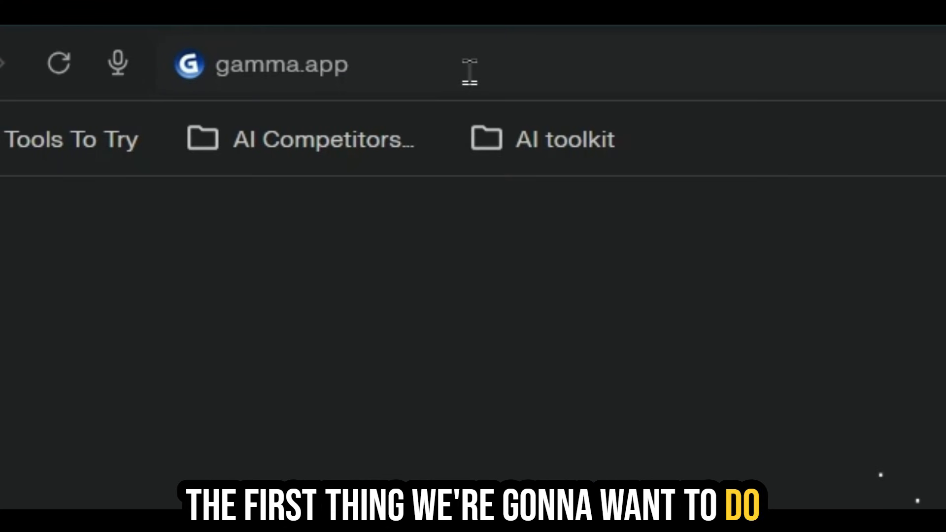
Step: Go to gamma.app, start for free, and open the page for creating new content with AI
click(368, 63)
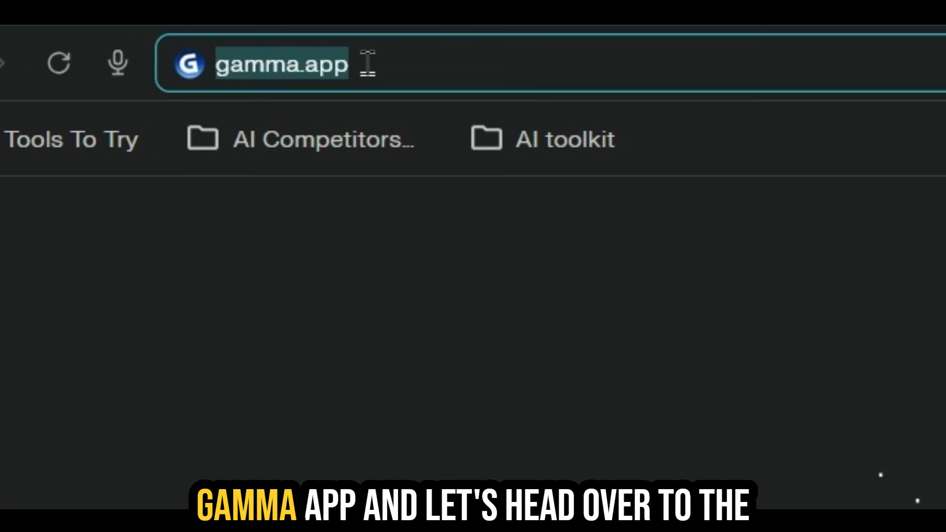
key(Return)
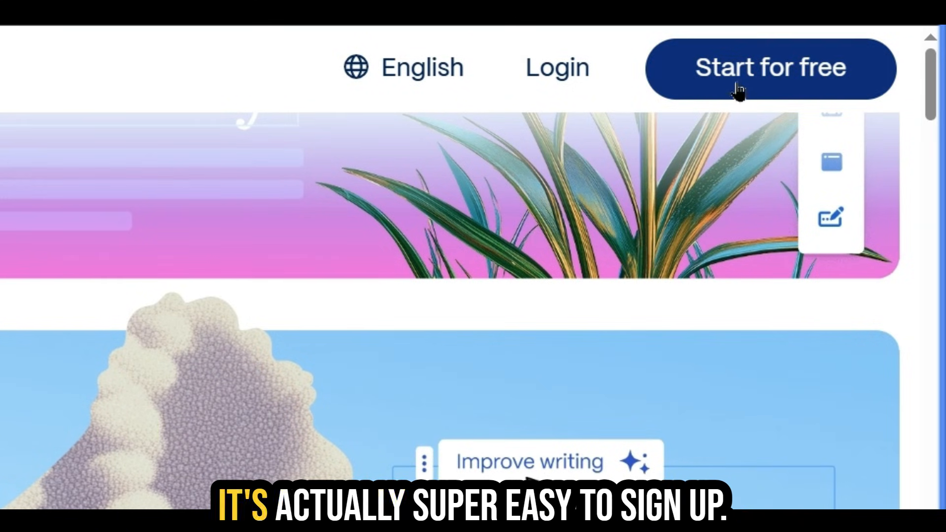
click(737, 85)
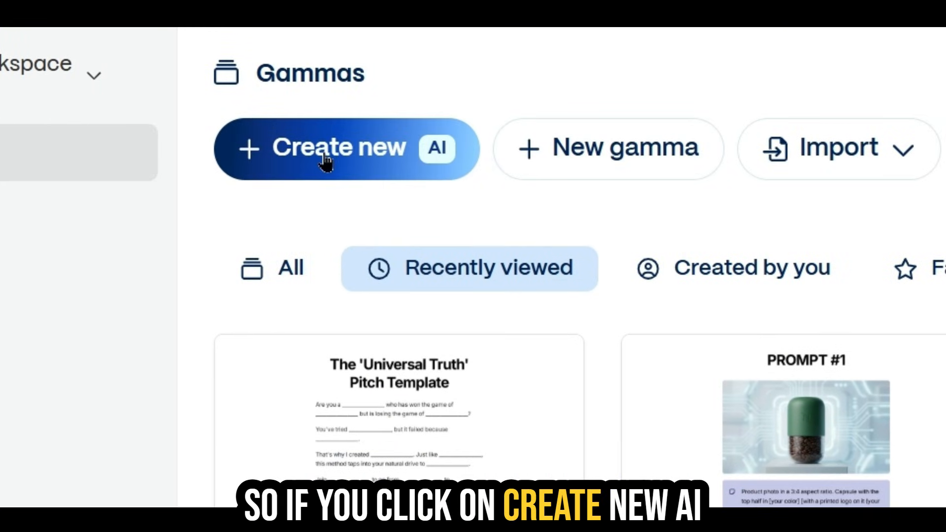
click(326, 160)
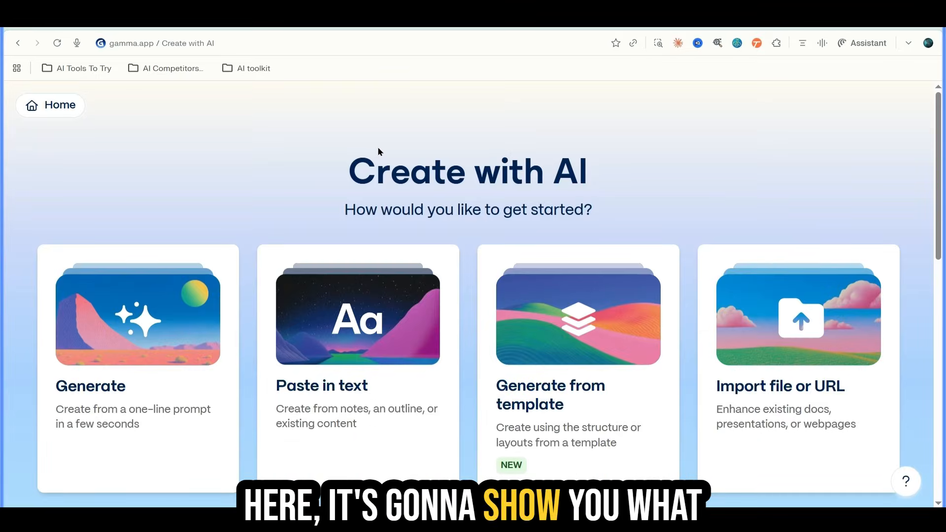
Step: Look over the Create with AI starting options and the Studio mode offer, and return to the home page
scroll(378, 147, down, 2)
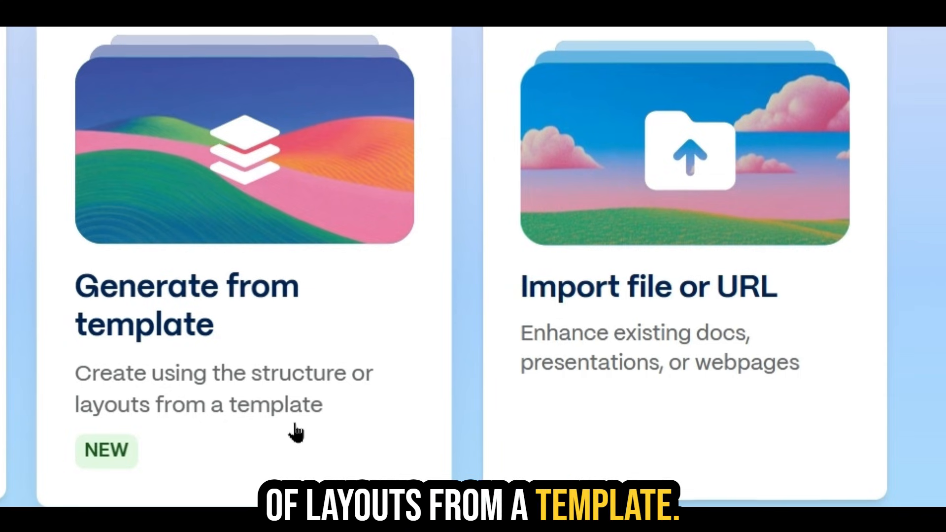
scroll(614, 278, down, 2)
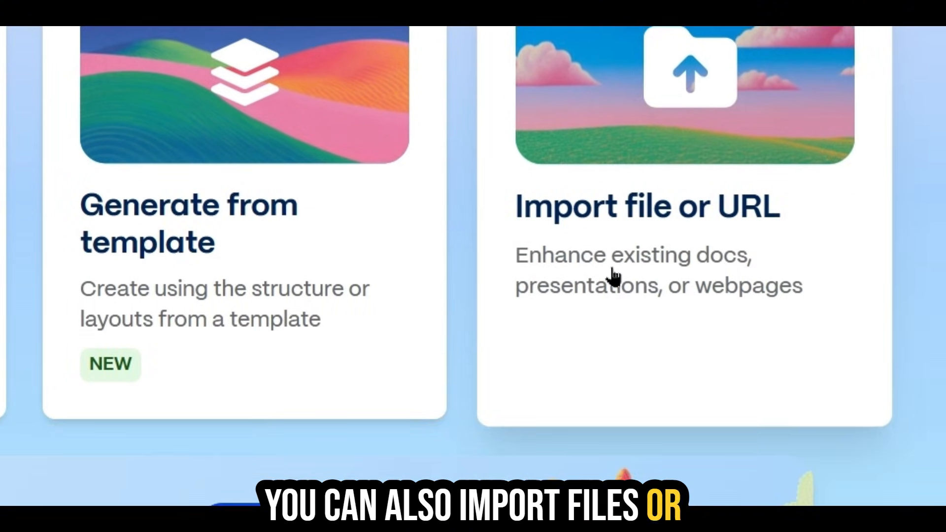
scroll(614, 278, down, 2)
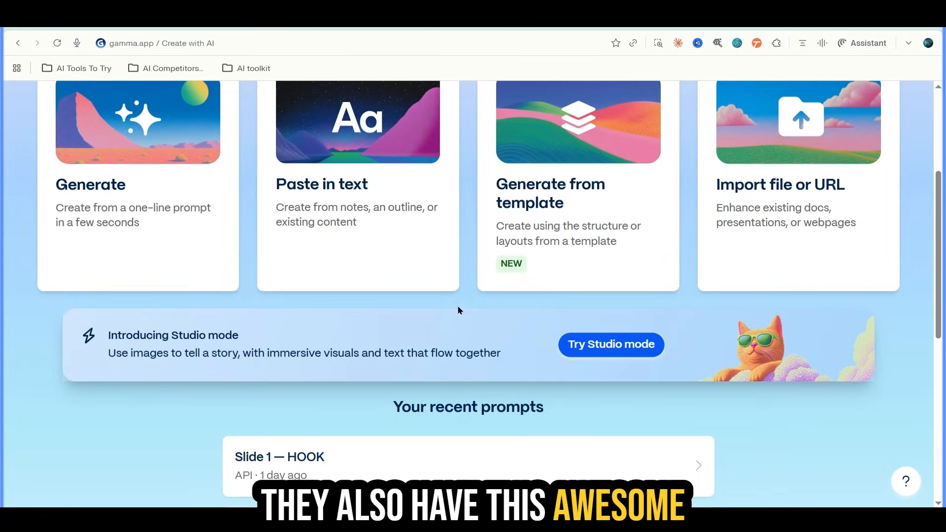
scroll(515, 332, down, 1)
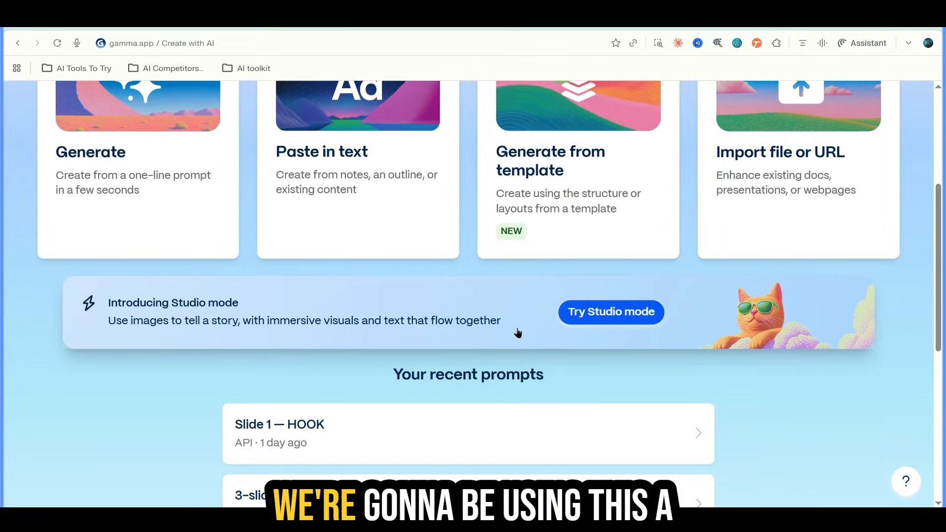
scroll(476, 340, up, 5)
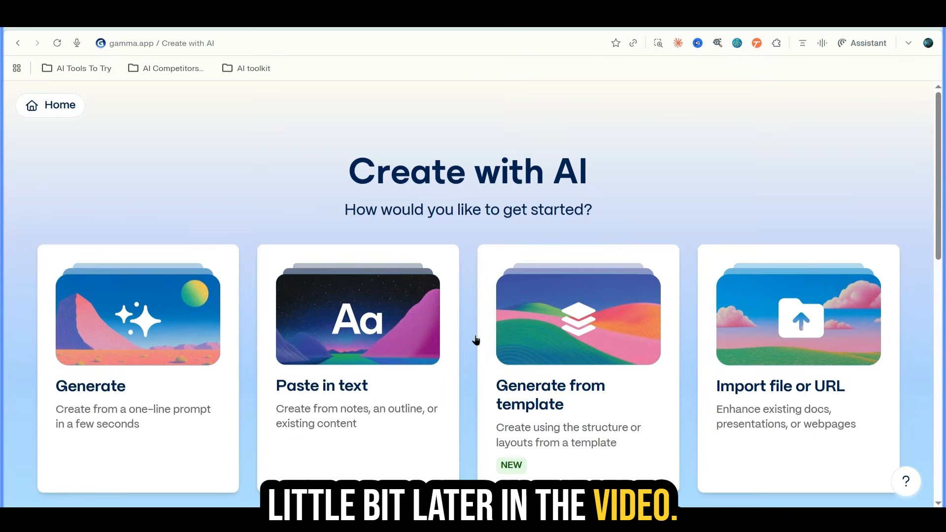
click(78, 117)
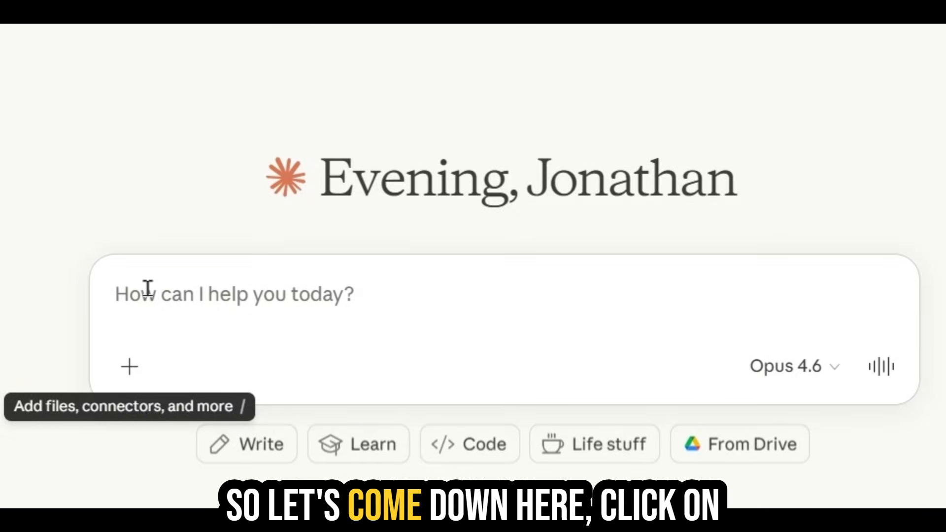
Step: Switch to Claude, open its connector management settings, and look through the directory of web connectors
click(130, 367)
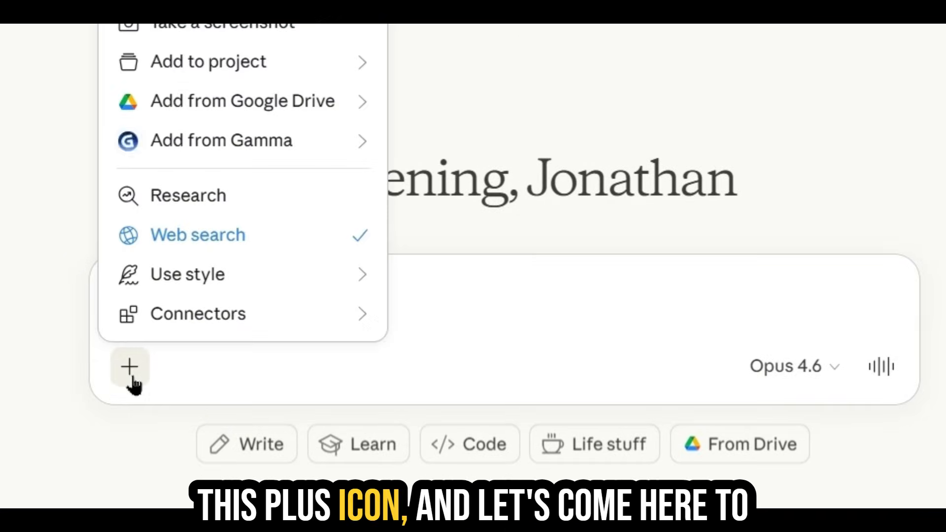
mouse_move(180, 331)
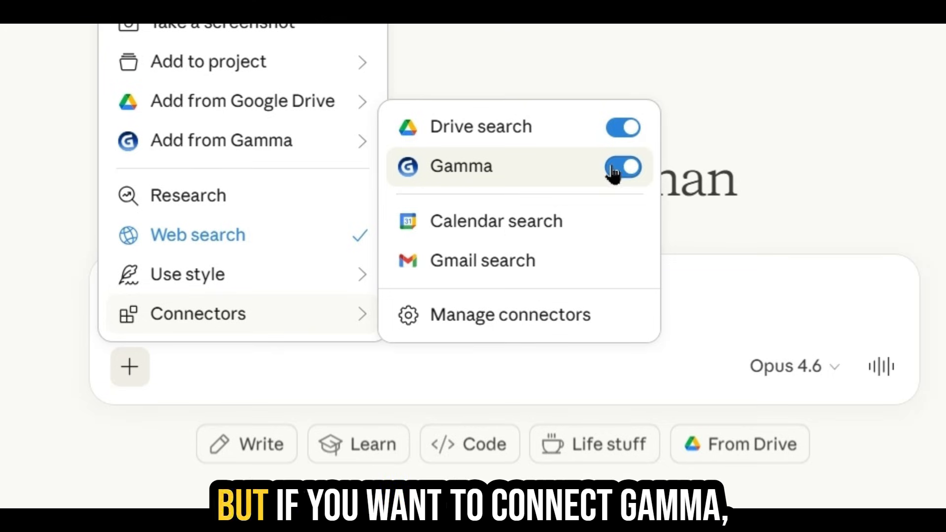
click(553, 319)
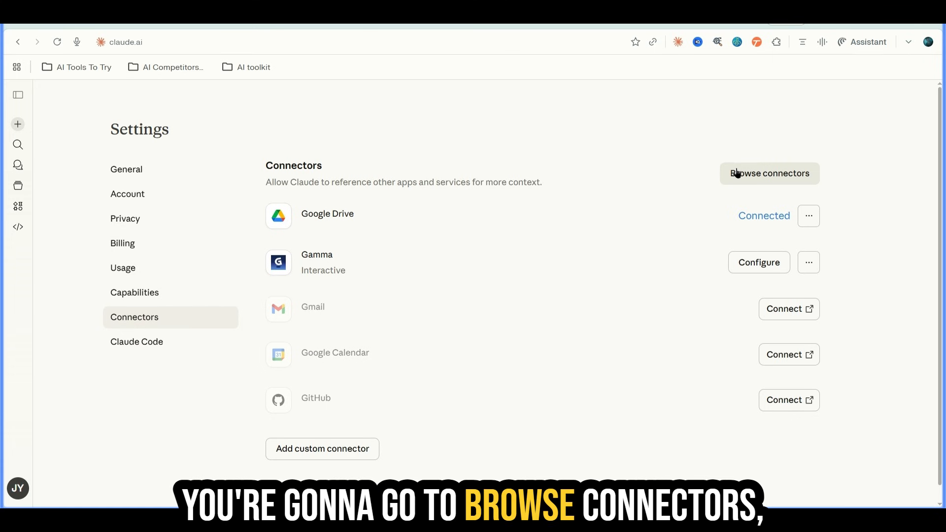
click(738, 174)
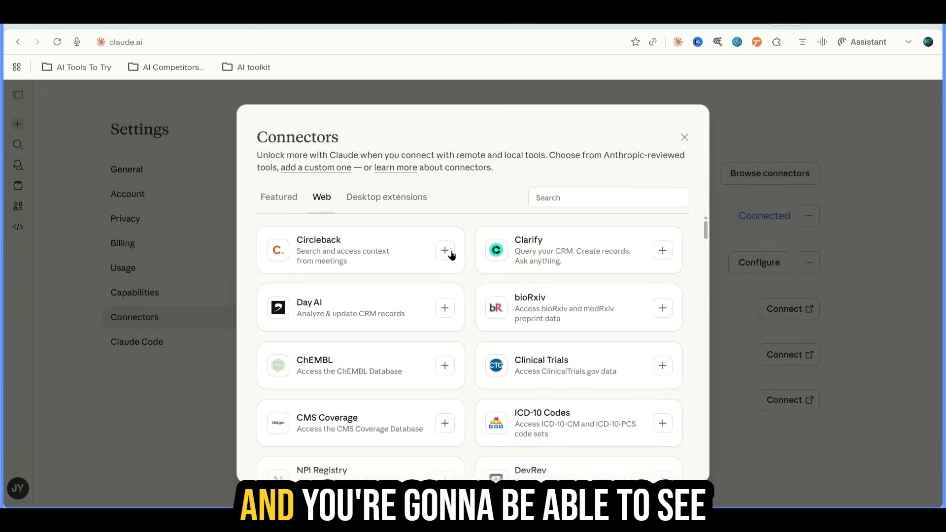
scroll(448, 256, down, 5)
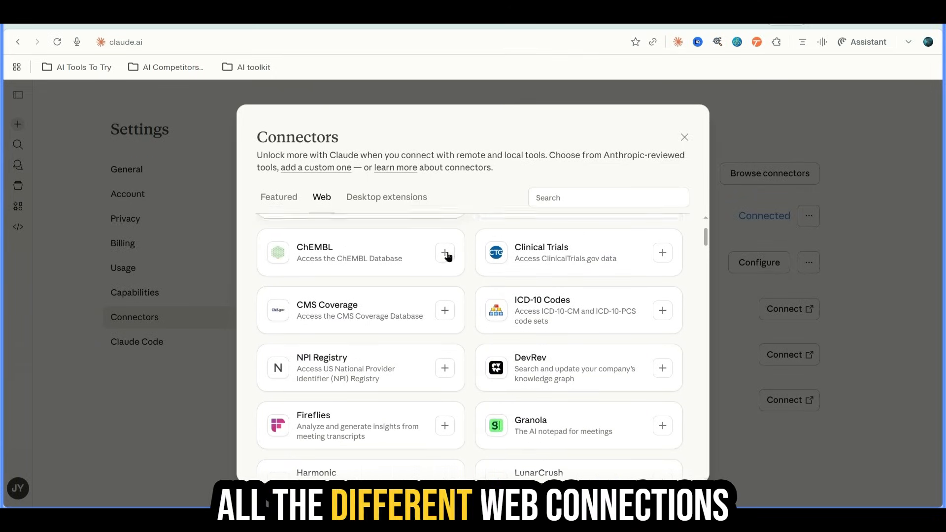
scroll(448, 256, down, 8)
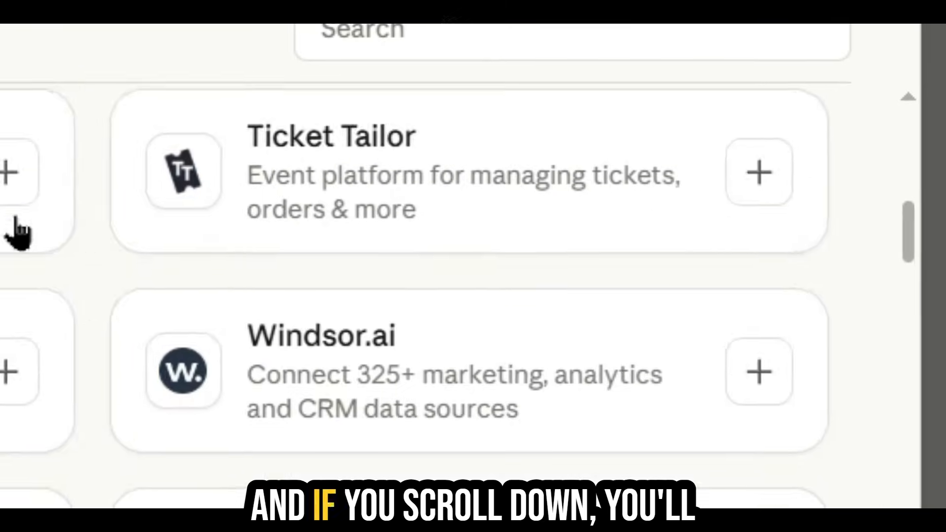
scroll(15, 231, down, 4)
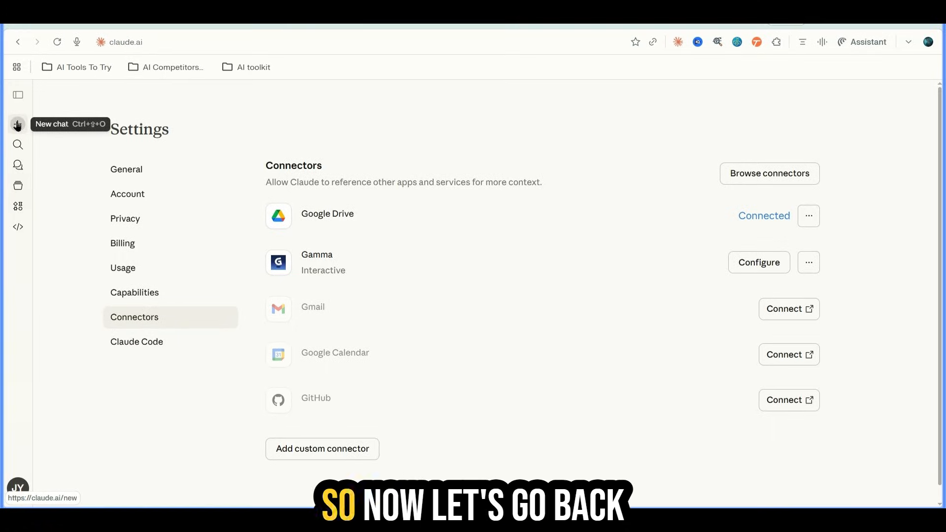
Step: Start a new chat and enter a prompt for a single-slide 9:16 Instagram Story in the Pearl theme, titled "The 'Universal Truth' Pitch Template"
click(18, 125)
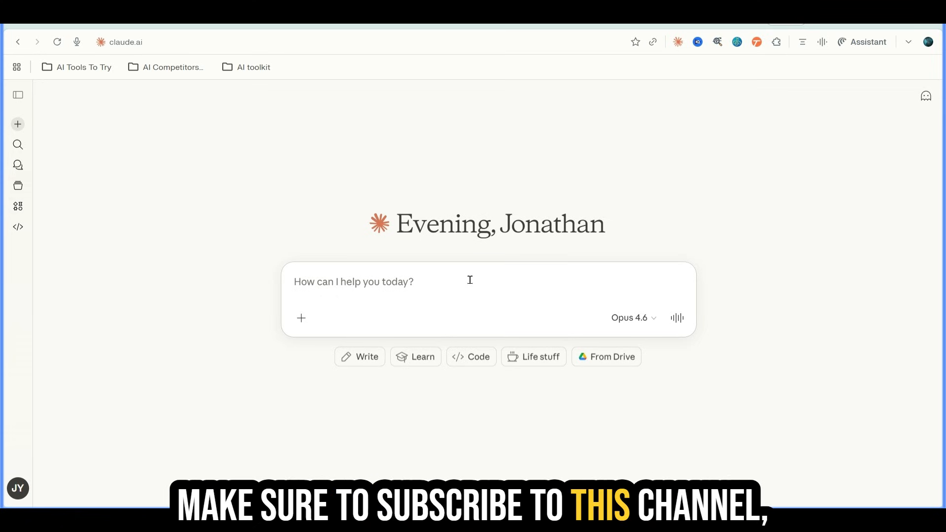
click(321, 285)
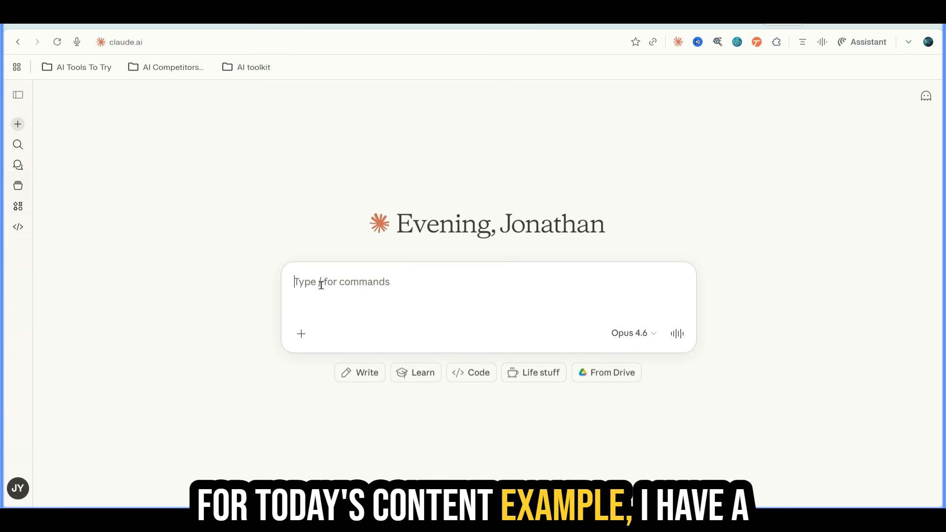
text(Create a single-slide Instagram Story post (9:16) using the Pearl theme. No images. Minimalist design with generous whitespace, clean typography, and high readability. Pure white background with black text. Each section should be clearly separated with breathing room. Title: The 'Universal Truth' Pitch Template Content (preserve exact formatting with blank lines): Are you a ____________ who has won the game of ____________ but is losing the game of ____________? You've tried ____________, but it failed because ____________. That's why I created ____________. Just like ____________, this method taps into your natural drive to ____________. Join ____________ to go from ____________ to ____________. Fill in the brackets to script your video or sales letter.)
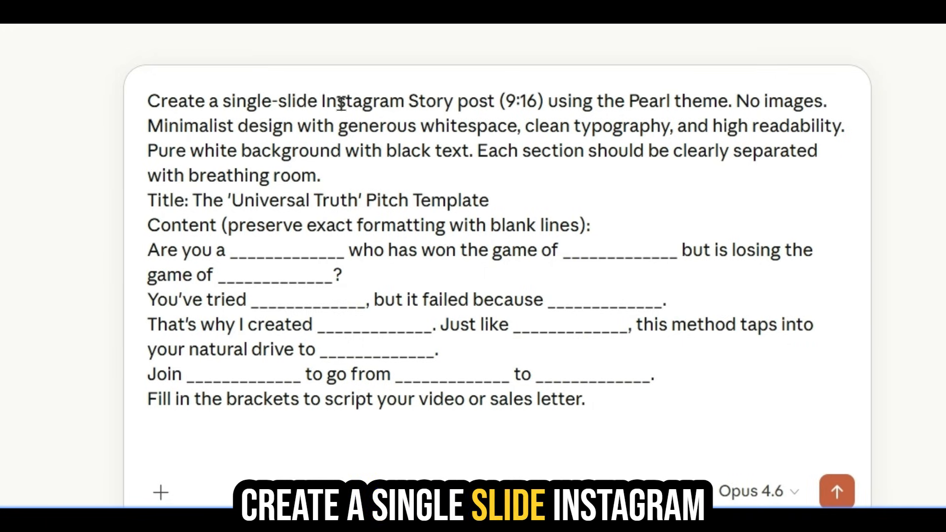
Step: Highlight the 9:16 aspect ratio in the prompt to review it
scroll(498, 105, down, 1)
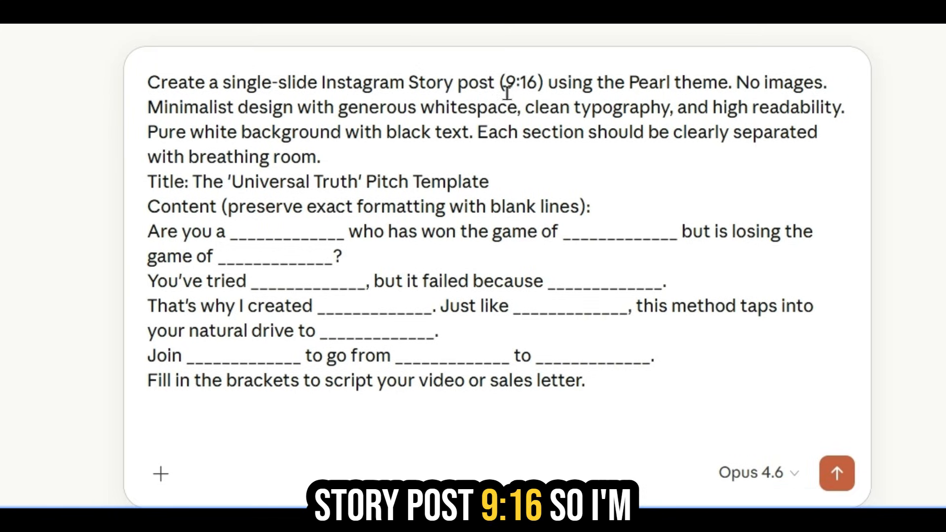
click(506, 85)
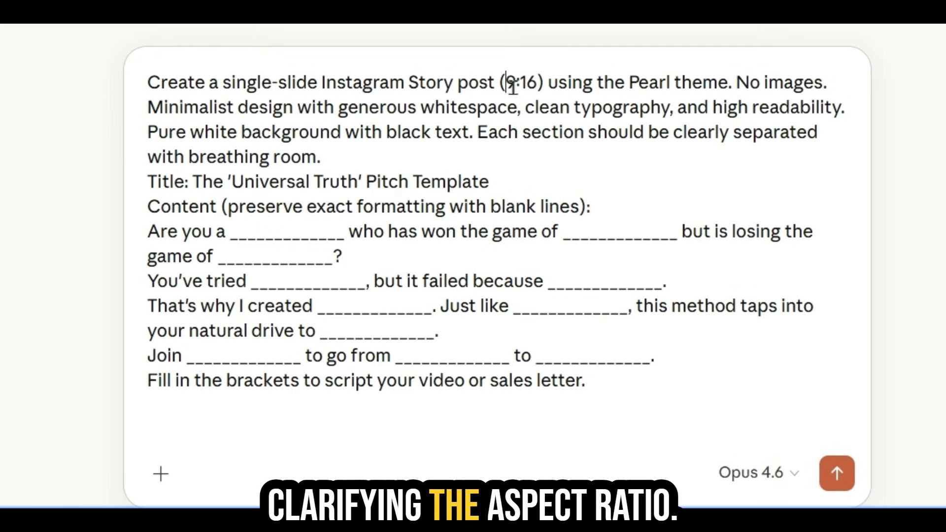
drag(538, 82, 506, 85)
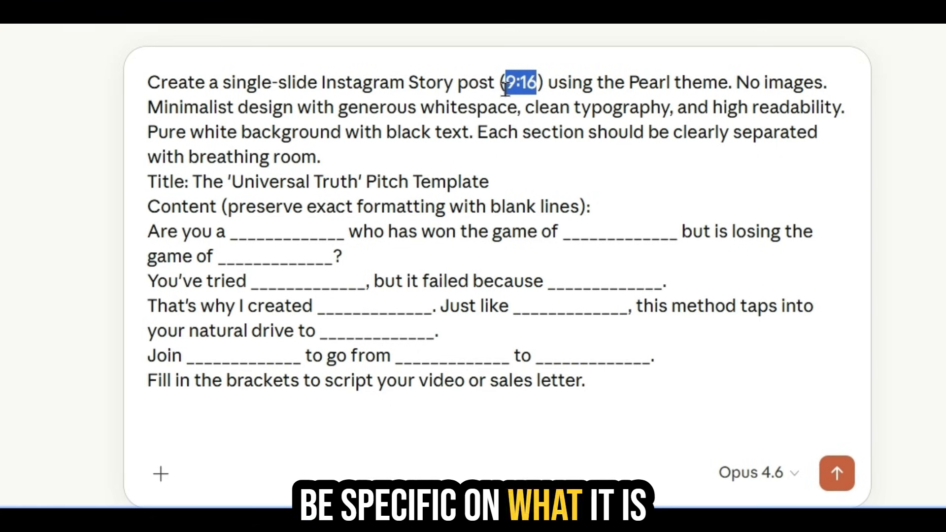
Step: Highlight the Pearl theme instruction in the prompt, and switch to Gamma to look through the standard themes in the library
drag(543, 84, 728, 77)
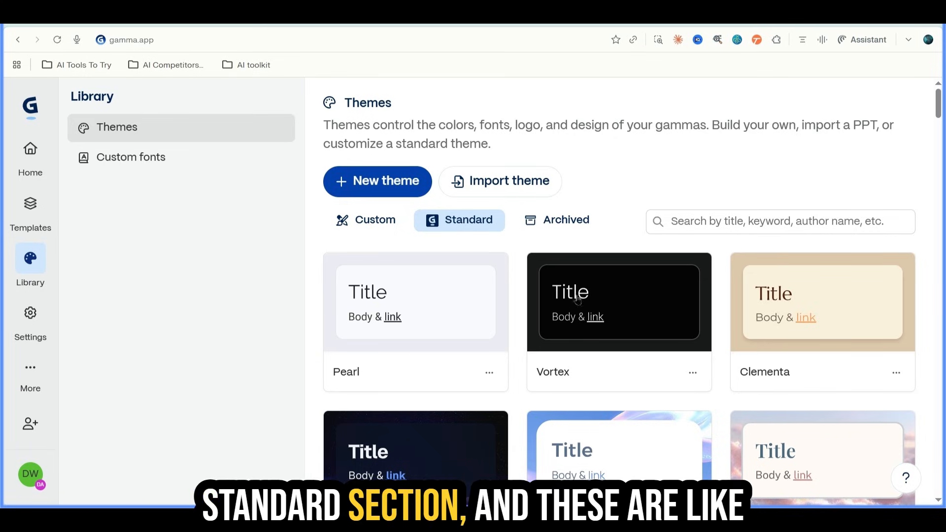
scroll(560, 365, down, 5)
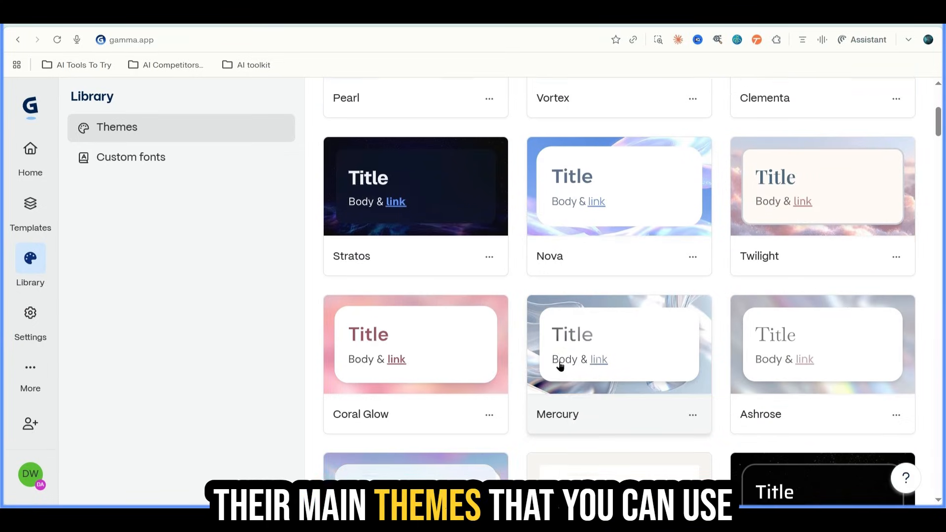
scroll(560, 364, down, 7)
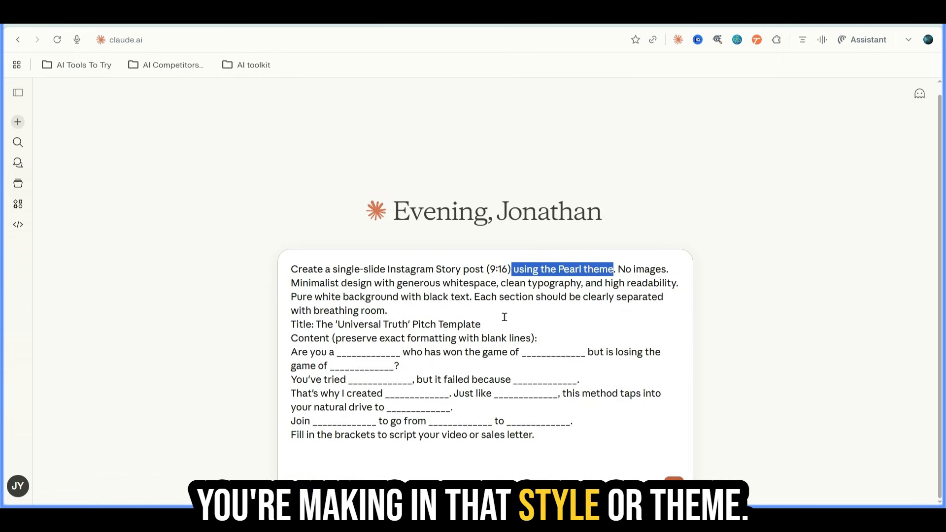
Step: Switch back to Claude and review the prompt's design instructions, title and fill-in-the-blank content by highlighting them
drag(617, 269, 665, 292)
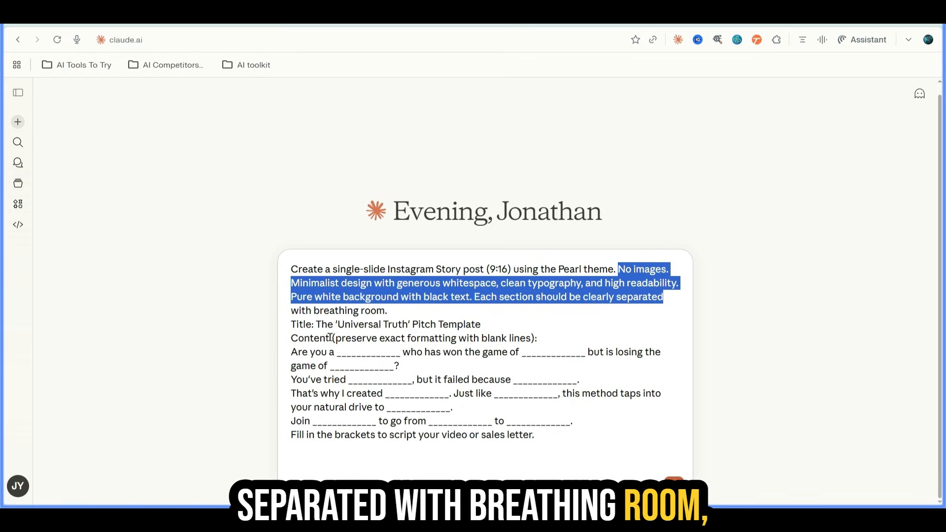
click(293, 328)
drag(296, 352, 570, 436)
click(565, 436)
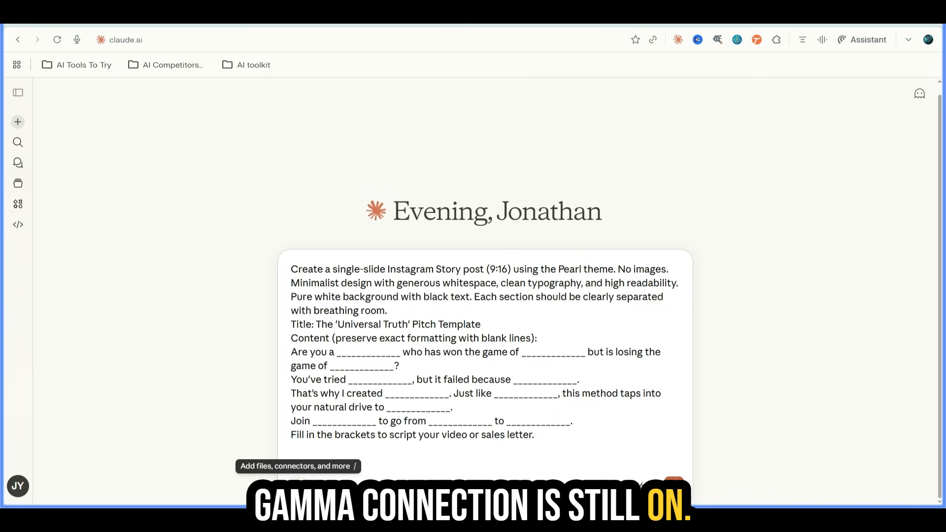
Step: Check that the Gamma connector is enabled for the chat, and submit the Instagram Story post prompt
click(292, 486)
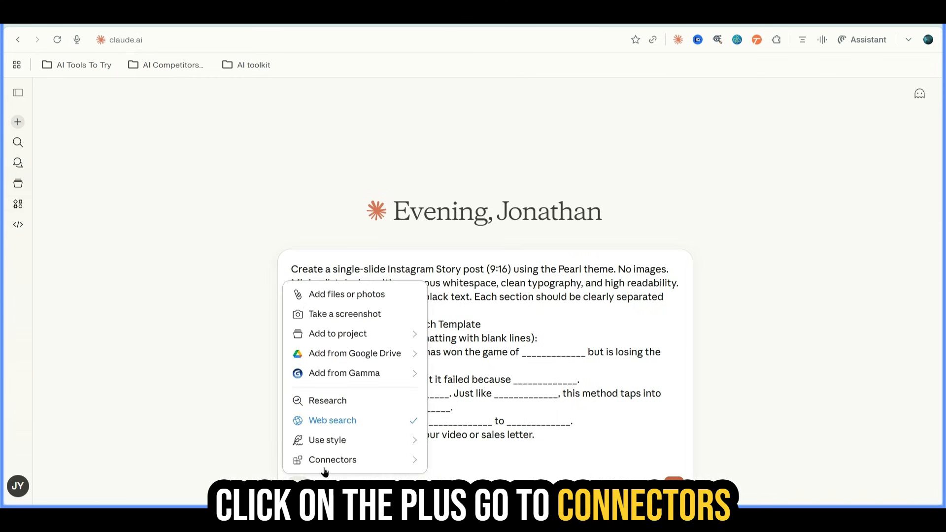
mouse_move(323, 470)
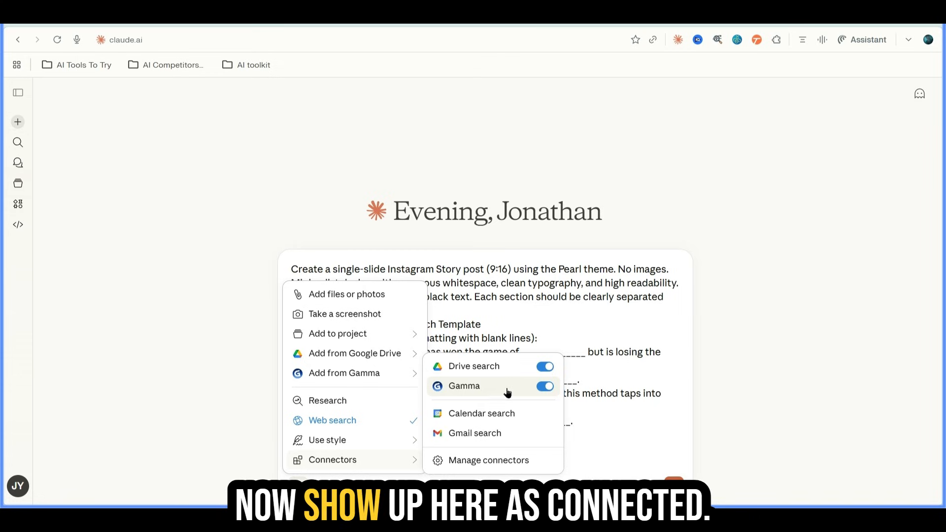
click(396, 268)
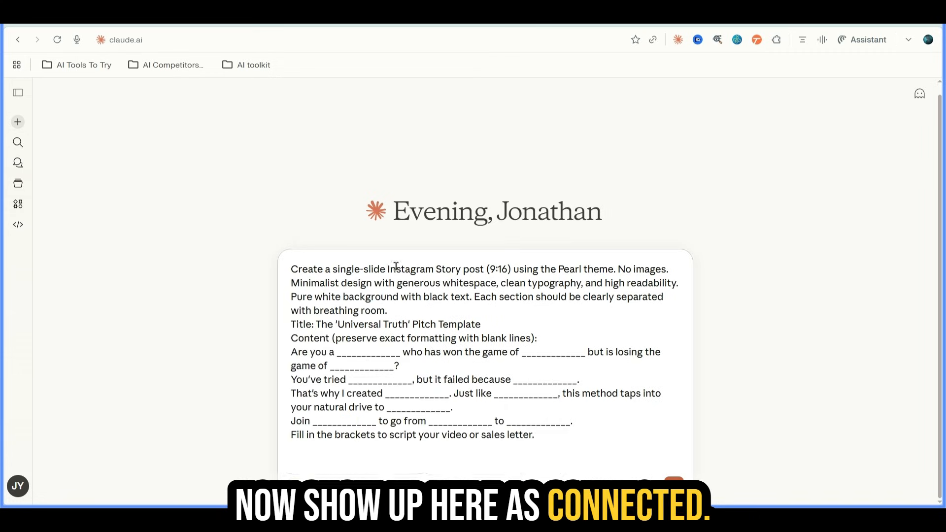
drag(388, 269, 482, 269)
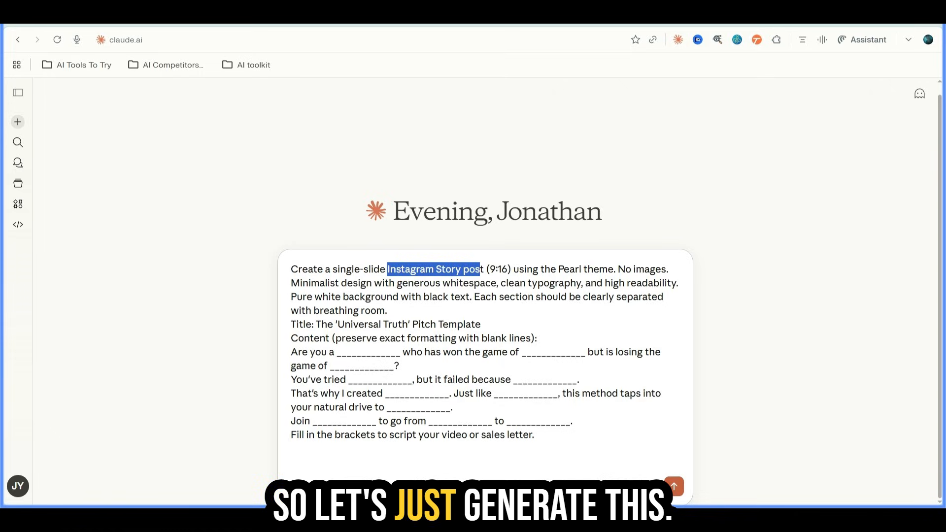
click(673, 487)
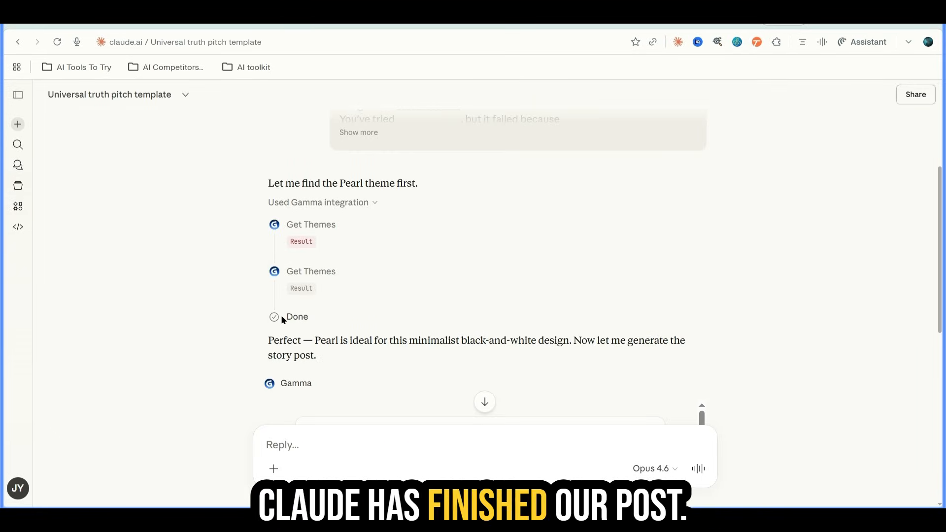
Step: Expand the result of the second Get Themes call and examine its request and response for the Pearl theme
click(329, 277)
scroll(370, 331, down, 2)
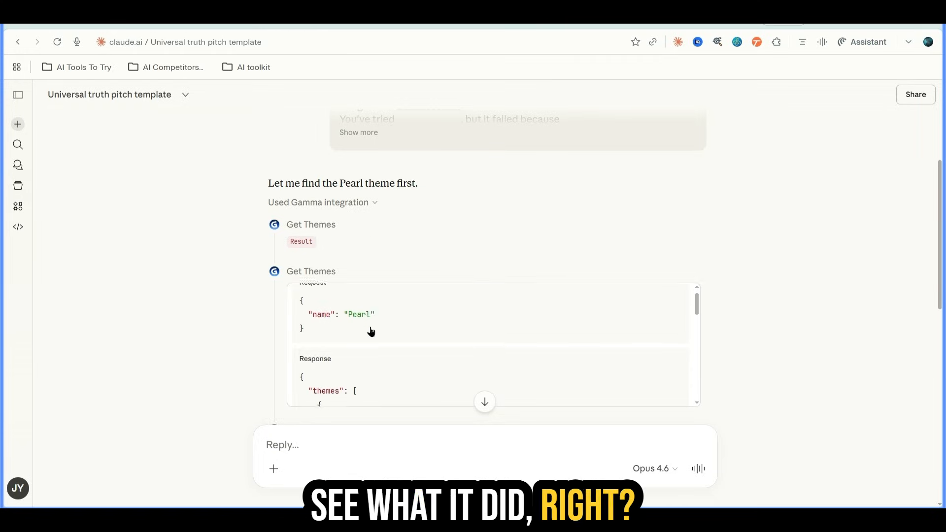
scroll(371, 331, down, 6)
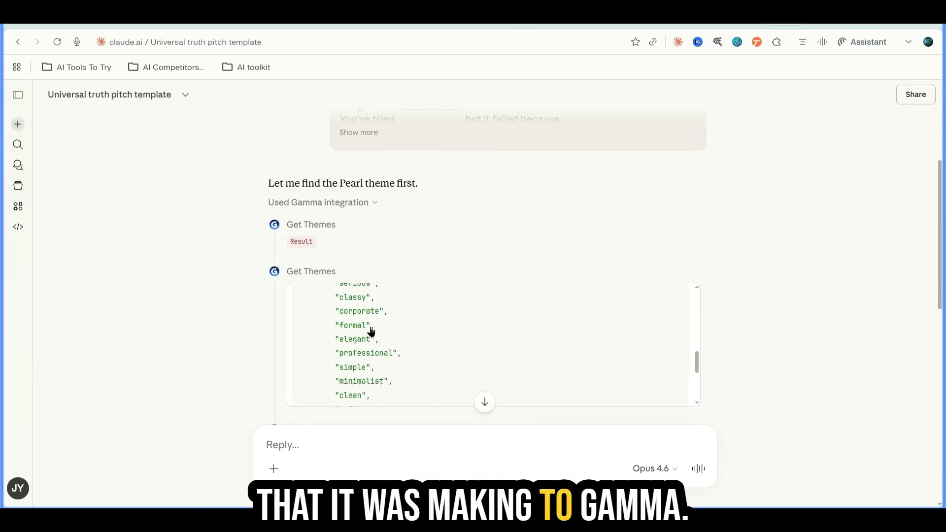
Step: Collapse the second Get Themes result and read through the generated 'Universal Truth' Pitch Template preview in the chat
click(302, 277)
scroll(300, 276, down, 2)
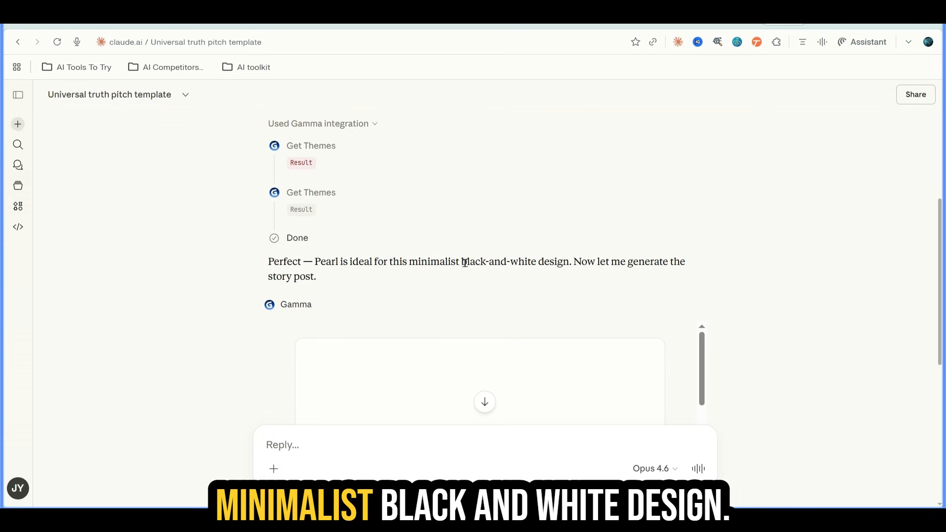
scroll(577, 264, down, 2)
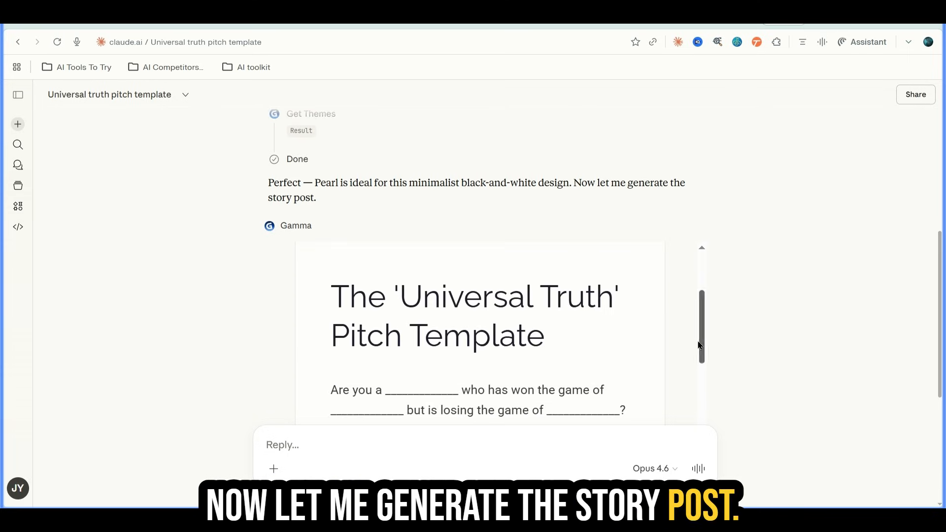
scroll(698, 347, down, 2)
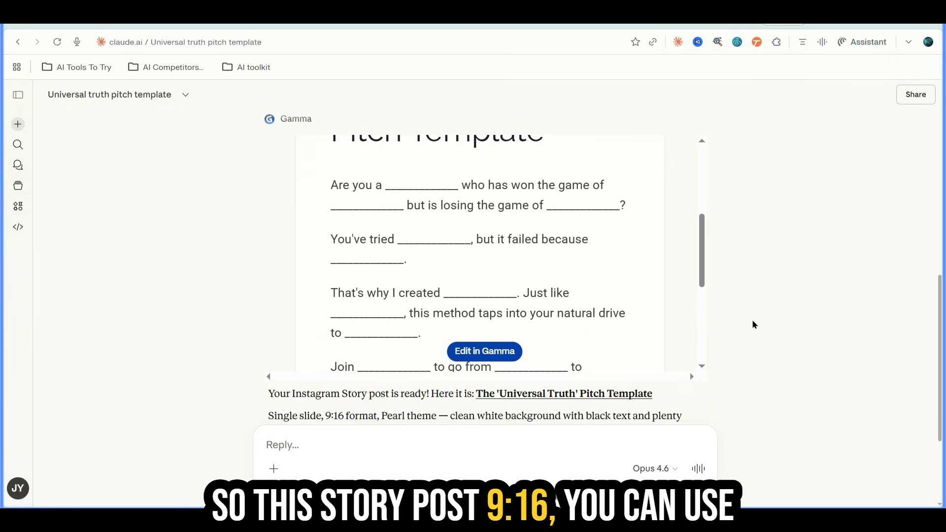
scroll(581, 292, up, 3)
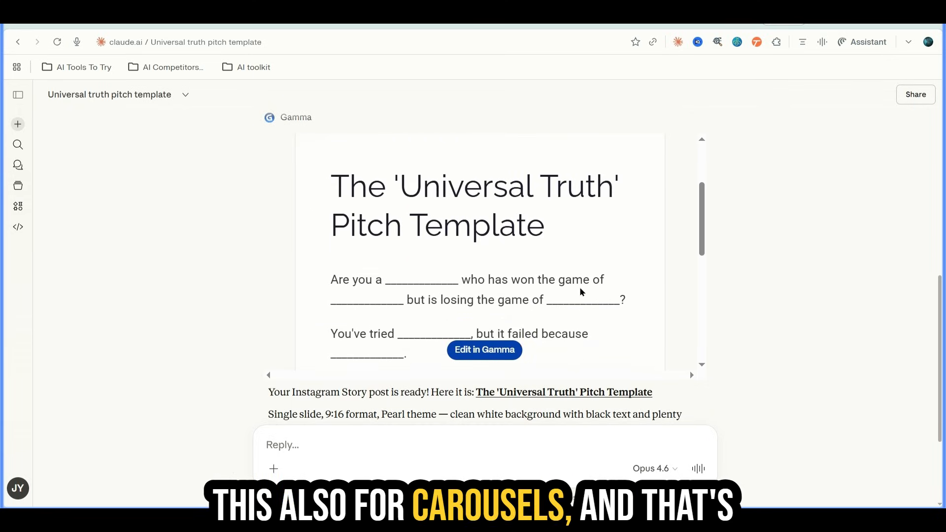
scroll(581, 292, down, 3)
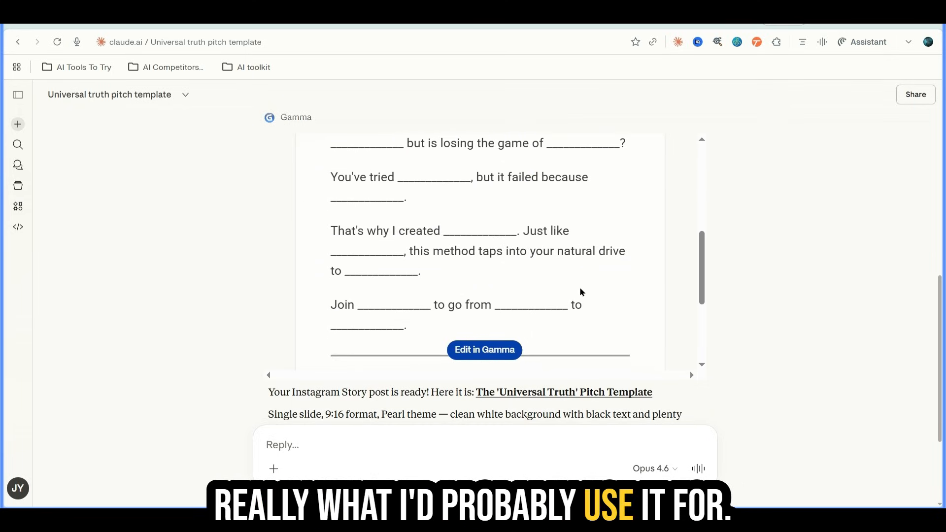
scroll(582, 291, up, 4)
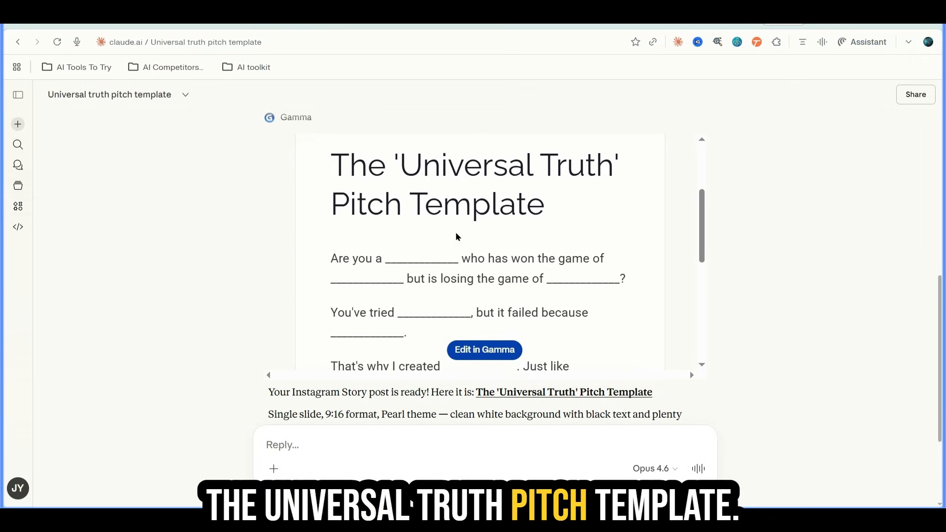
scroll(458, 179, down, 2)
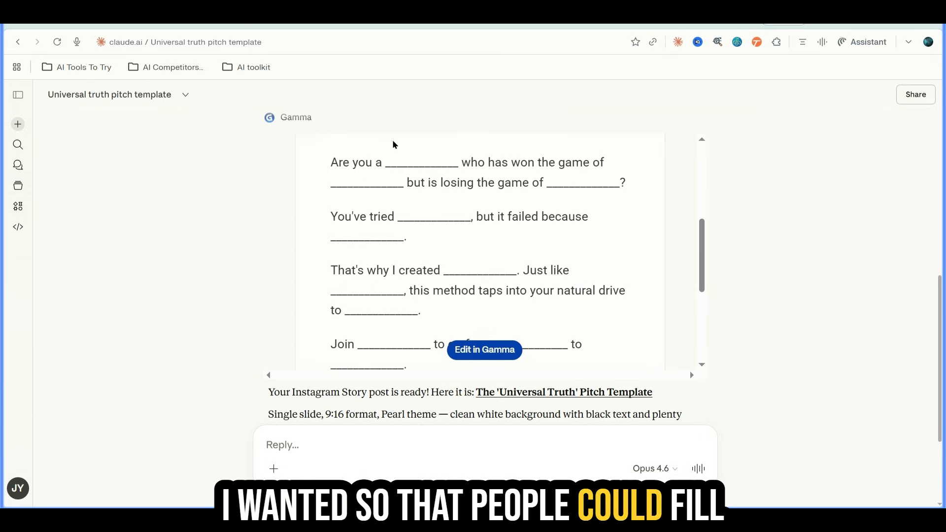
scroll(448, 241, down, 1)
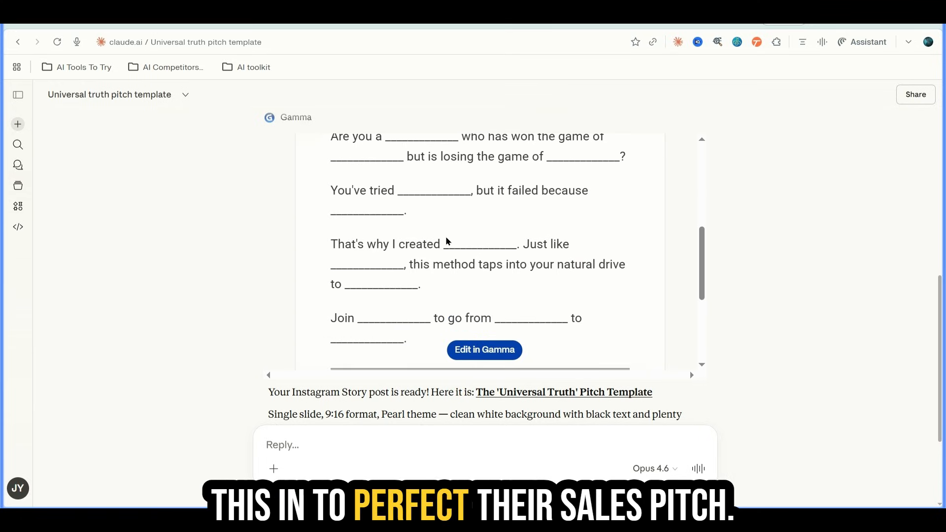
scroll(448, 241, down, 2)
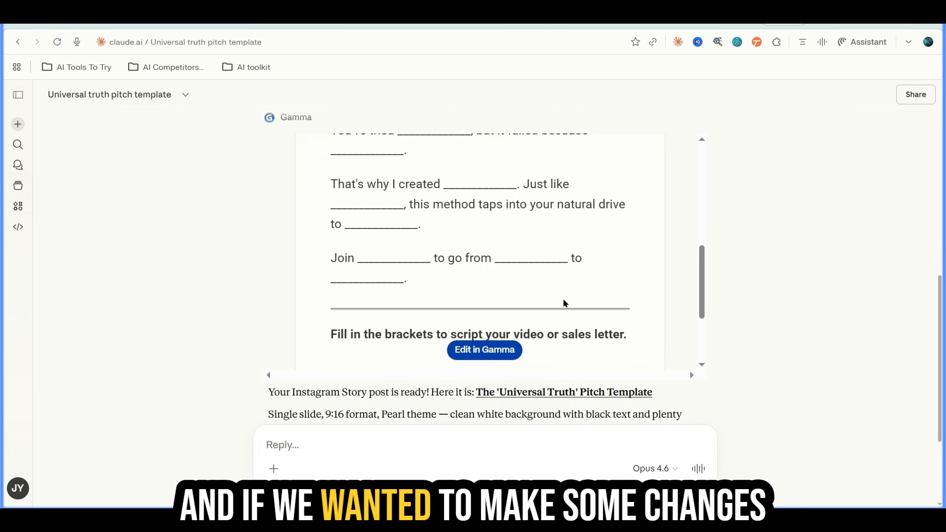
Step: Open the generated 'Universal Truth' Pitch Template in Gamma for editing, accepting the external link
scroll(564, 303, down, 1)
scroll(577, 397, down, 2)
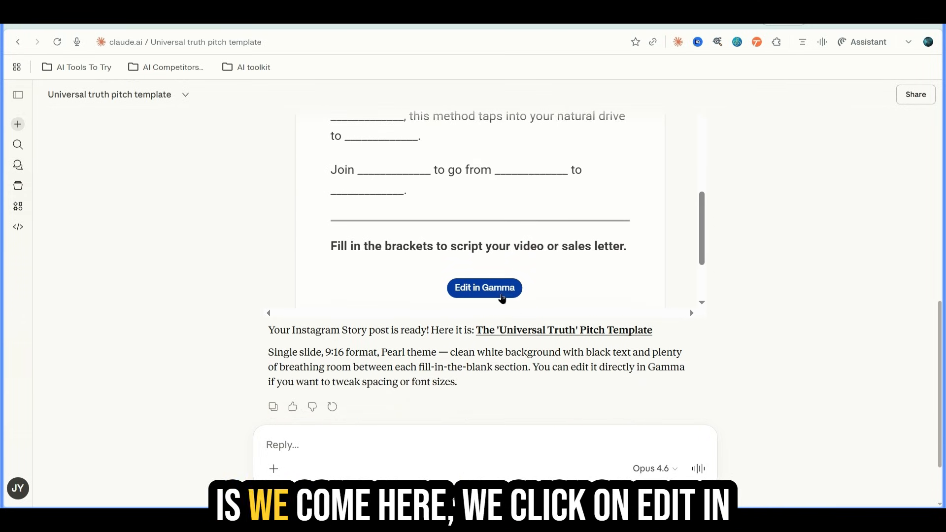
click(500, 296)
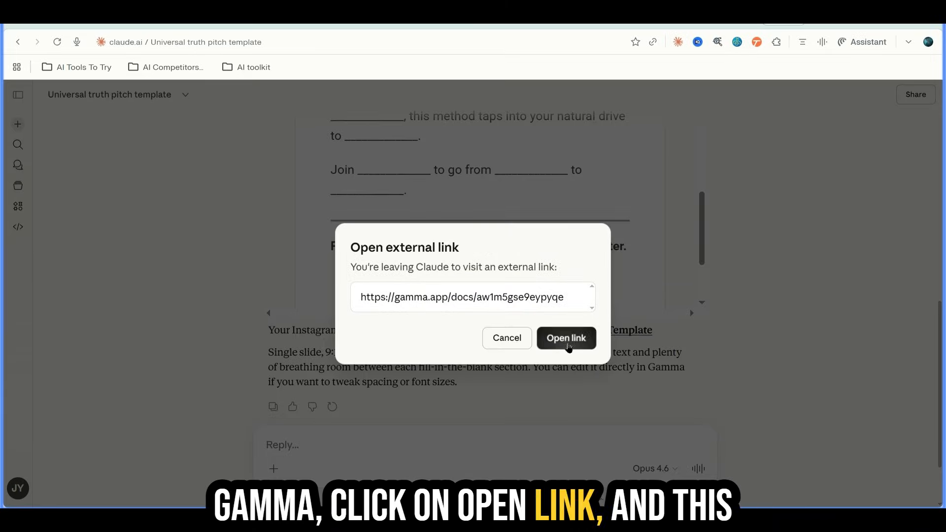
click(569, 347)
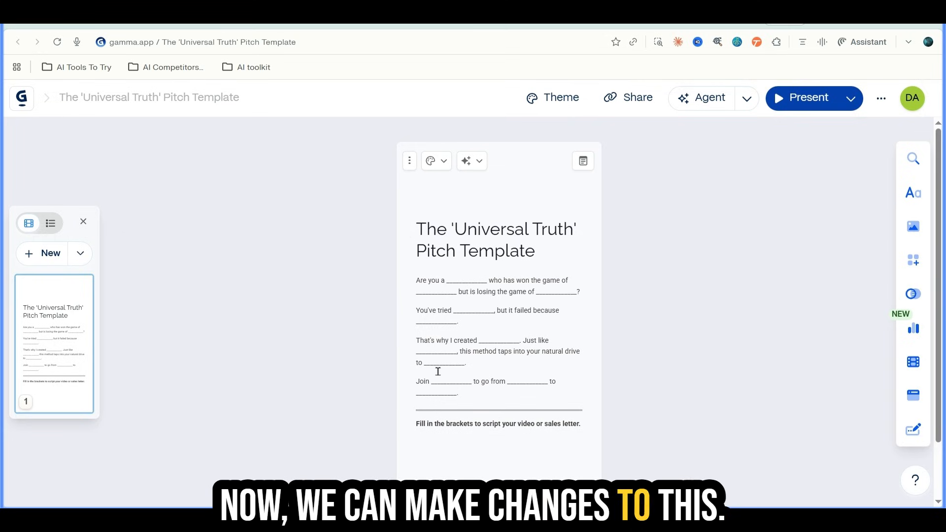
Step: Filter the themes to Professional, apply the Lux theme to the post and check how the card looks
click(559, 109)
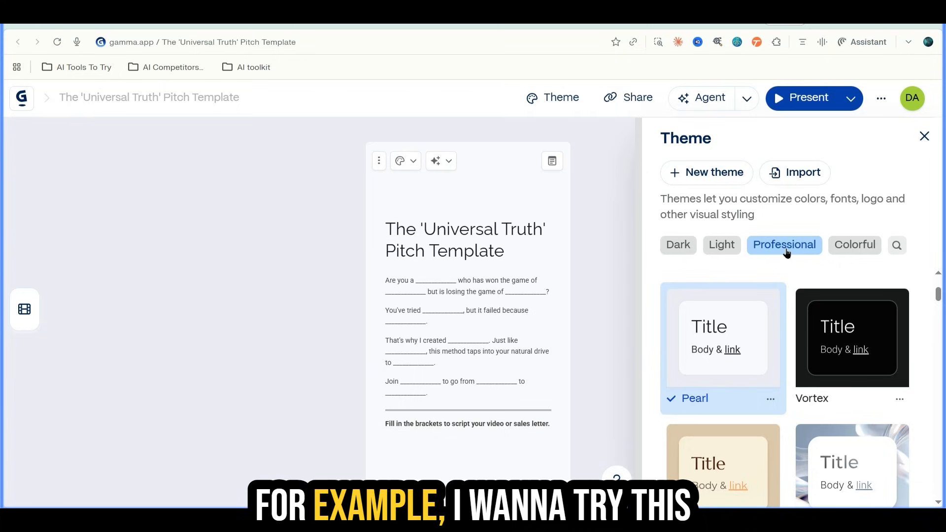
scroll(786, 332, down, 3)
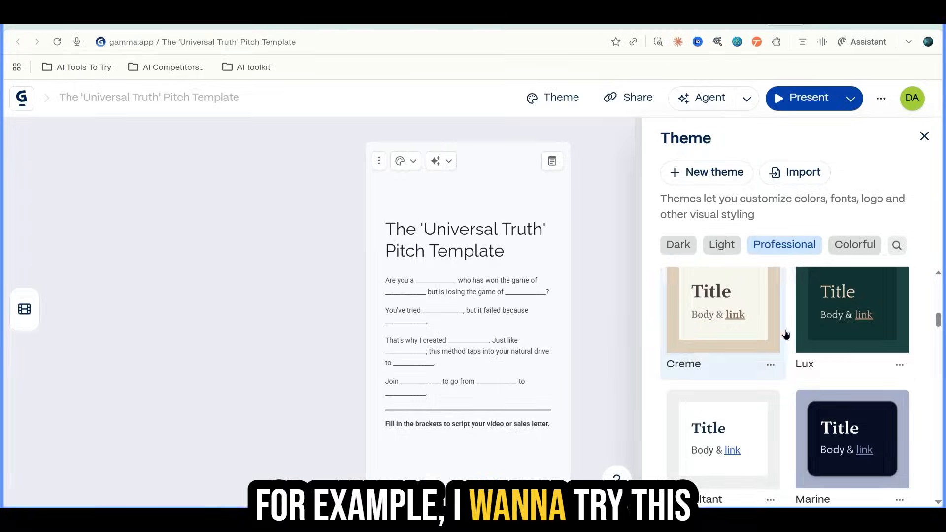
click(843, 301)
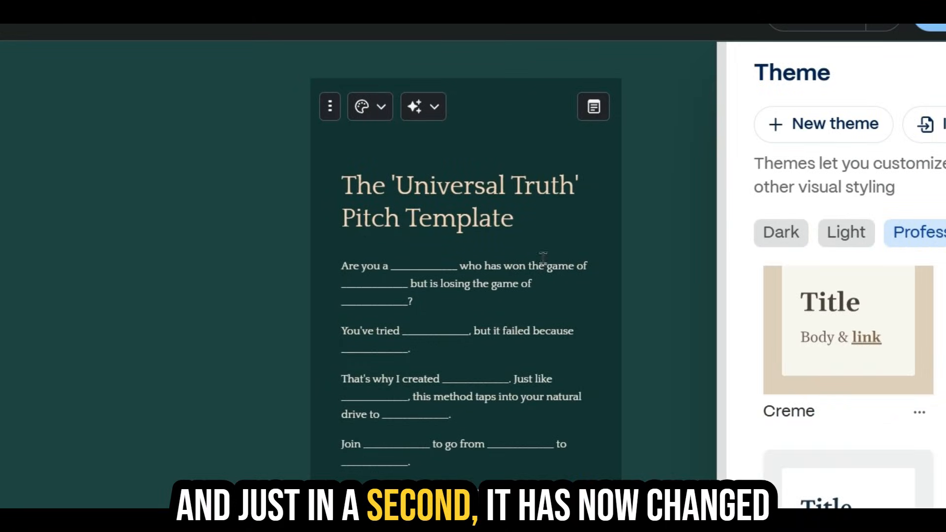
scroll(465, 276, down, 1)
scroll(466, 276, up, 1)
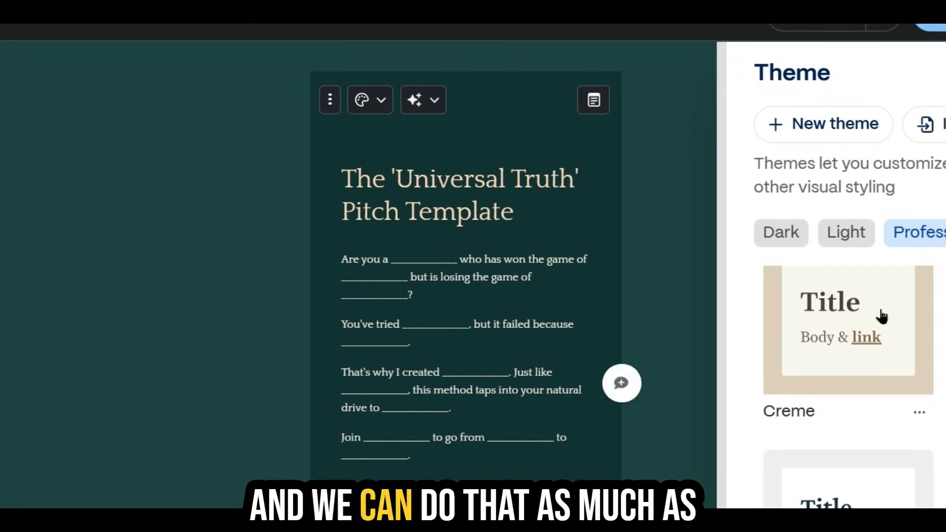
Step: Try the Night Sky theme on the post
scroll(881, 317, down, 5)
scroll(883, 313, down, 2)
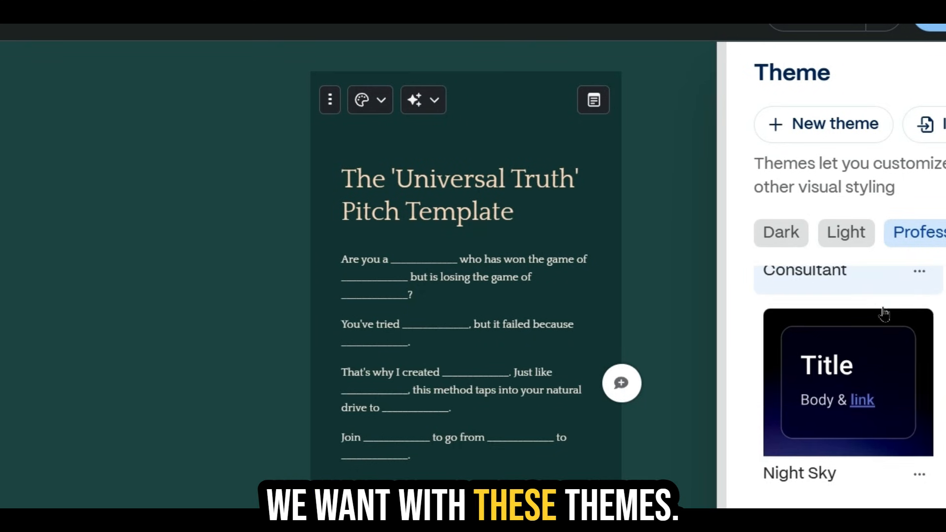
click(757, 337)
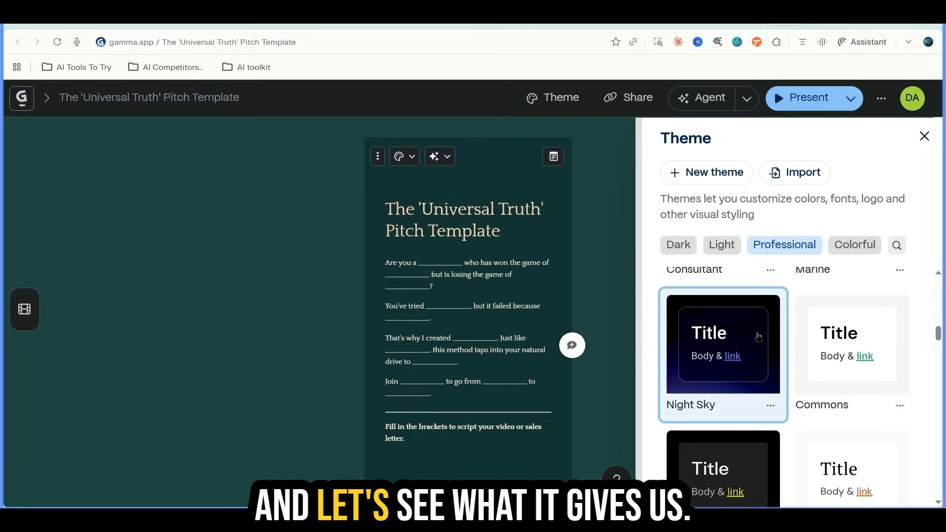
click(758, 337)
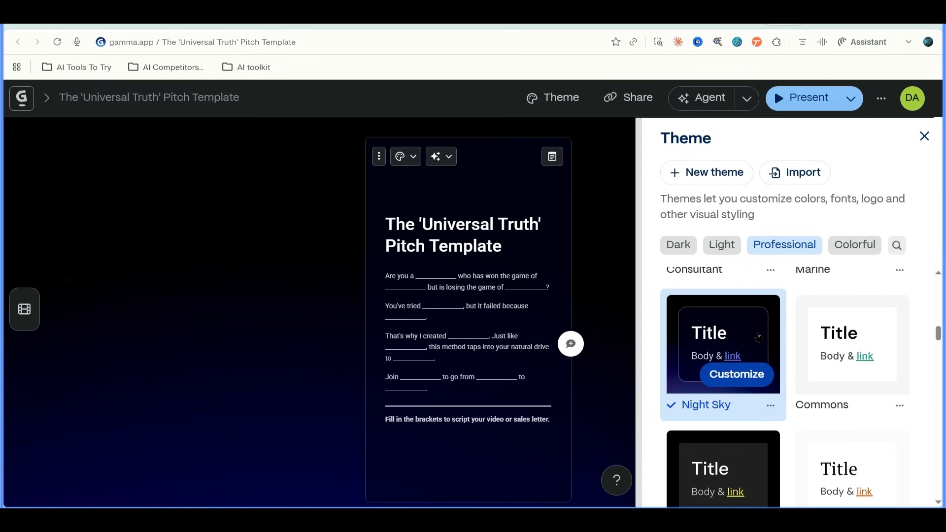
Step: Try the Bonan Hale and Dialogue themes, and apply the theme with a beige card, black background and uppercase title
scroll(723, 374, down, 2)
click(723, 374)
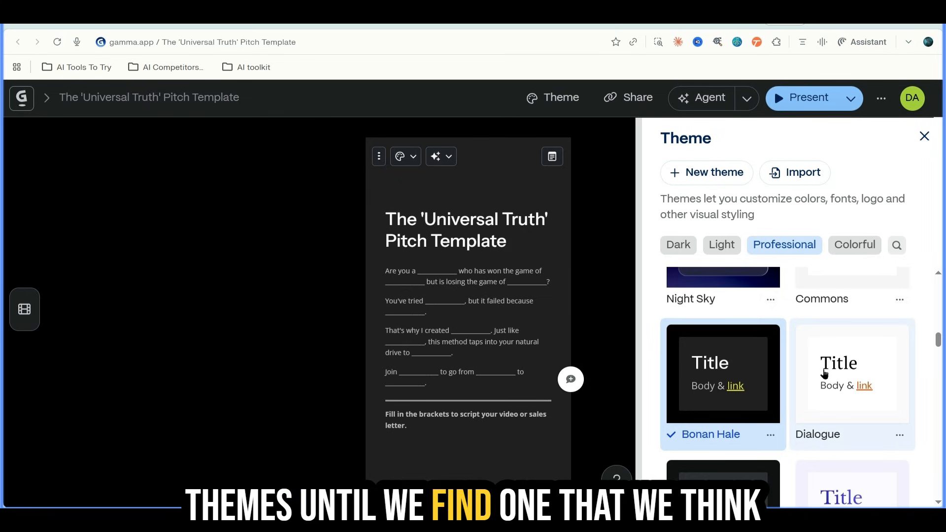
click(849, 369)
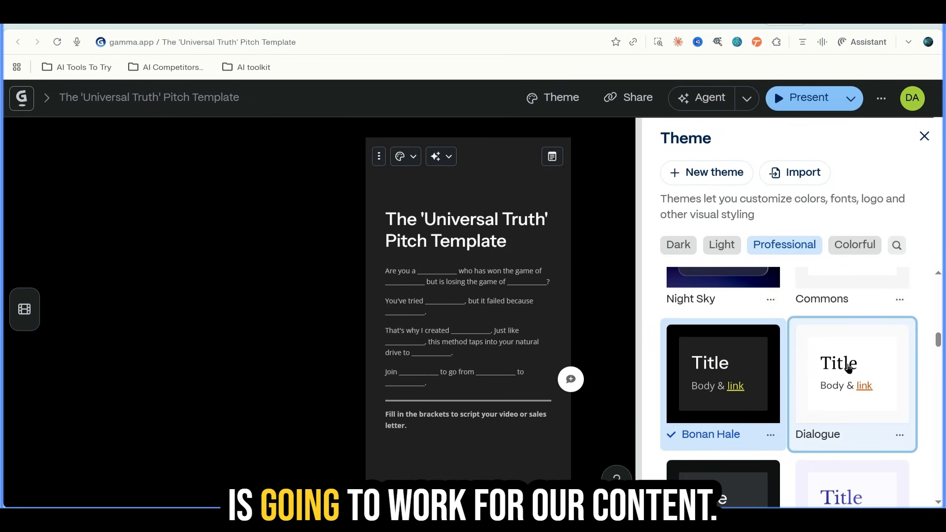
scroll(809, 315, down, 4)
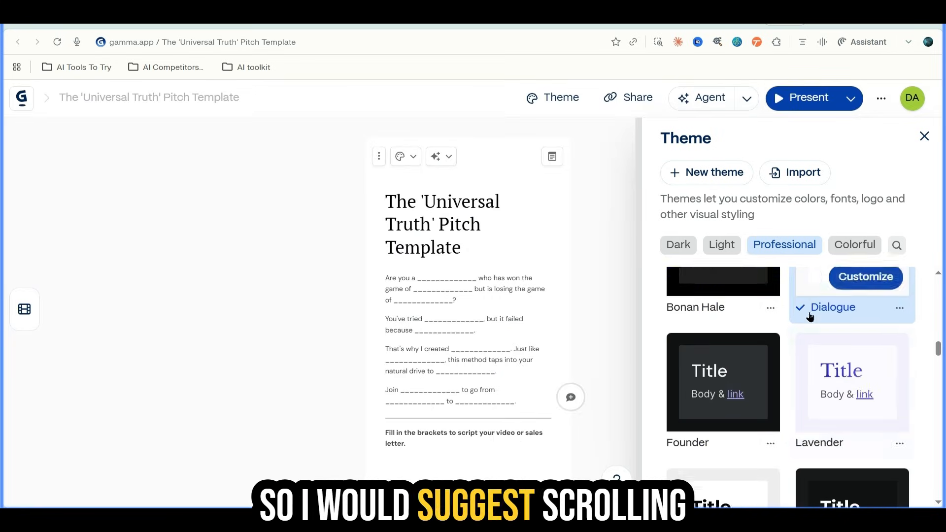
scroll(809, 315, down, 5)
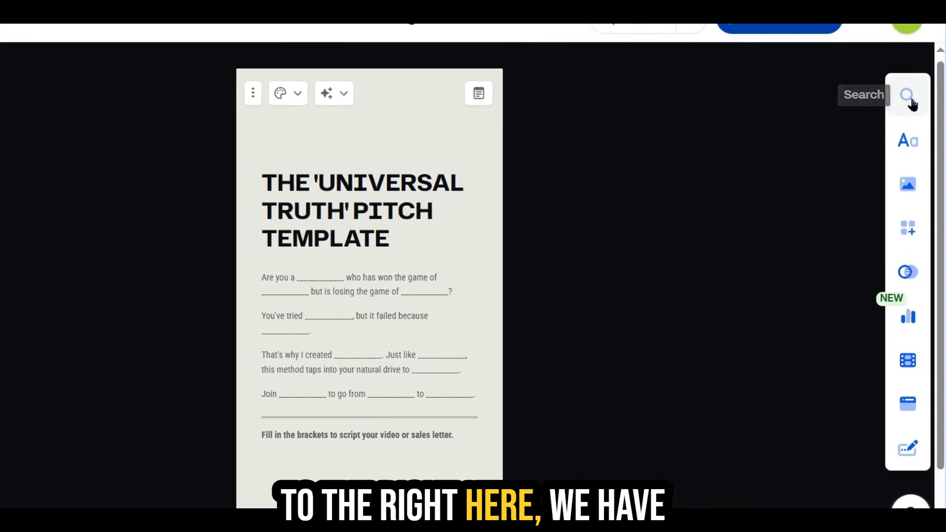
Step: Browse the full list of insertable blocks, from text and tables to callout boxes and interactive elements
click(911, 104)
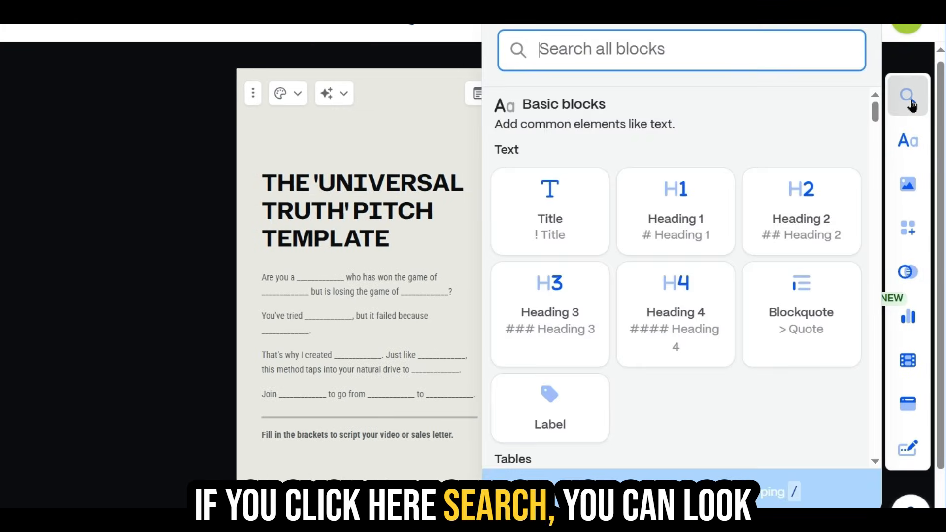
scroll(636, 195, down, 20)
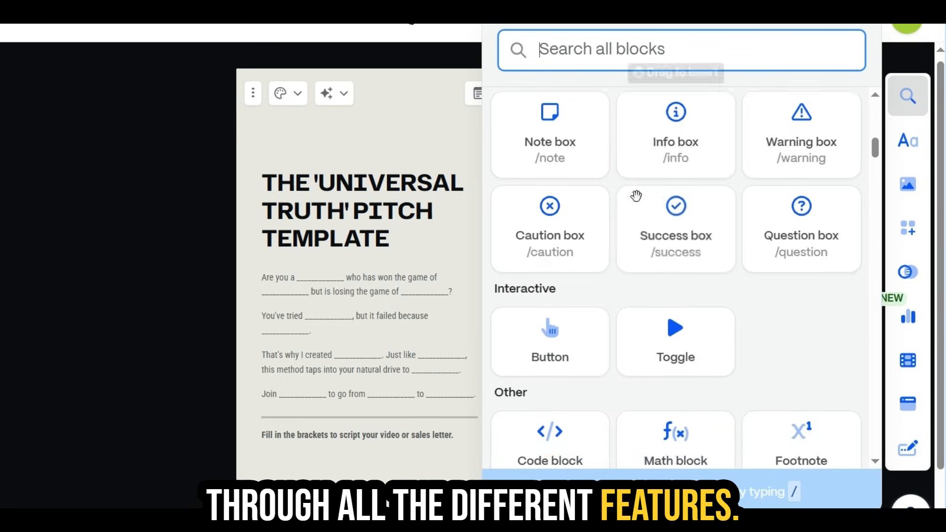
Step: Insert a Title block above the post's heading and enter "TYPE" in it
click(905, 144)
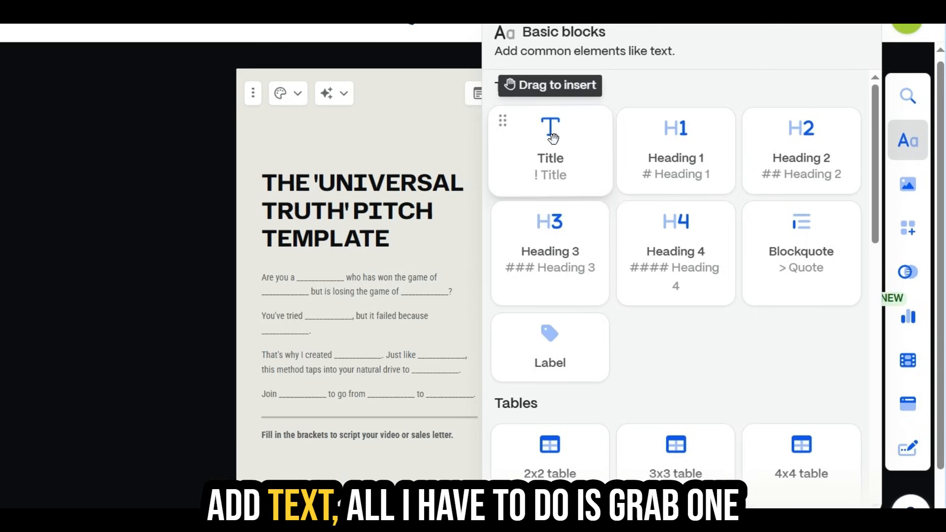
drag(552, 137, 347, 141)
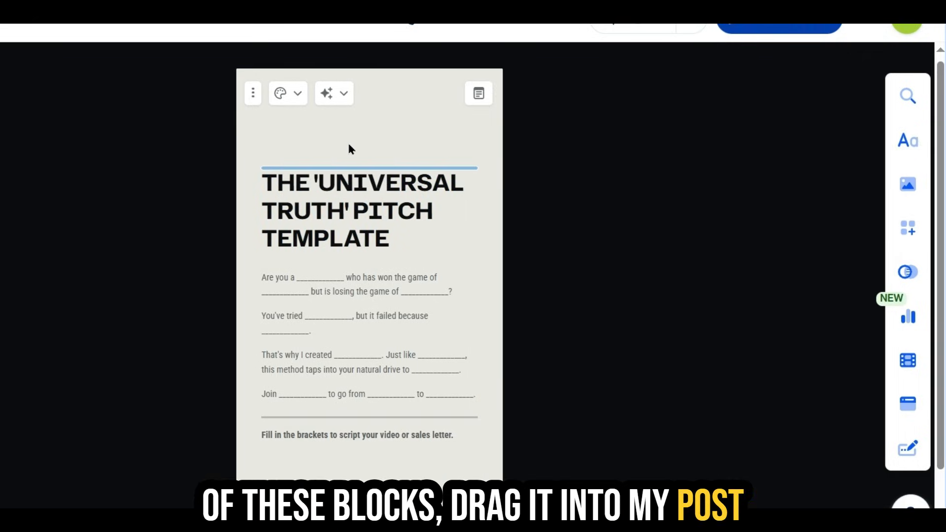
text(T)
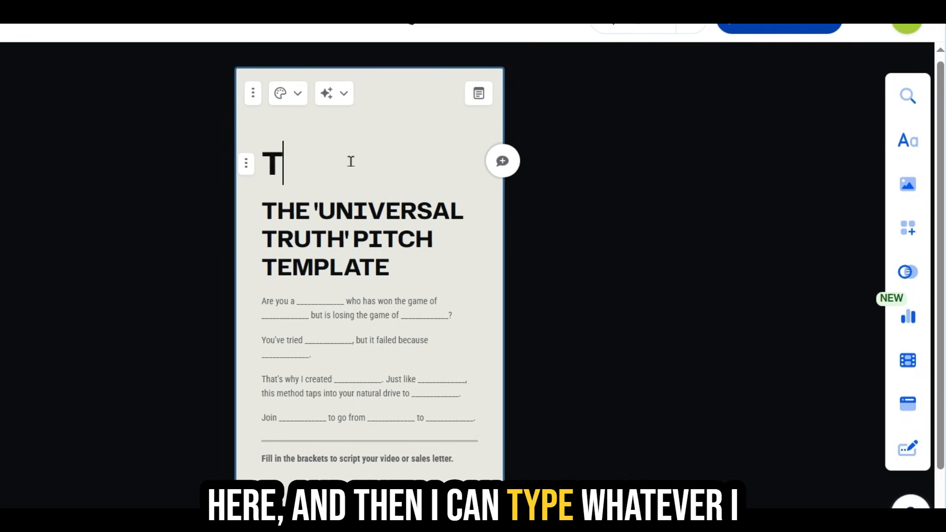
text(YPE)
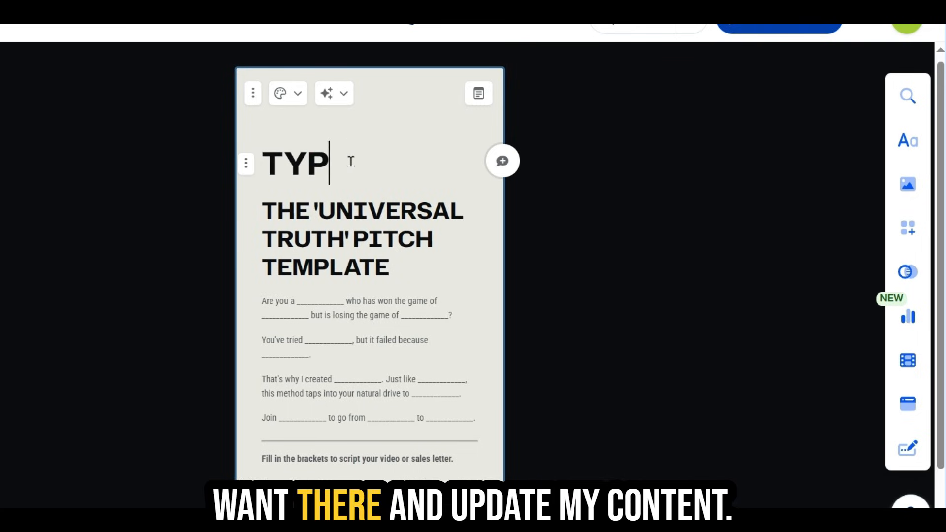
Step: Delete the added Title block and its text from above the post's heading
key(BackSpace)
key(BackSpace)
key(BackSpace)
key(BackSpace)
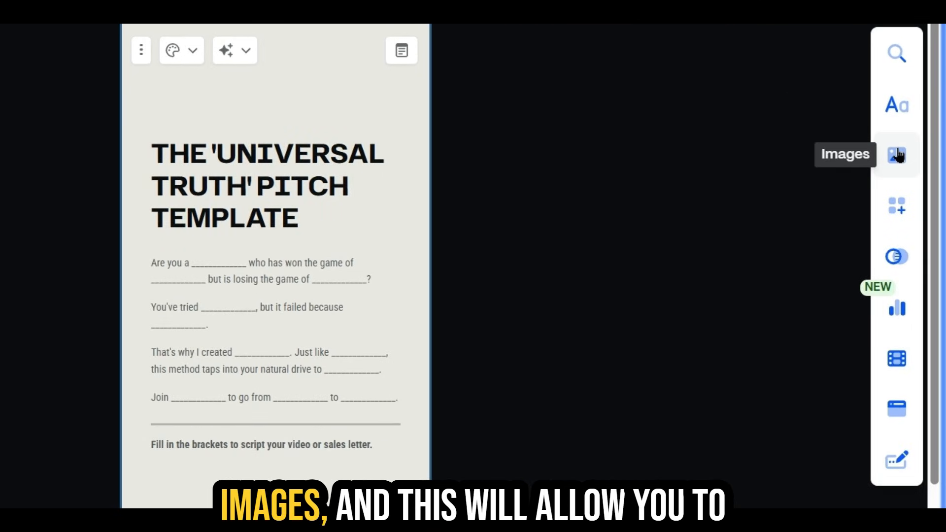
Step: Look through the available image options and the smart diagrams for the post without inserting any
click(898, 155)
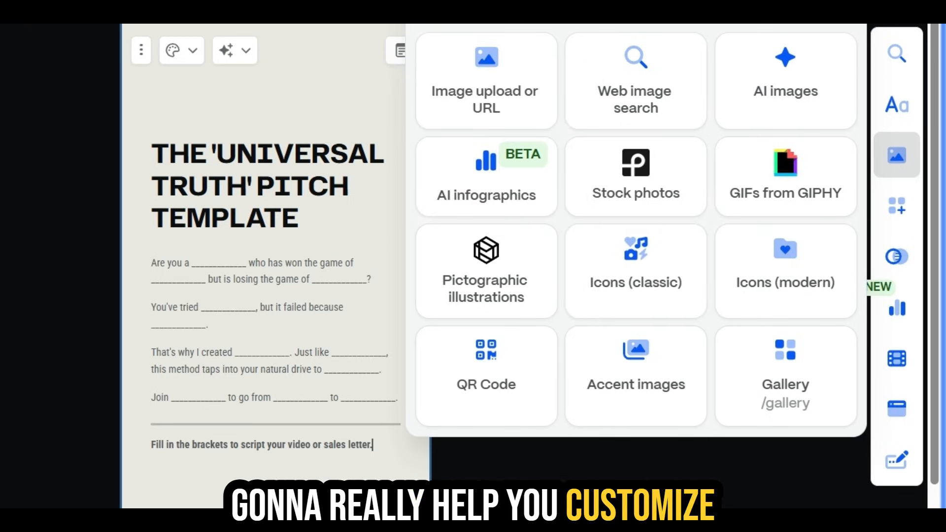
click(58, 140)
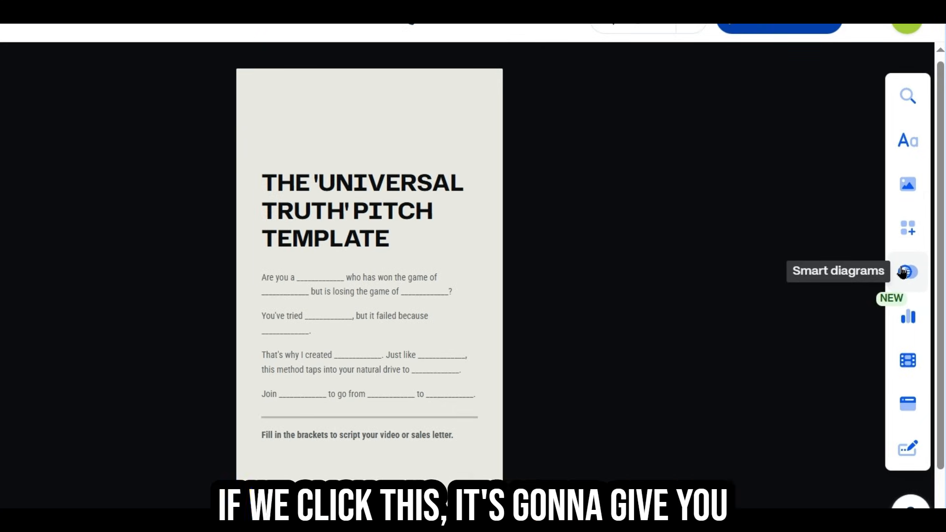
click(906, 272)
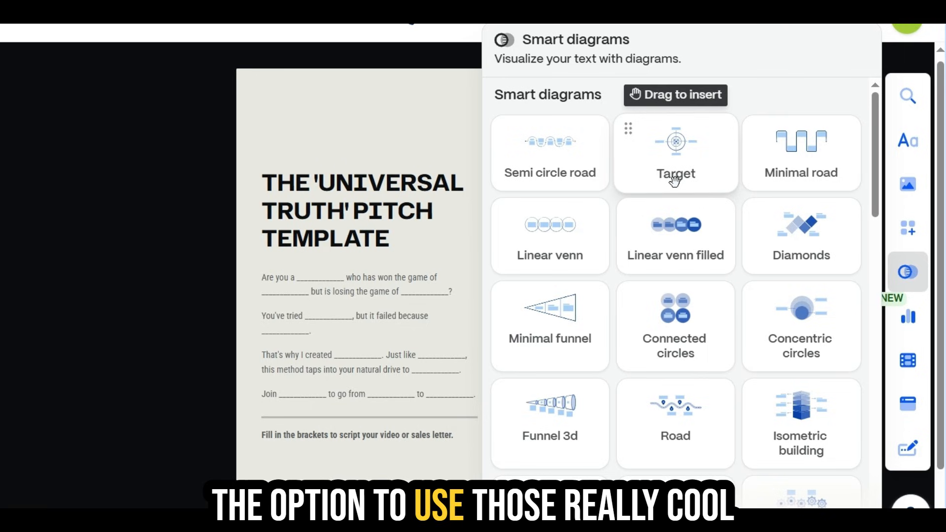
scroll(675, 181, down, 6)
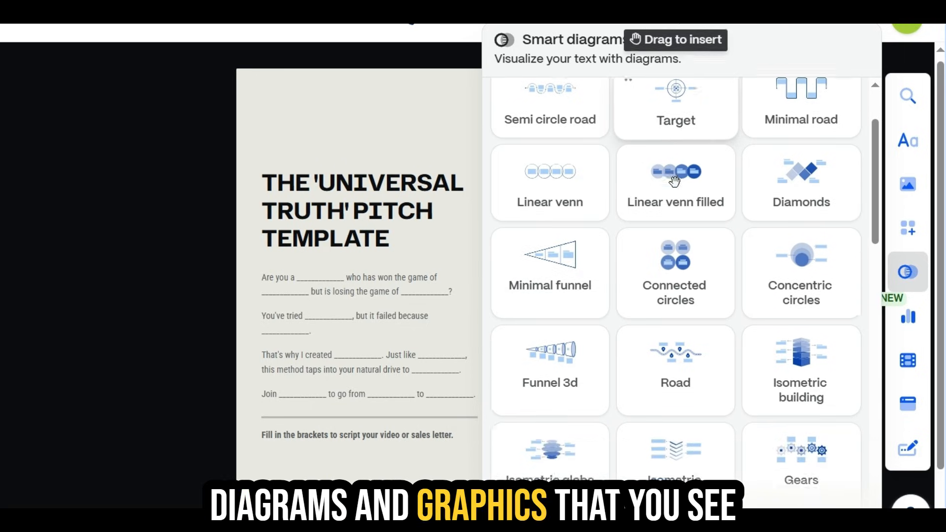
scroll(675, 182, down, 1)
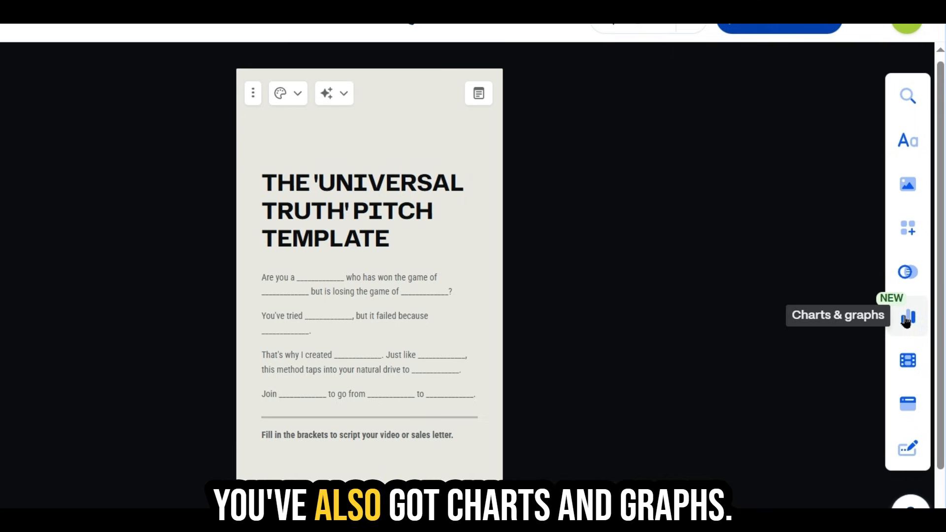
Step: Look through the chart and graph types and the video and media sources available for the post without inserting any
click(907, 318)
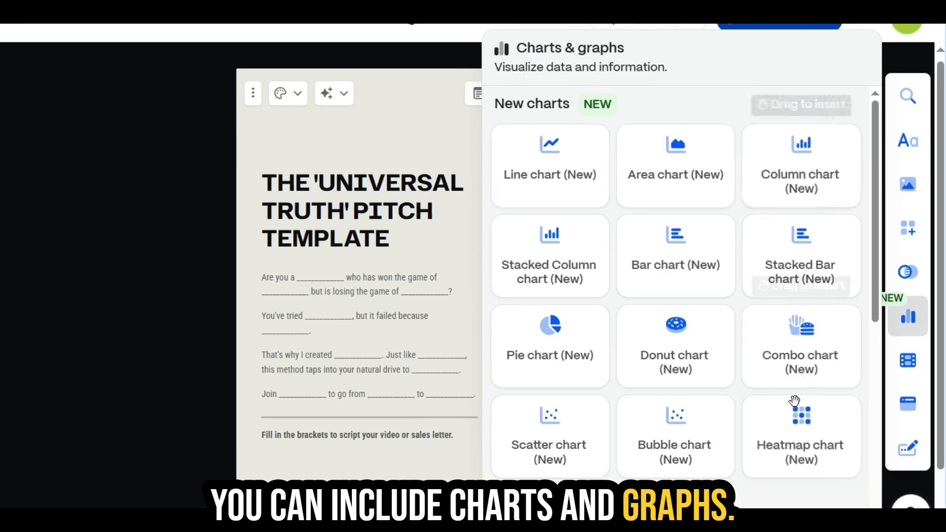
click(897, 363)
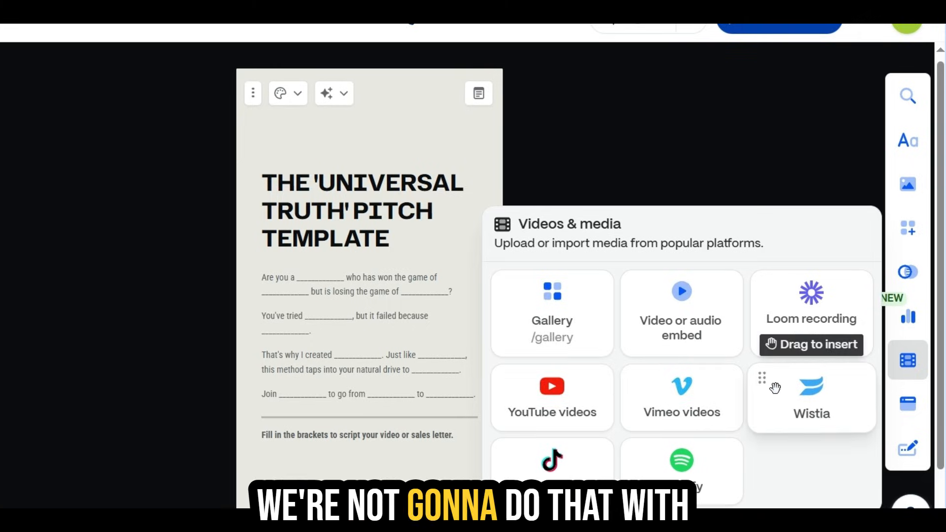
click(647, 192)
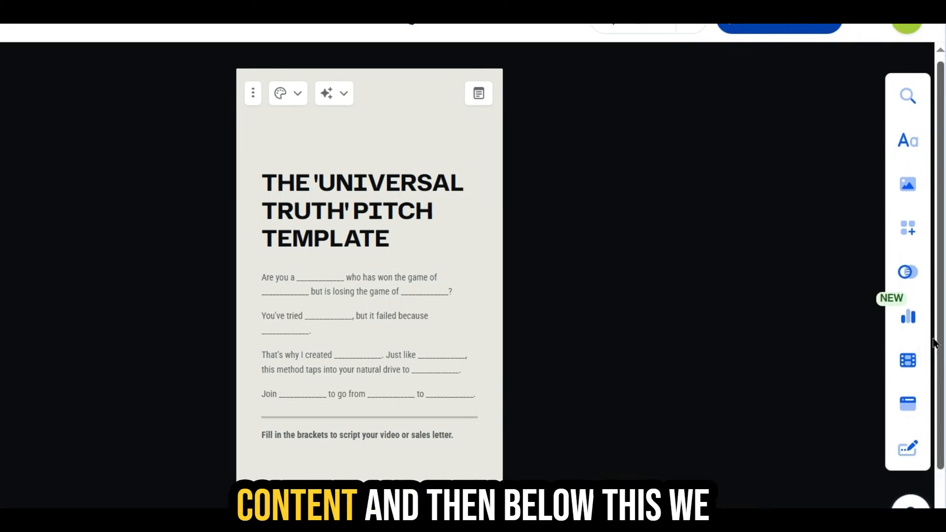
click(909, 405)
Step: Have the Agent add 2 more cards that expand and deepen the existing content, and review the expanded post
click(725, 146)
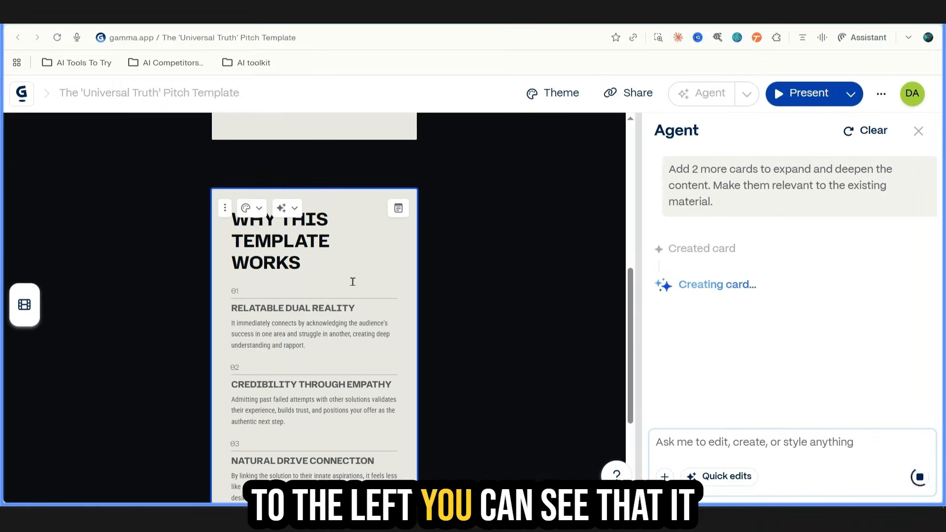
scroll(353, 282, down, 4)
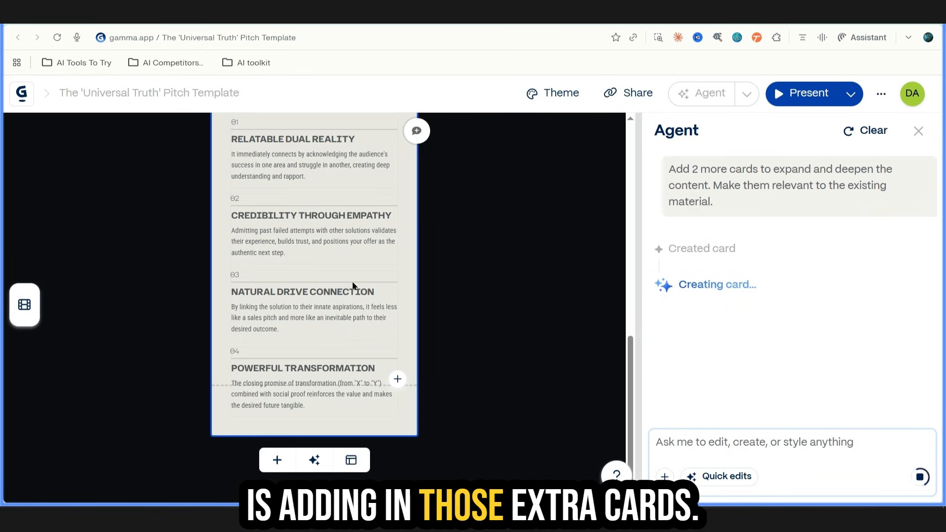
scroll(353, 286, up, 8)
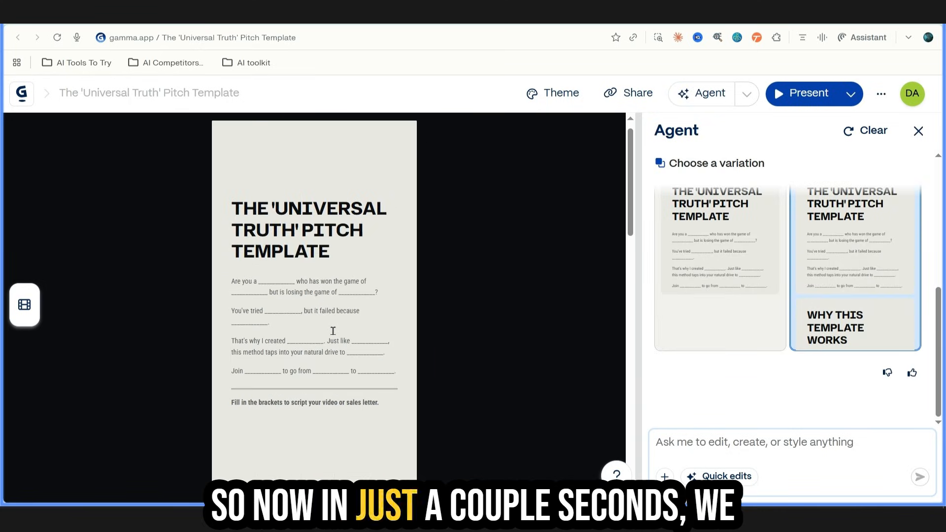
scroll(333, 331, down, 1)
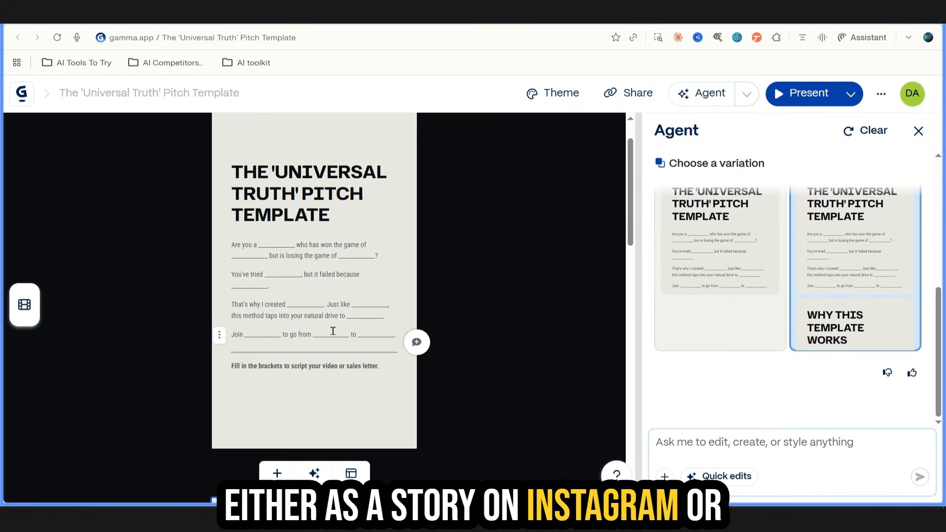
scroll(334, 331, down, 5)
scroll(334, 331, down, 8)
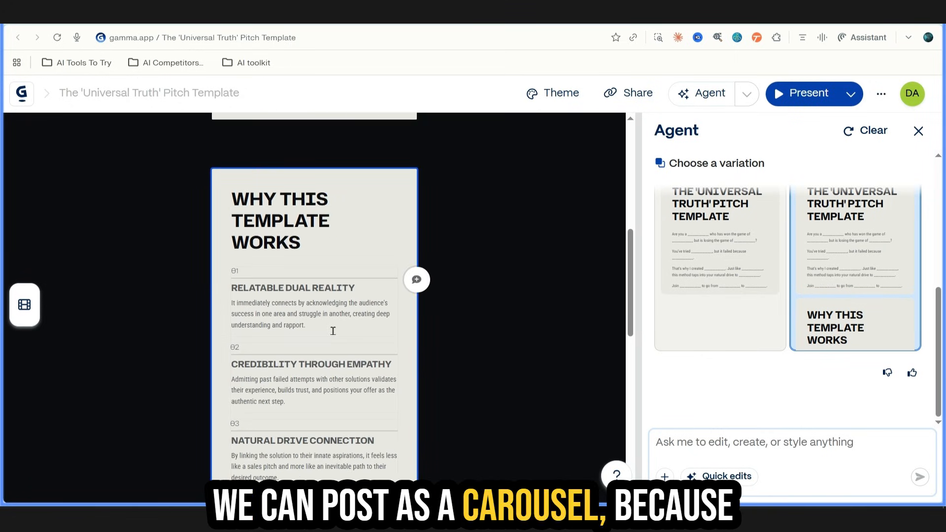
scroll(333, 331, down, 4)
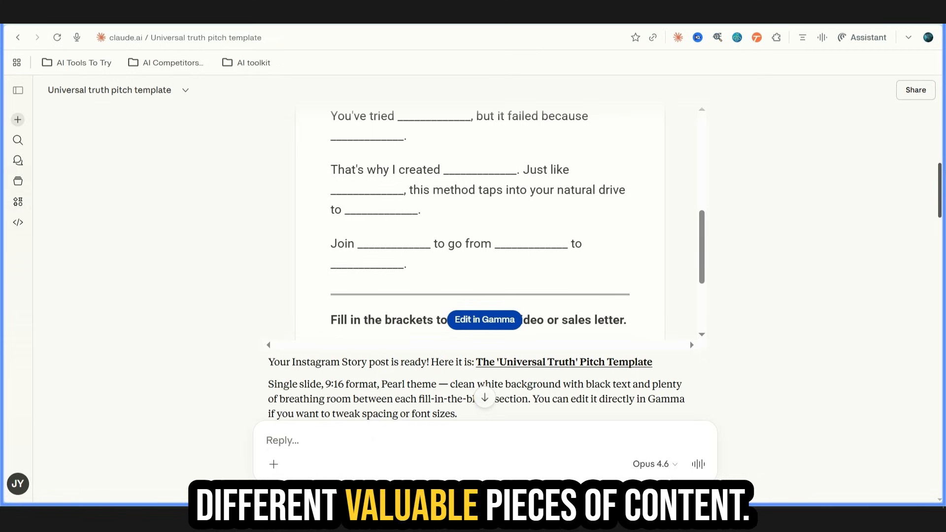
Step: In the Claude chat, review the Instagram Story reply and the follow-up request for 5 more pitch templates with its result
scroll(656, 296, down, 3)
drag(653, 252, 484, 258)
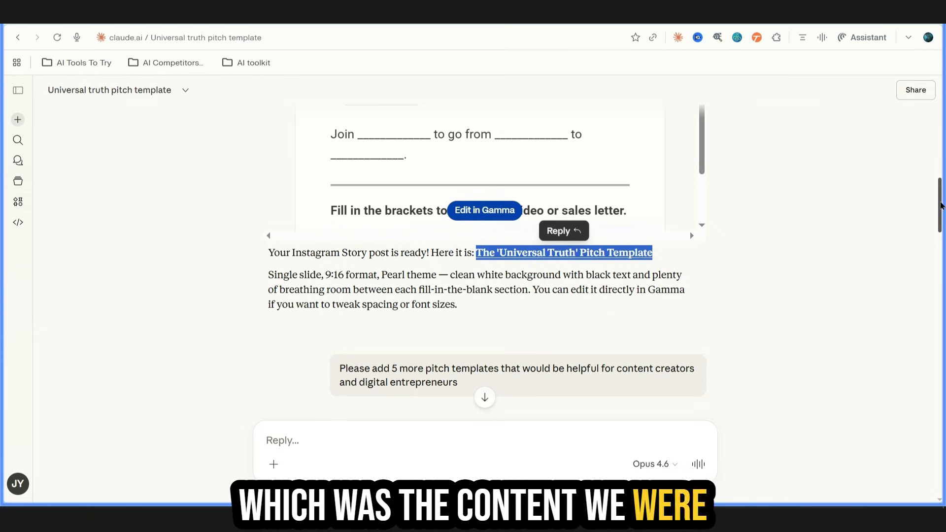
scroll(941, 206, down, 3)
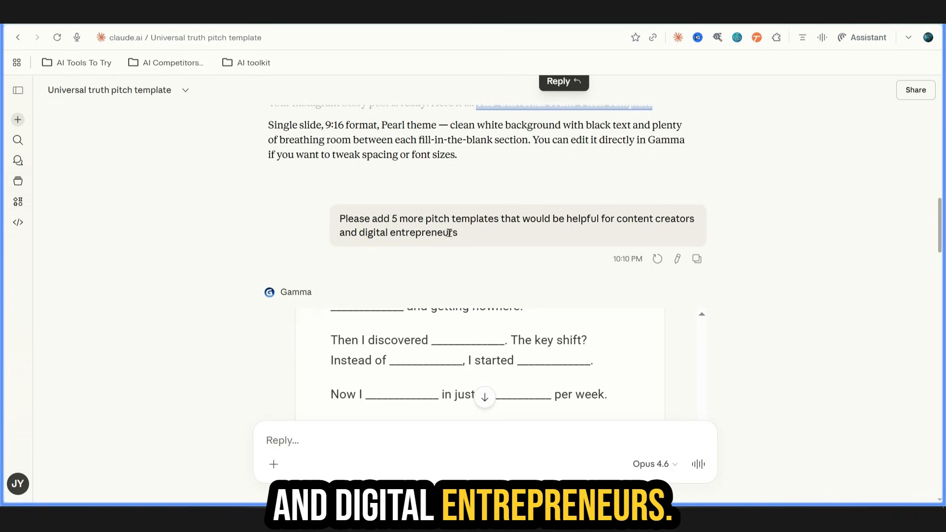
mouse_move(938, 219)
mouse_down()
mouse_move(940, 241)
mouse_move(939, 233)
mouse_up()
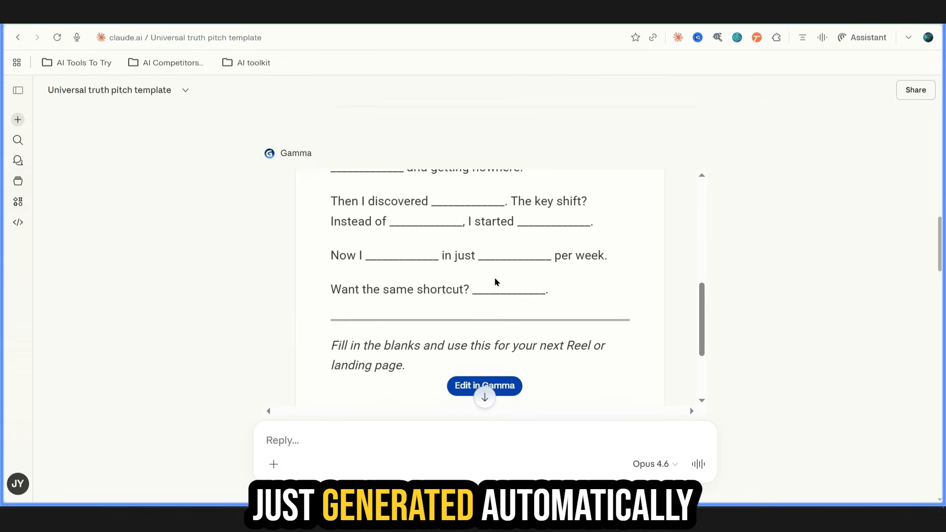
scroll(503, 389, down, 5)
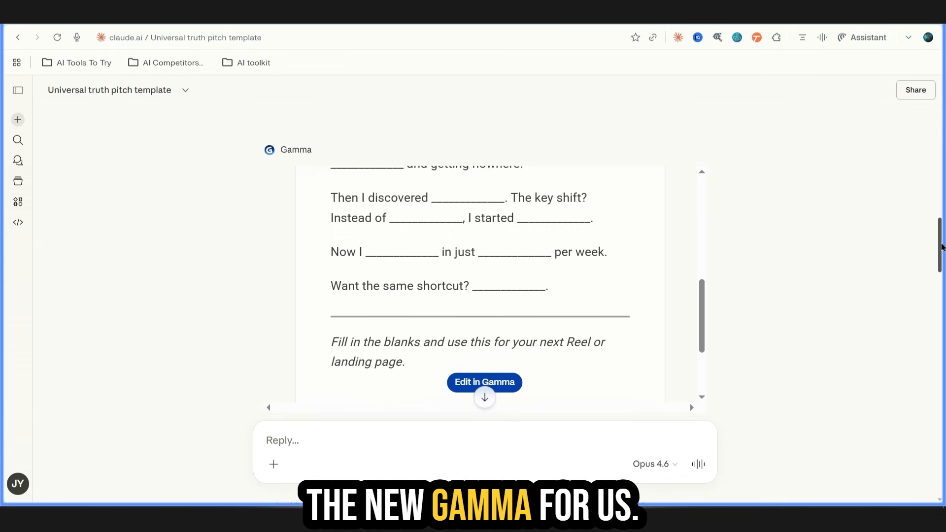
drag(941, 274, 941, 276)
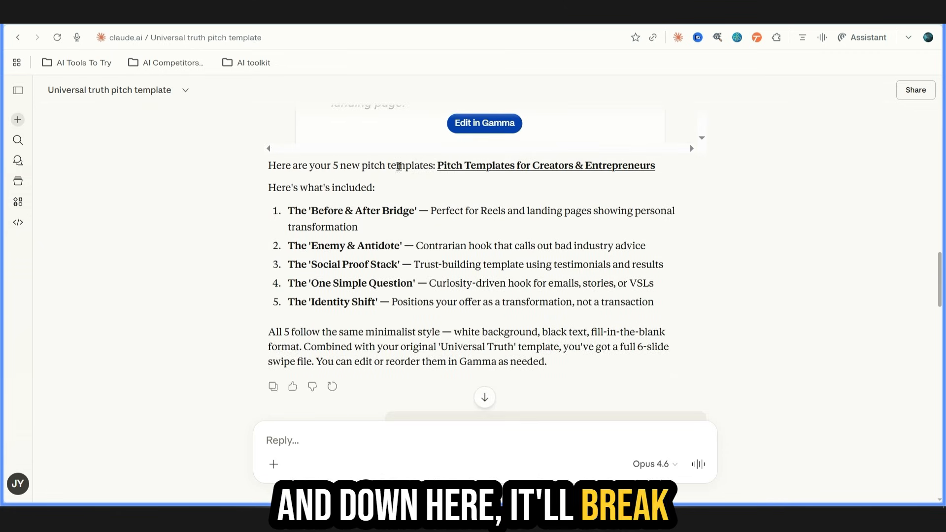
scroll(426, 274, up, 1)
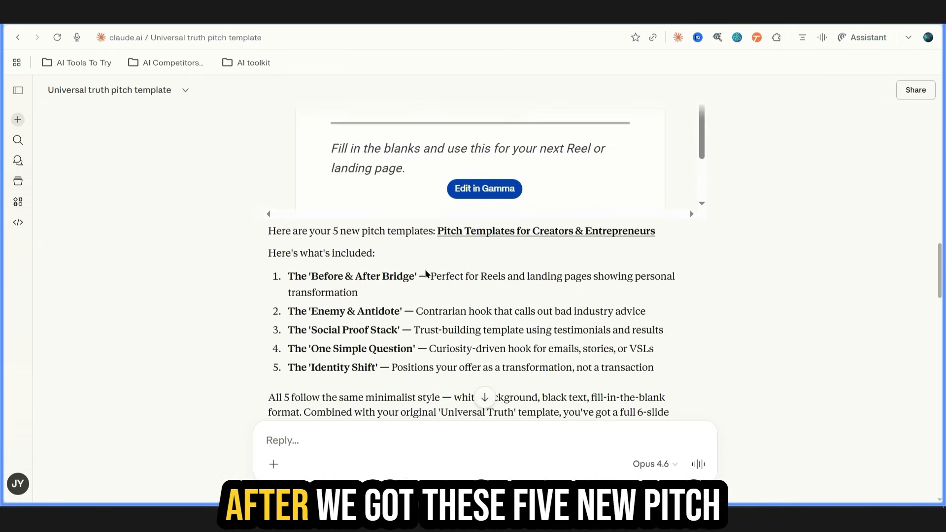
Step: Review the chat's request for 10 more pitch templates and the Pitch Templates Vol. 2 reply, looking back at the original post
drag(940, 257, 940, 283)
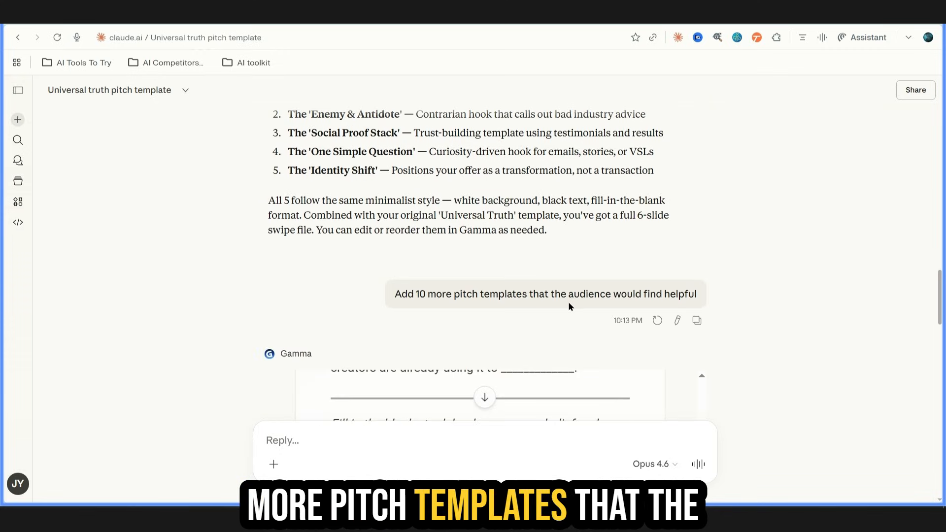
drag(941, 298, 909, 206)
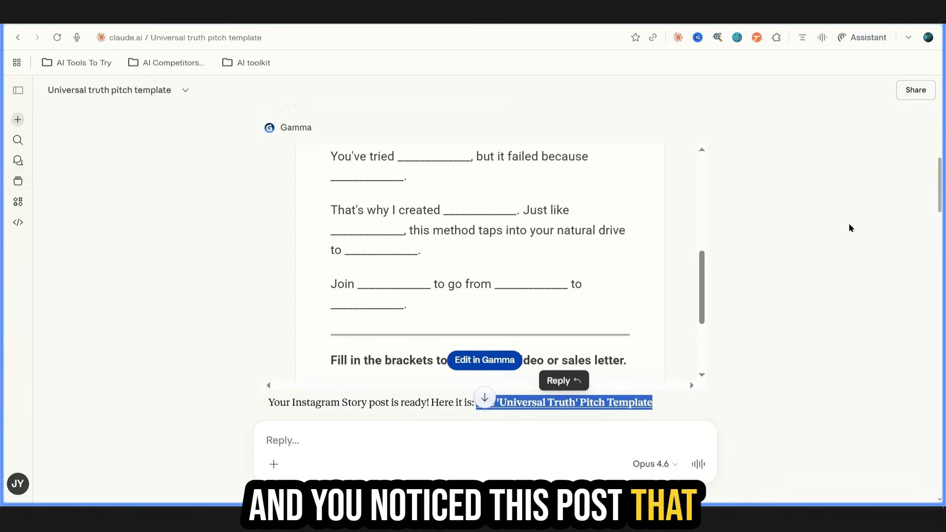
drag(940, 177, 941, 247)
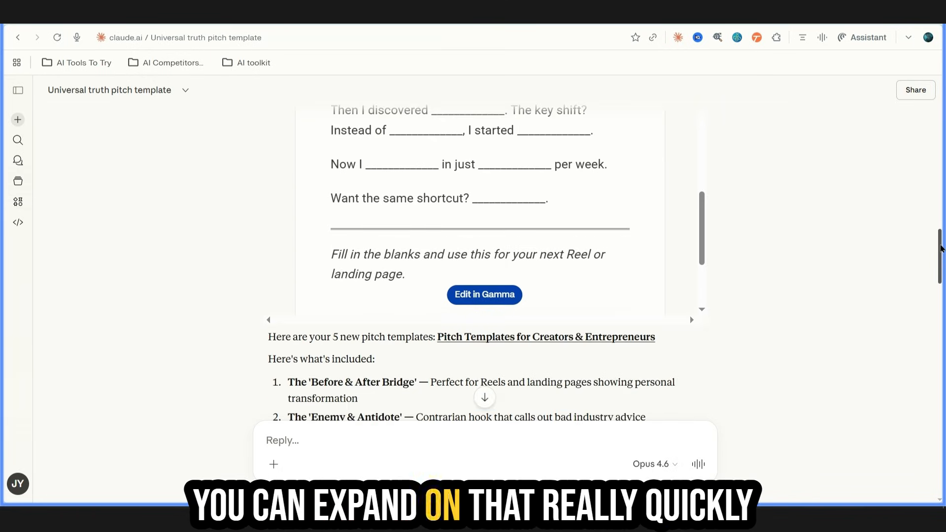
scroll(562, 269, down, 7)
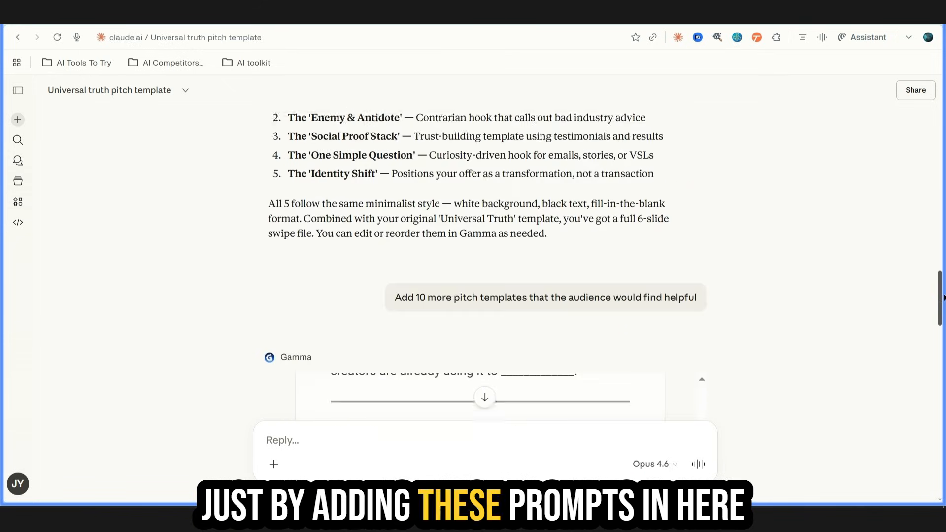
drag(940, 292, 944, 337)
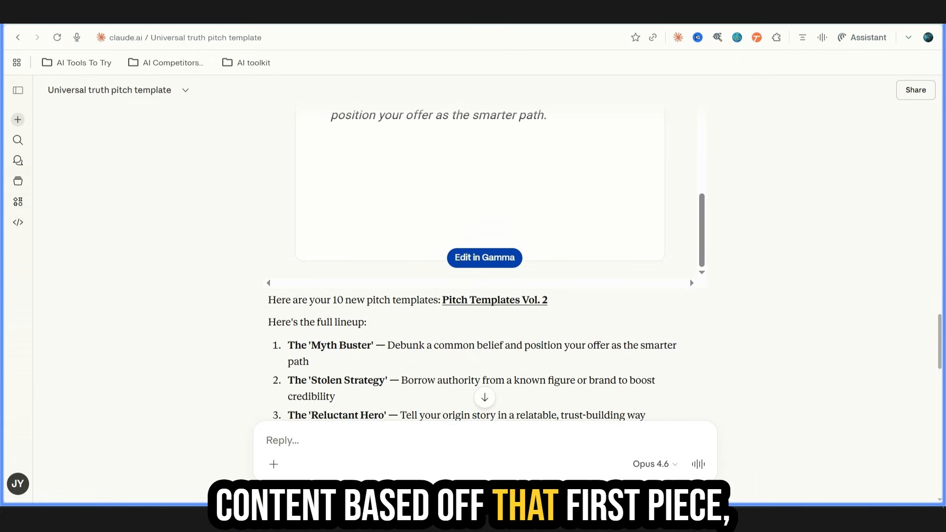
mouse_move(942, 336)
mouse_down()
mouse_move(943, 351)
mouse_move(943, 321)
mouse_move(944, 335)
mouse_up()
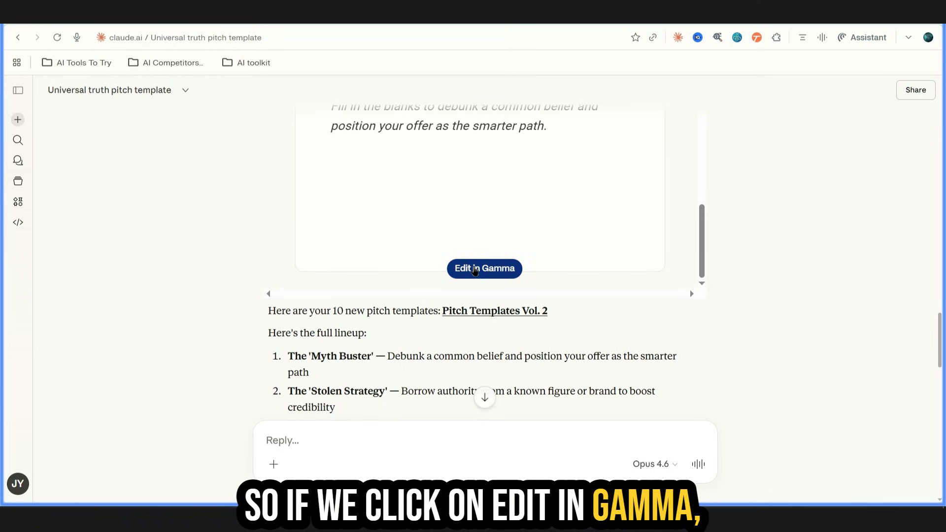
Step: Open the Pitch Templates Vol. 2 deck in Gamma for editing and look through its card thumbnails
click(475, 269)
click(557, 335)
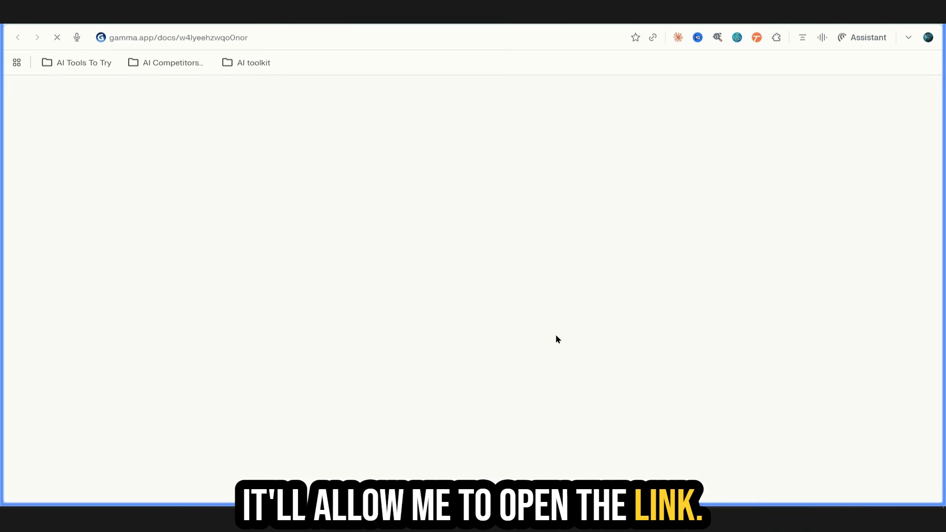
drag(100, 206, 110, 450)
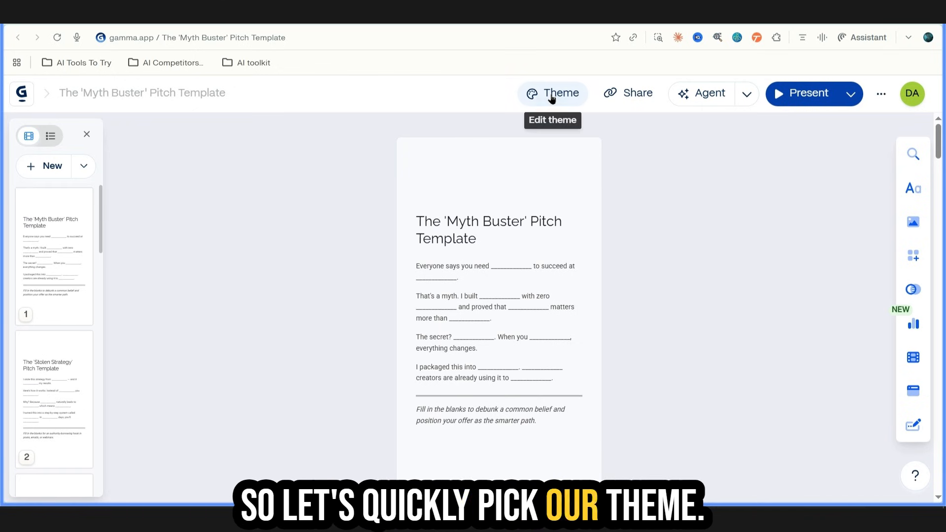
Step: Apply the Lux theme from the Professional themes to the 'Myth Buster' pitch template deck
click(551, 96)
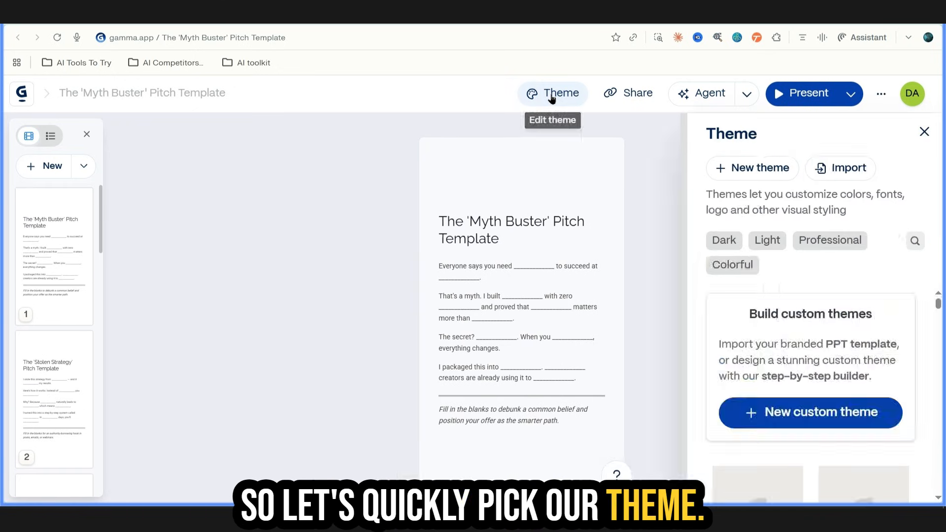
click(807, 245)
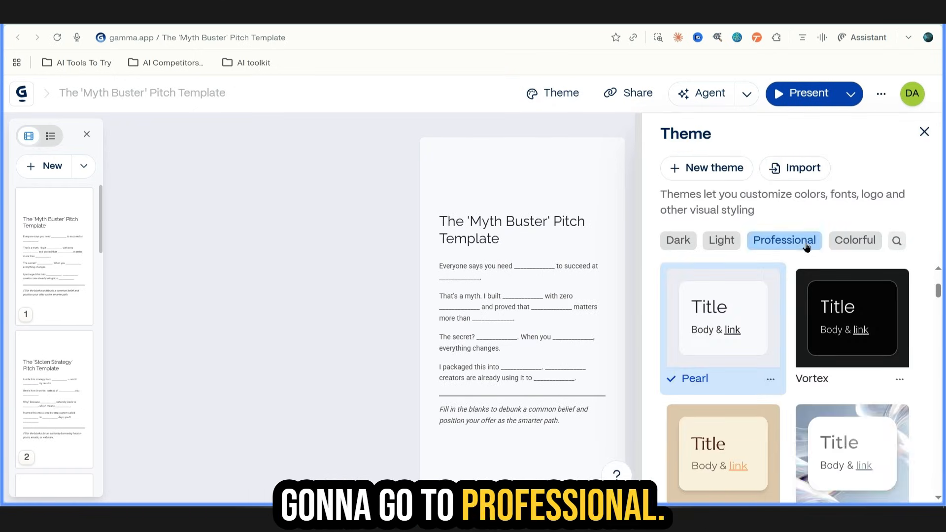
scroll(929, 325, down, 8)
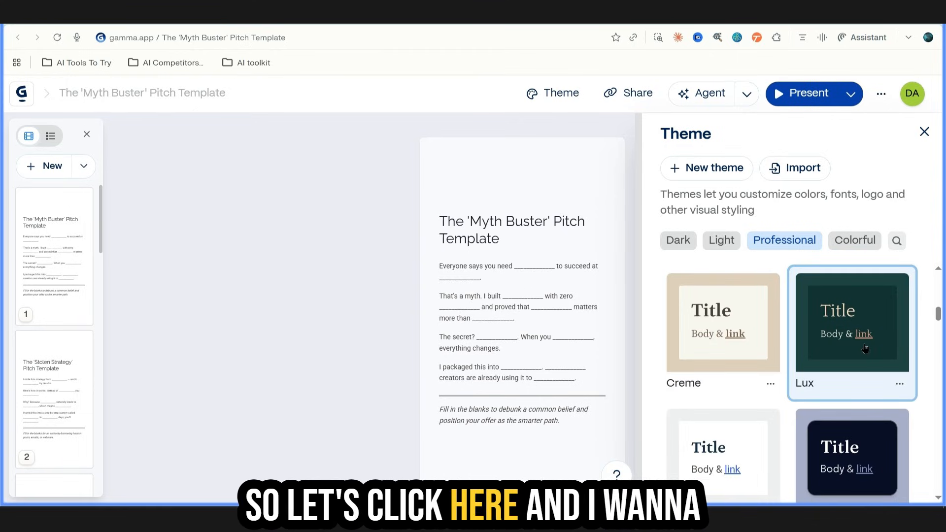
click(865, 349)
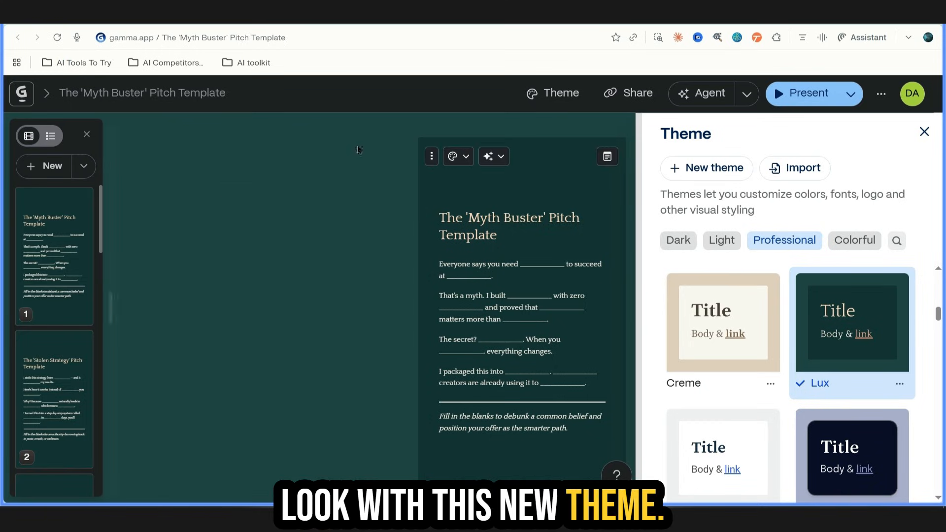
Step: Present the deck, page back and forth through the pitch template cards to check their styling, and exit the presentation
click(798, 94)
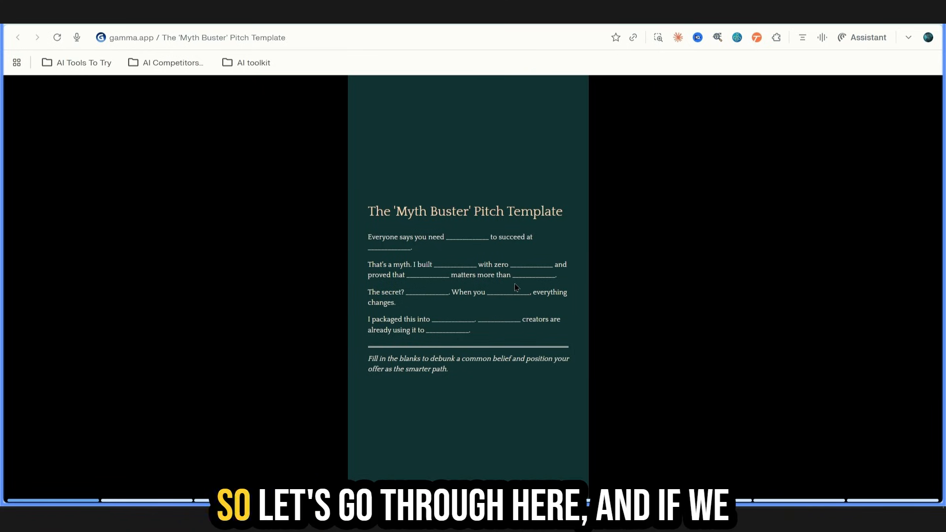
key(Right)
key(Right)
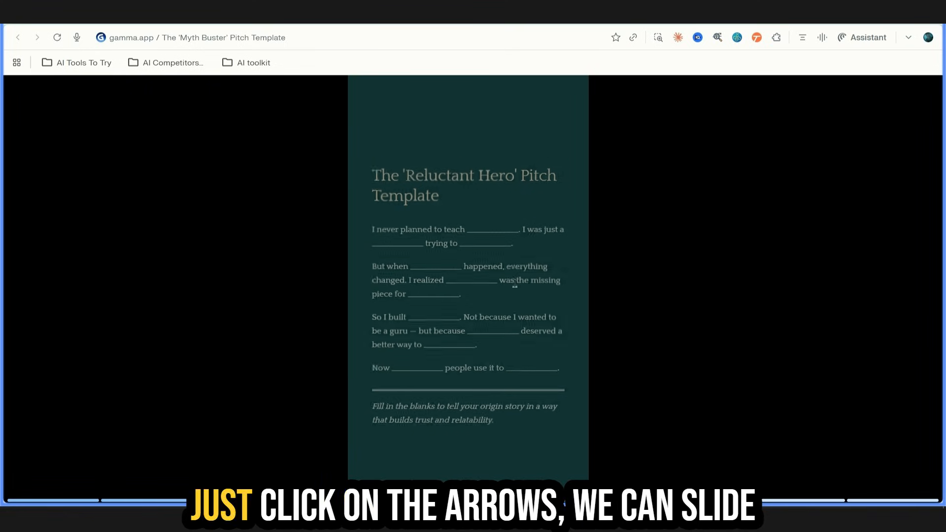
key(Right)
key(Right)
key(Right)
key(Right)
key(Right)
key(Left)
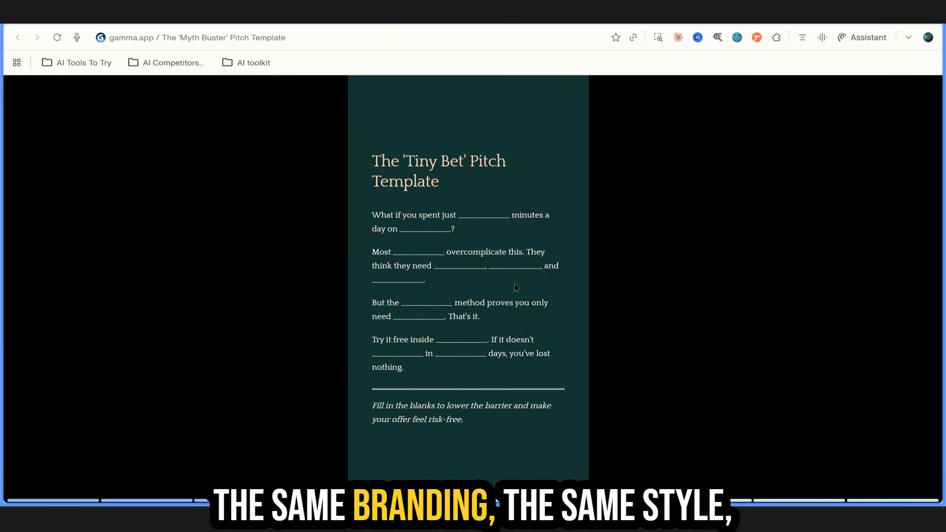
key(Left)
key(Left)
key(Right)
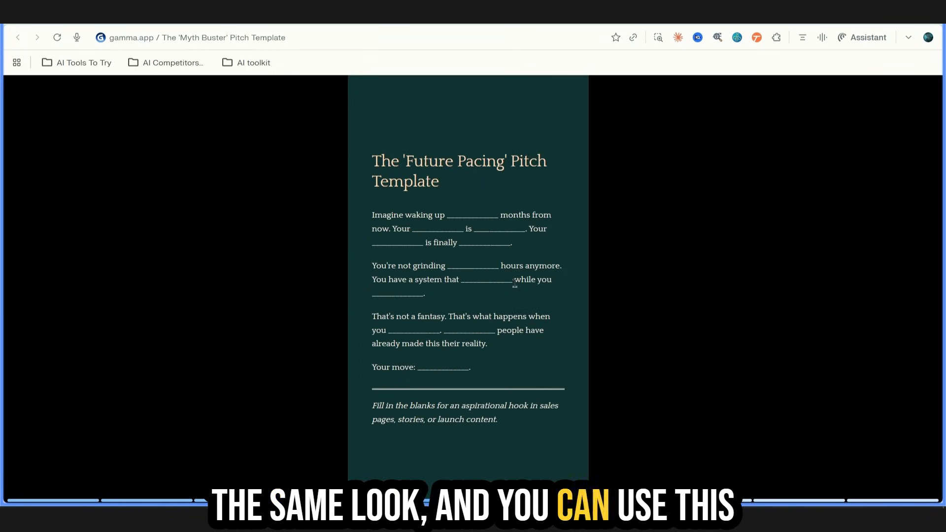
key(Right)
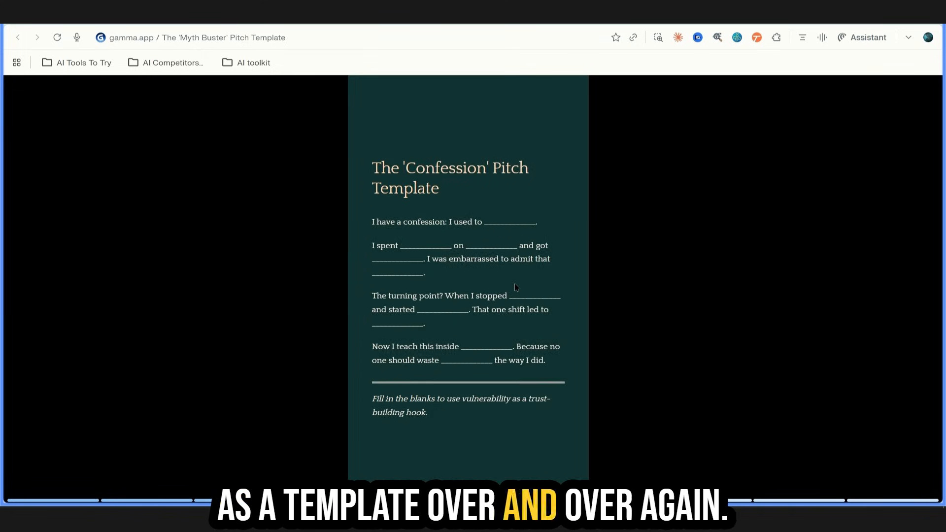
key(Escape)
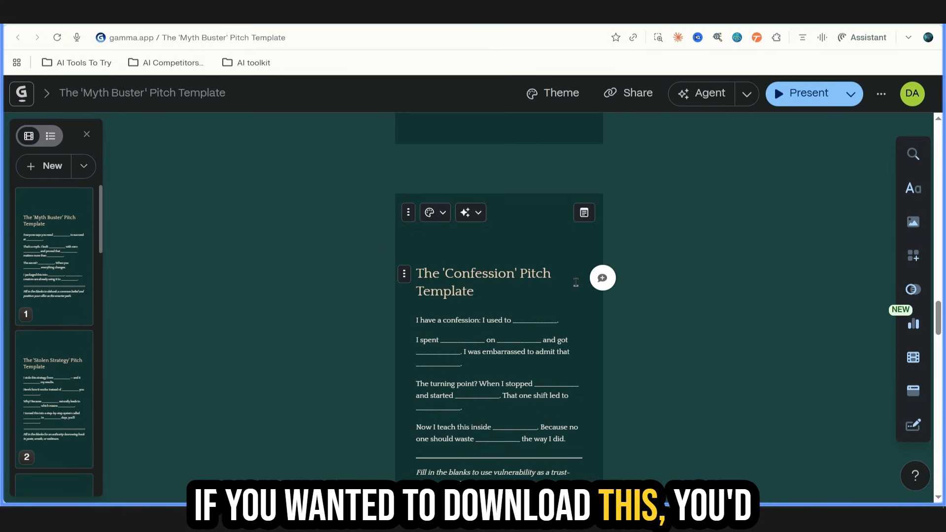
Step: Export all cards of the 'Myth Buster' pitch template deck as PNGs
click(882, 95)
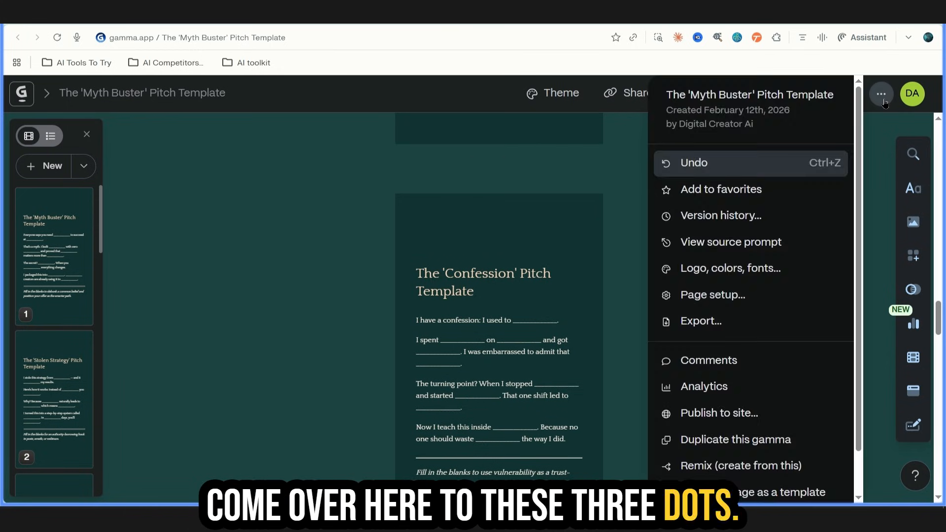
click(736, 321)
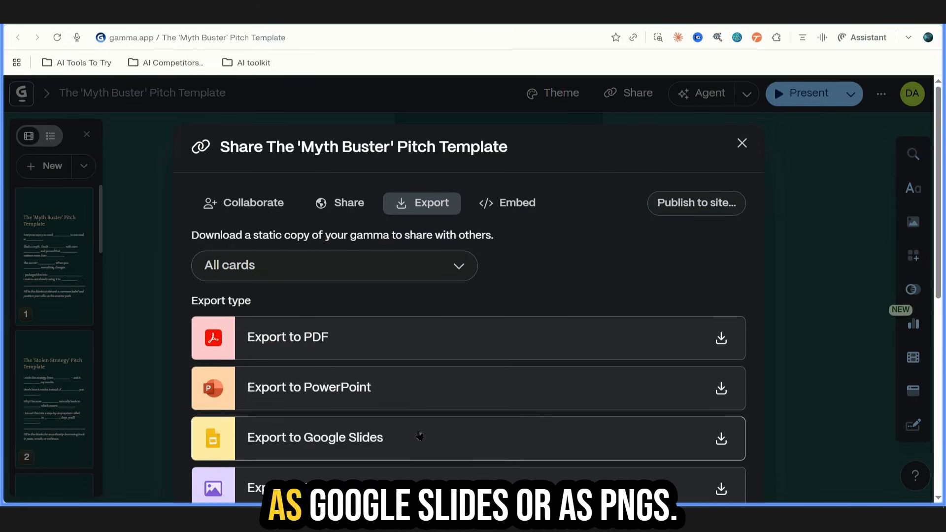
scroll(447, 435, down, 3)
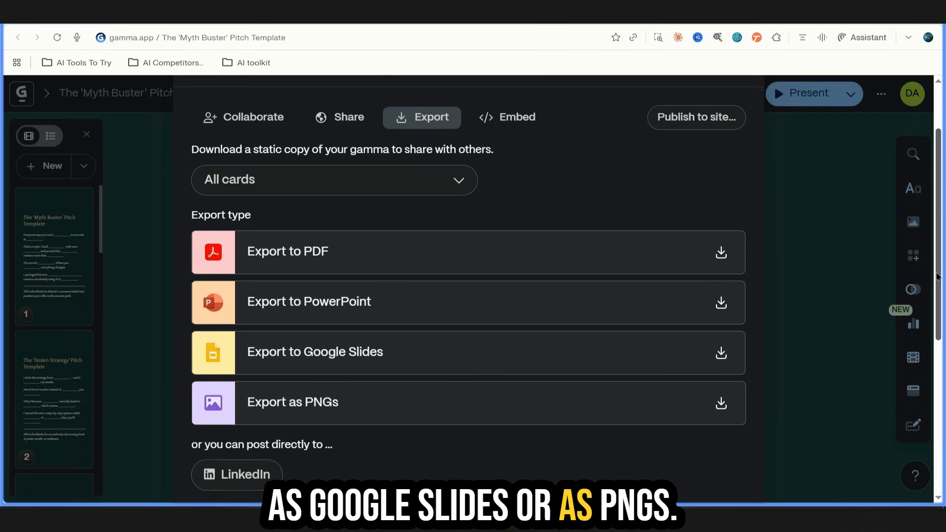
click(445, 408)
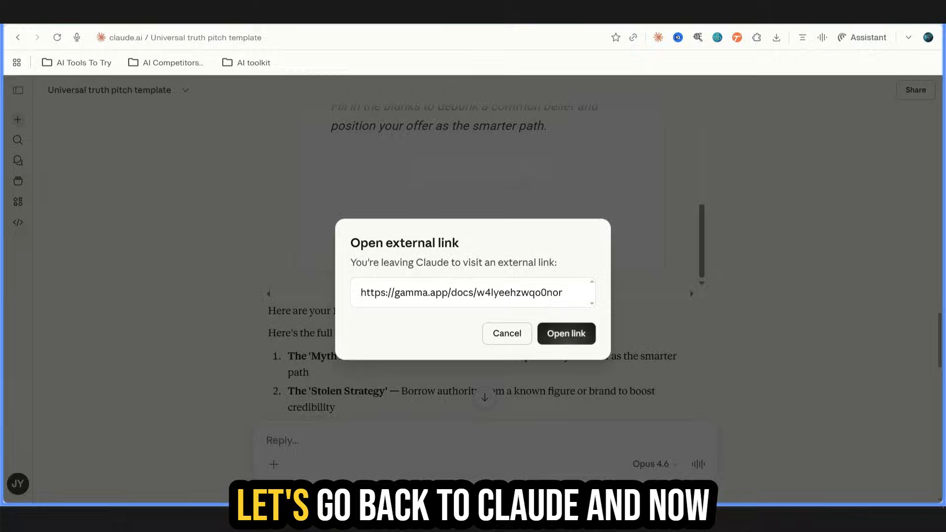
Step: Switch back to Claude, find the lead magnet reply, and open the 10 Pitch Templates That Sell document in Gamma for editing
click(690, 290)
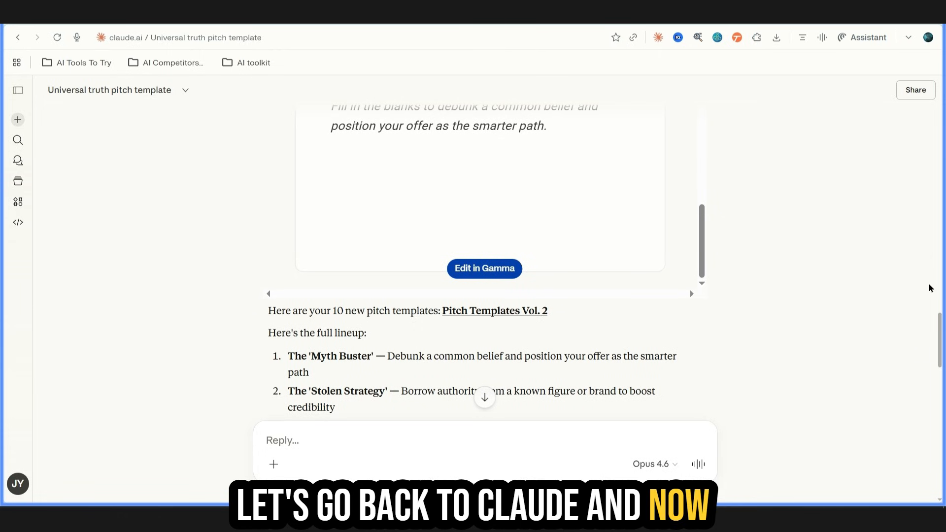
drag(941, 325, 927, 384)
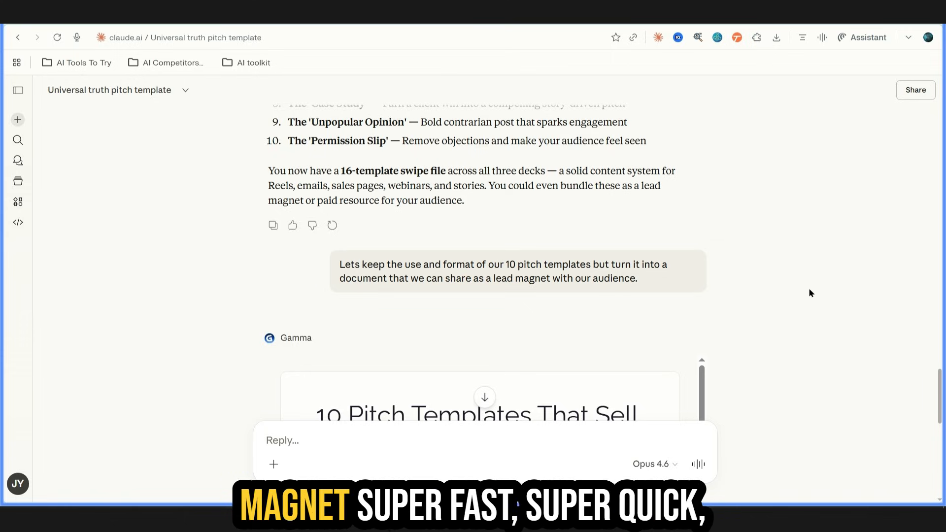
scroll(543, 194, down, 5)
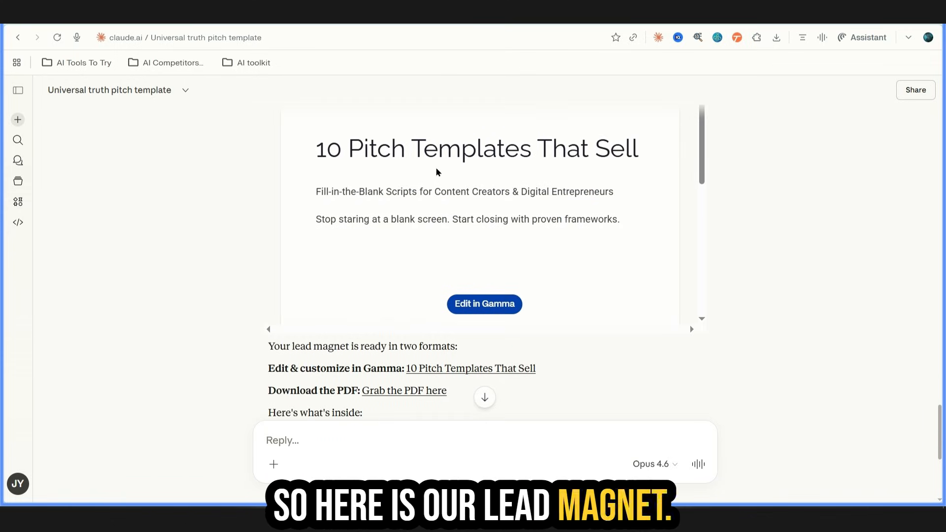
click(484, 304)
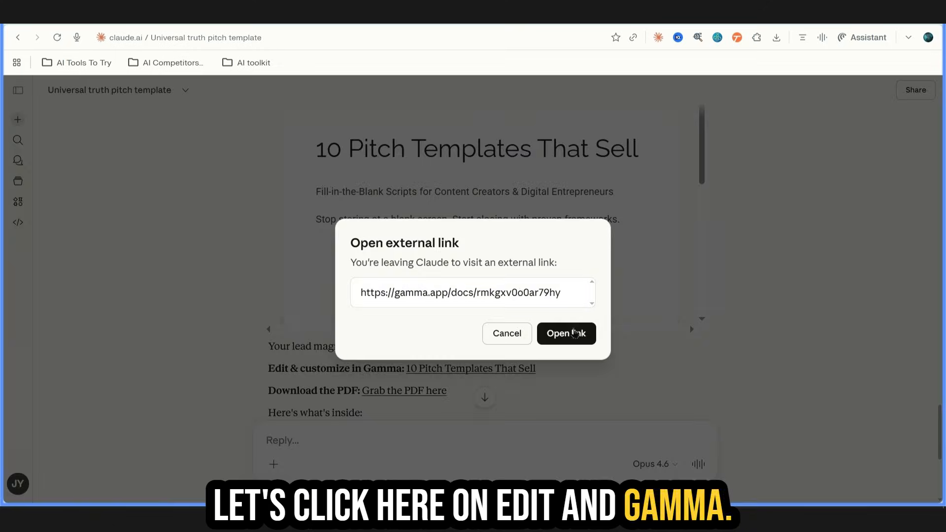
click(571, 334)
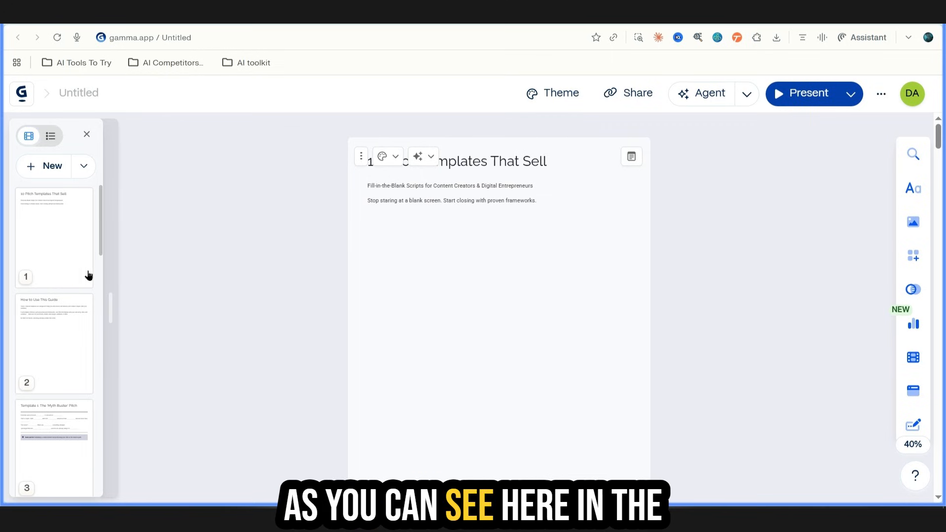
drag(99, 227, 295, 180)
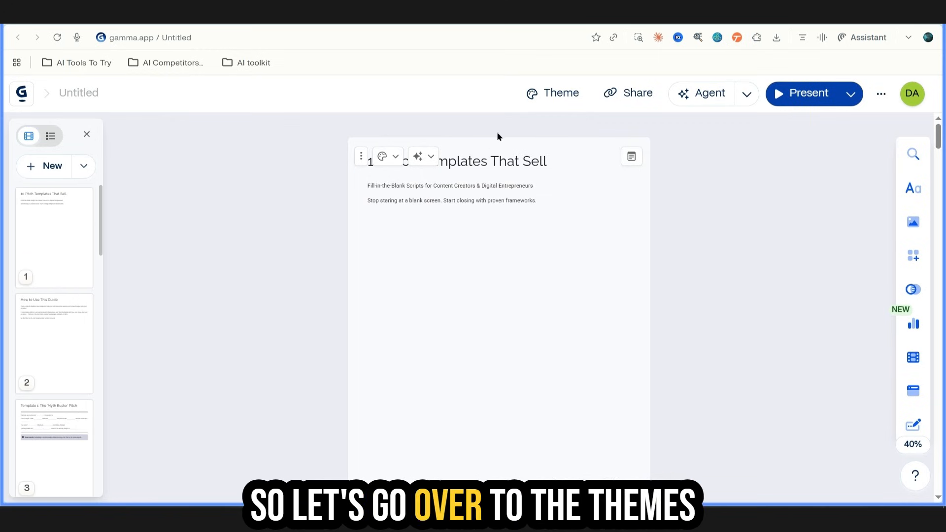
Step: Apply the Lux theme from the Professional themes to the 10 Pitch Templates That Sell lead magnet
click(546, 94)
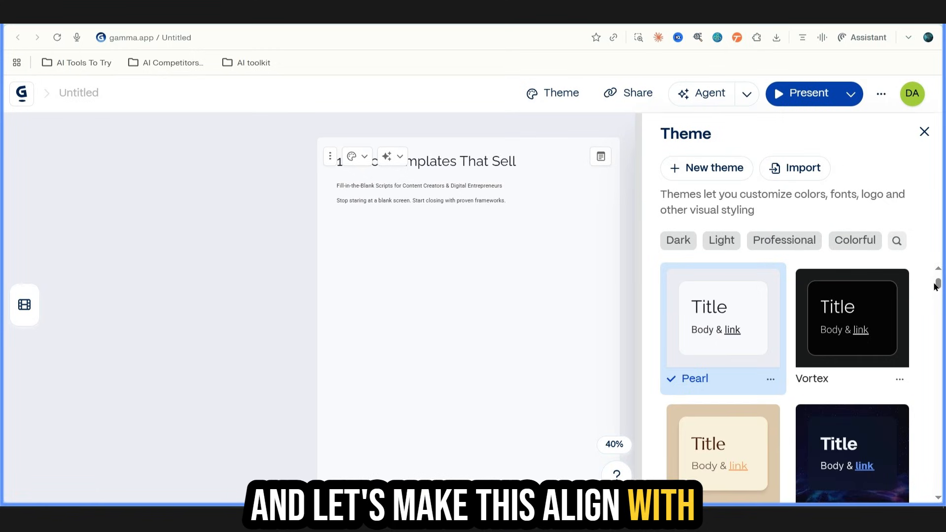
scroll(937, 288, down, 8)
click(789, 240)
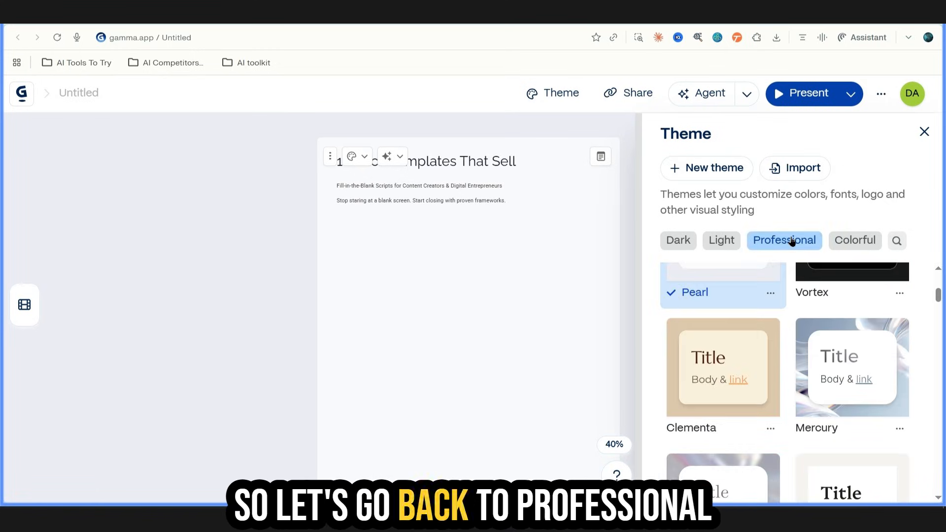
drag(940, 299, 940, 323)
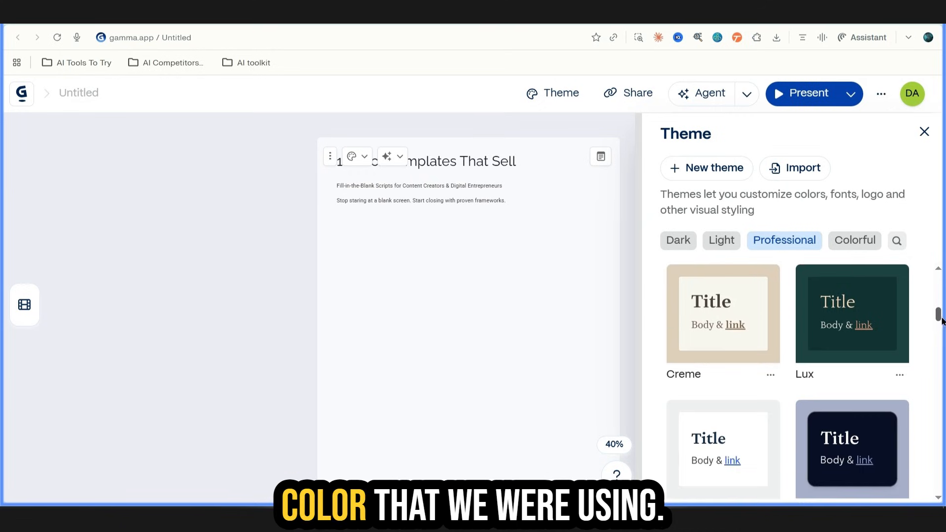
click(880, 332)
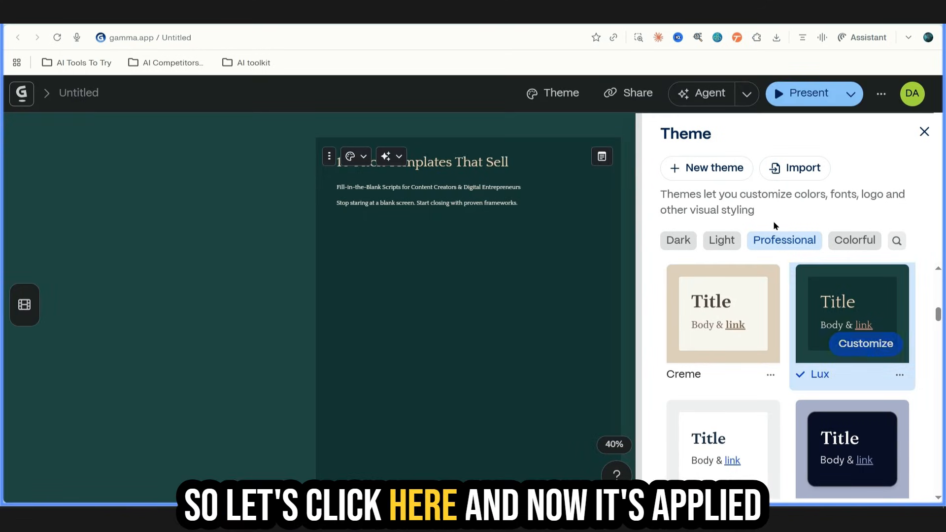
click(556, 94)
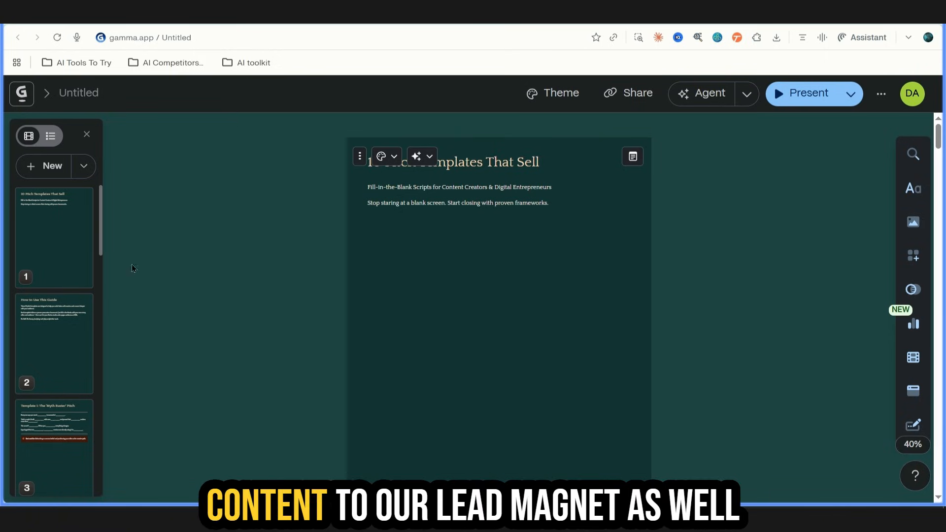
Step: Look through the lead magnet's card thumbnails and ask the Agent to add evidence from the web with citations
scroll(103, 208, down, 3)
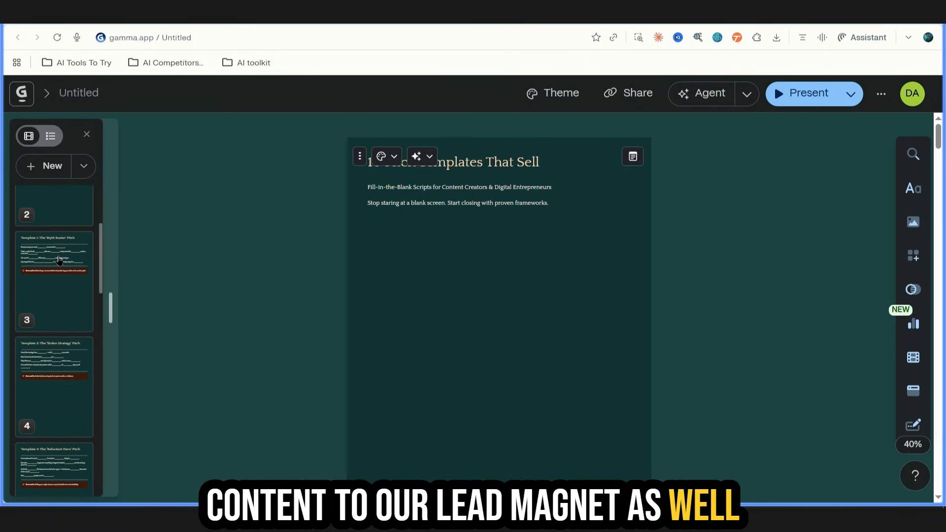
click(469, 255)
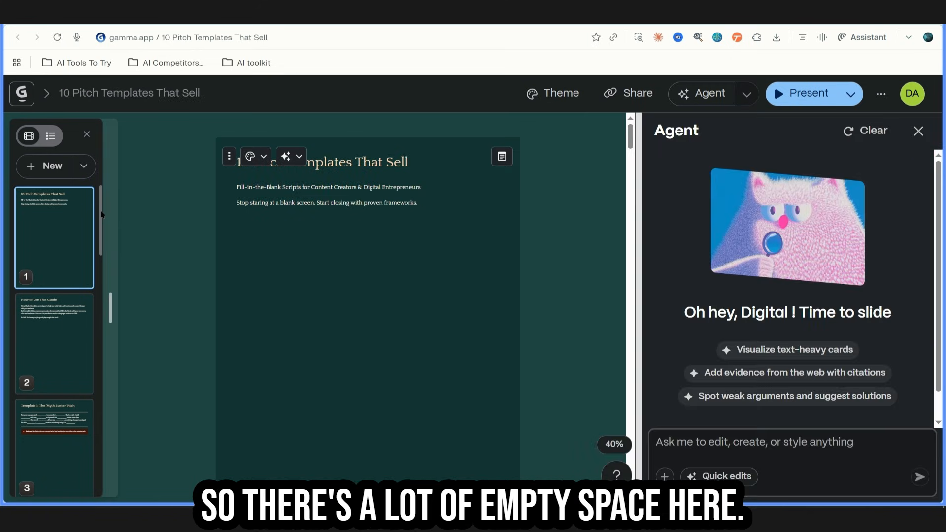
scroll(102, 245, down, 3)
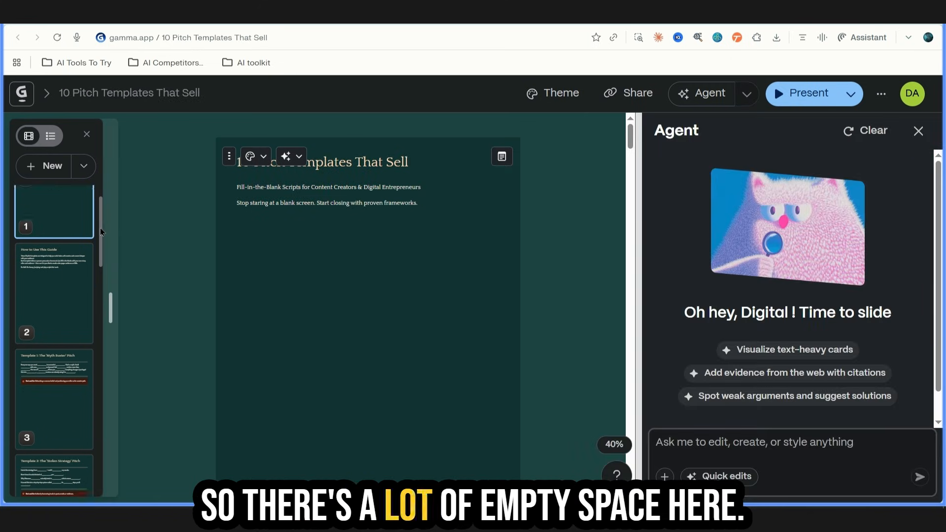
drag(101, 245, 105, 212)
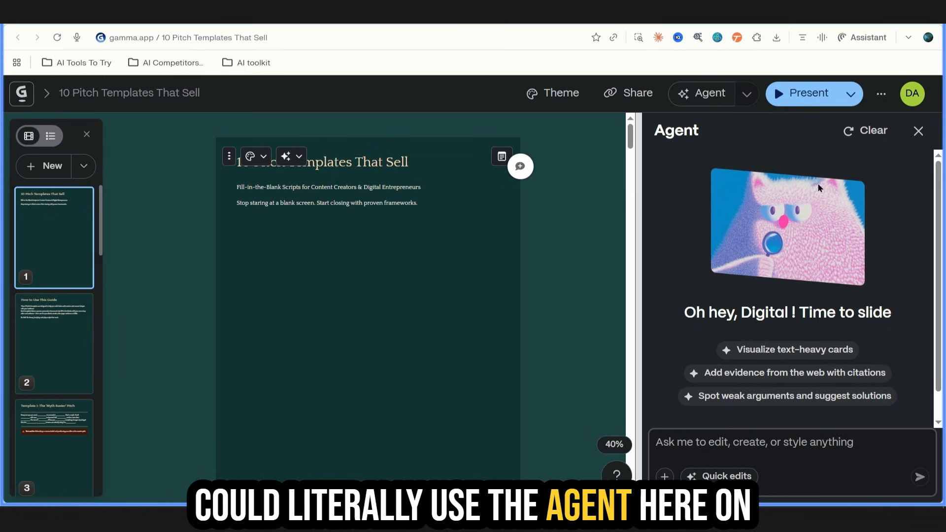
click(764, 446)
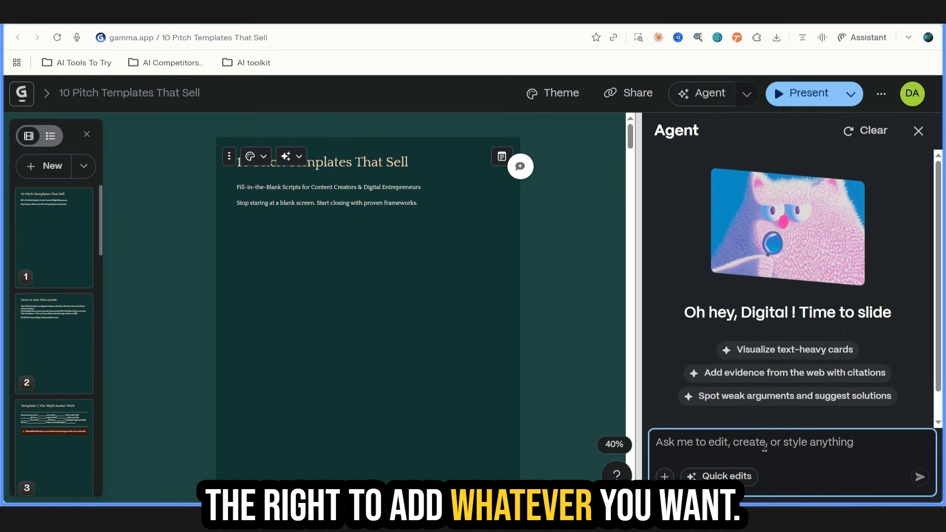
click(760, 379)
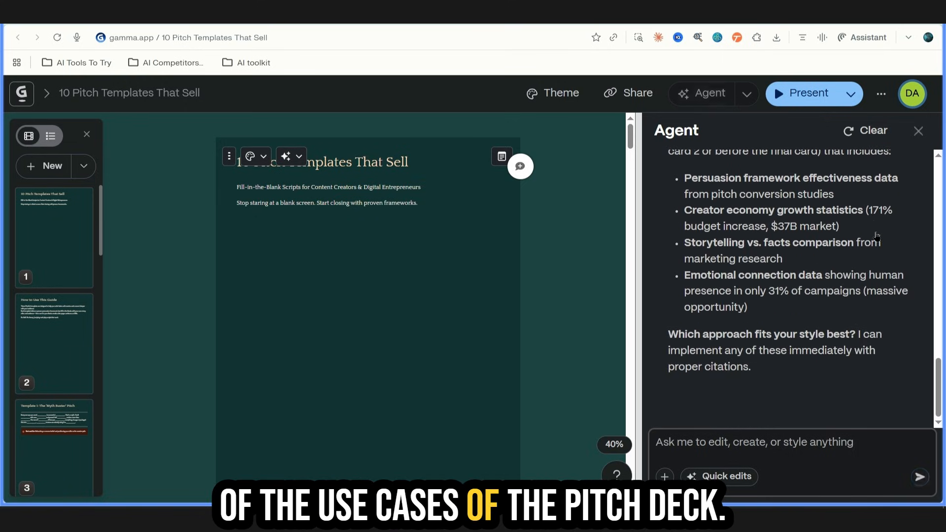
Step: Tell the Agent to use option 2, embedding mini "Research Says" callouts in each template
drag(939, 385, 945, 303)
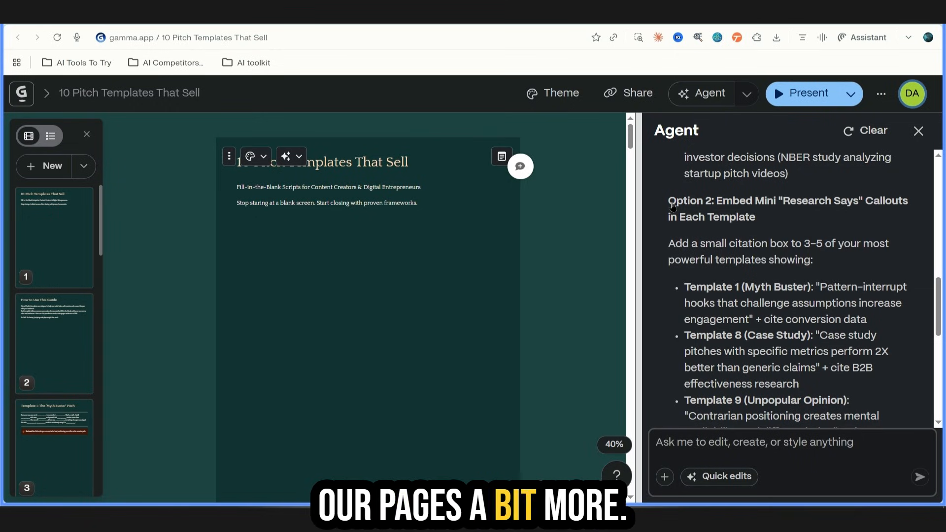
click(778, 449)
text(use optio)
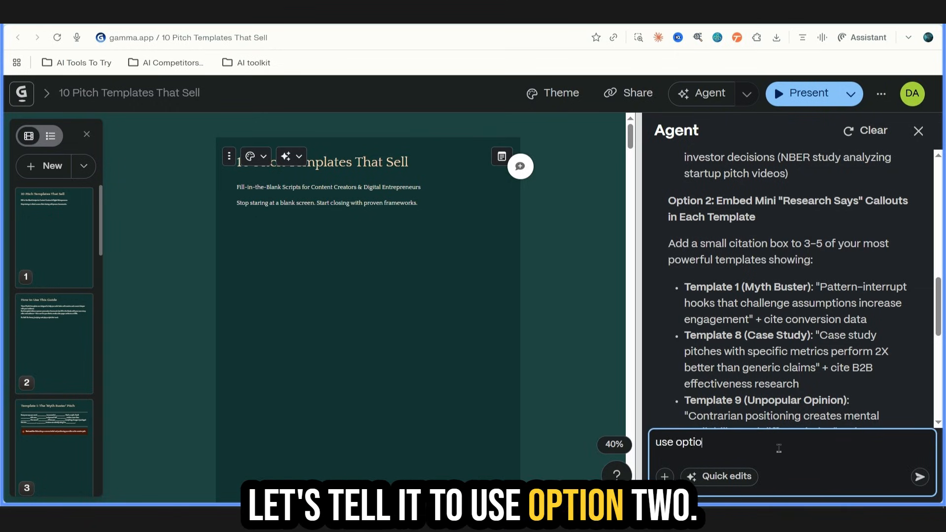
text(n 2)
key(Return)
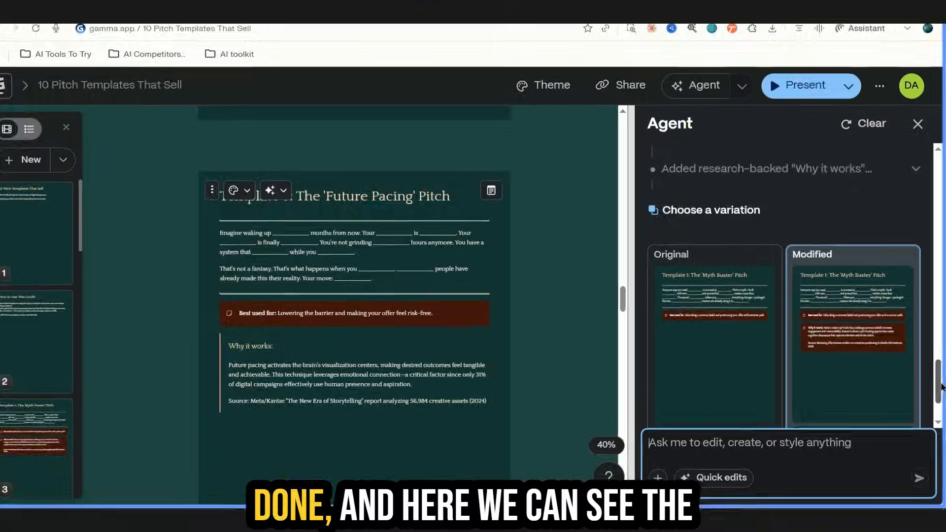
Step: Compare the Original and Modified variations and review the "Why it works" callouts across the template cards
drag(940, 385, 935, 384)
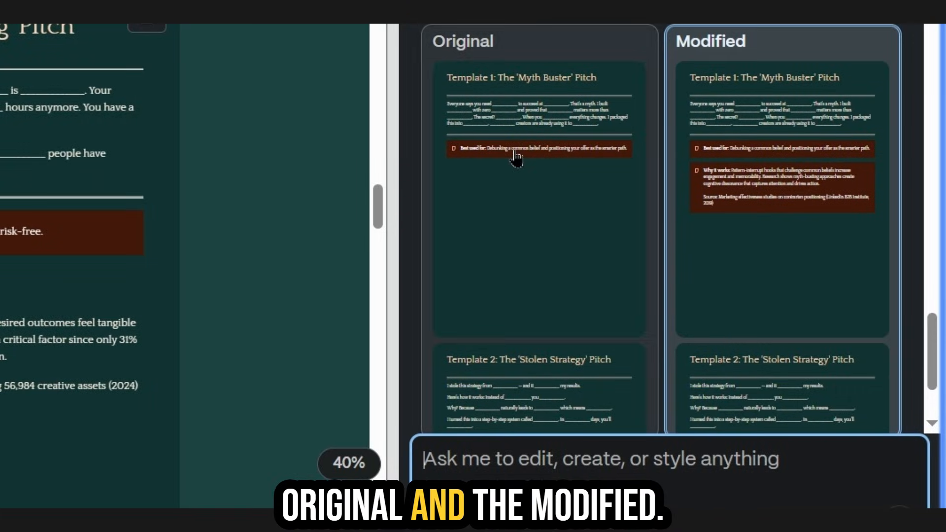
mouse_move(773, 205)
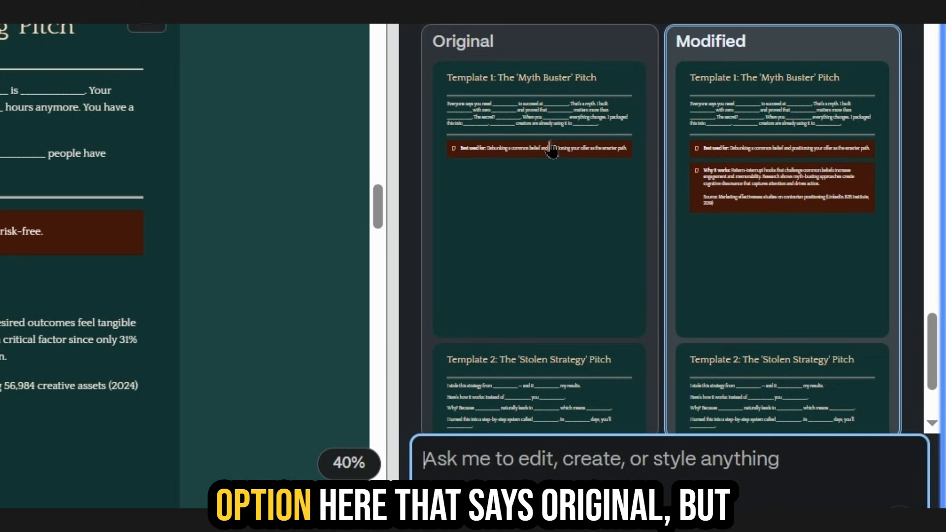
mouse_move(796, 254)
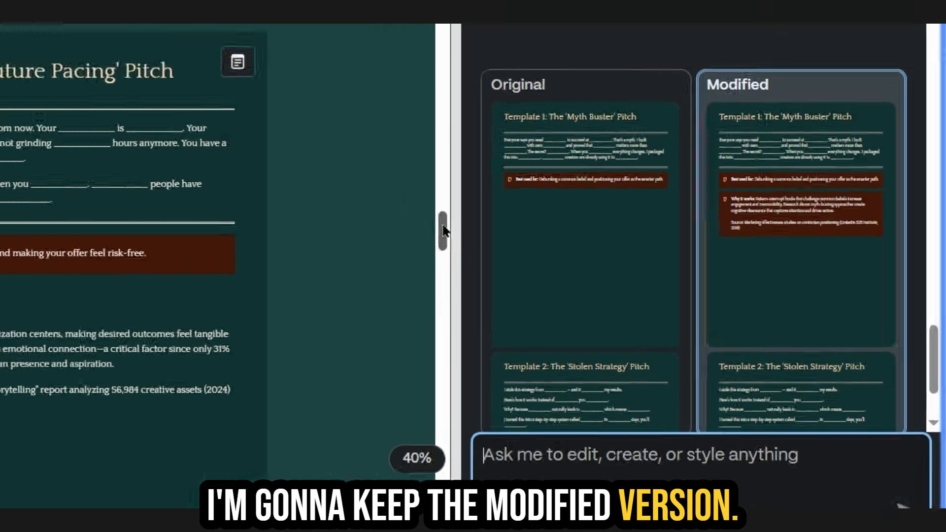
drag(380, 204, 636, 315)
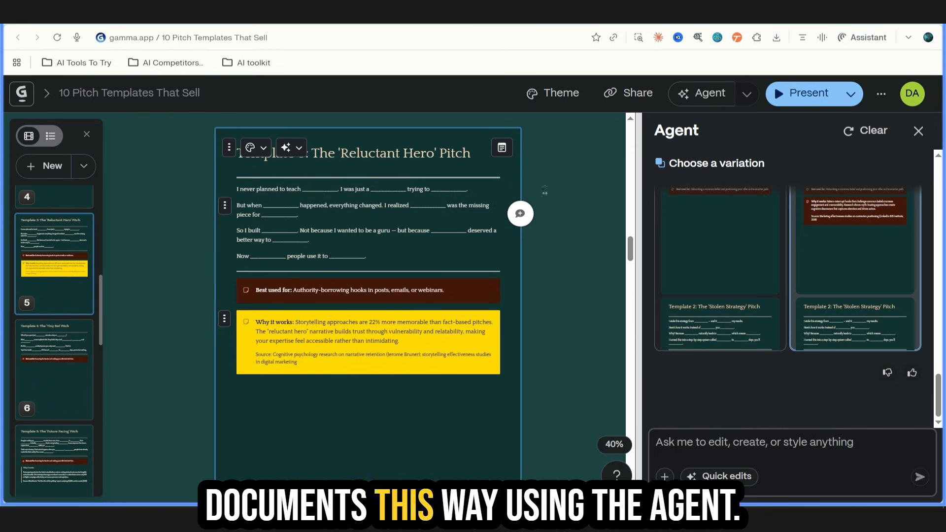
Step: Examine the Agent's upload and quick edit options and the AI editing prompts for the title card
click(700, 443)
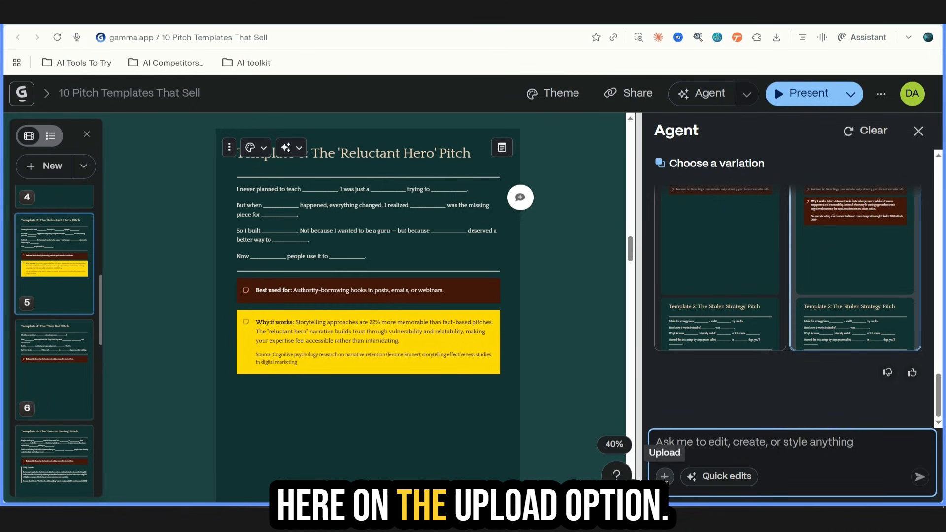
click(713, 481)
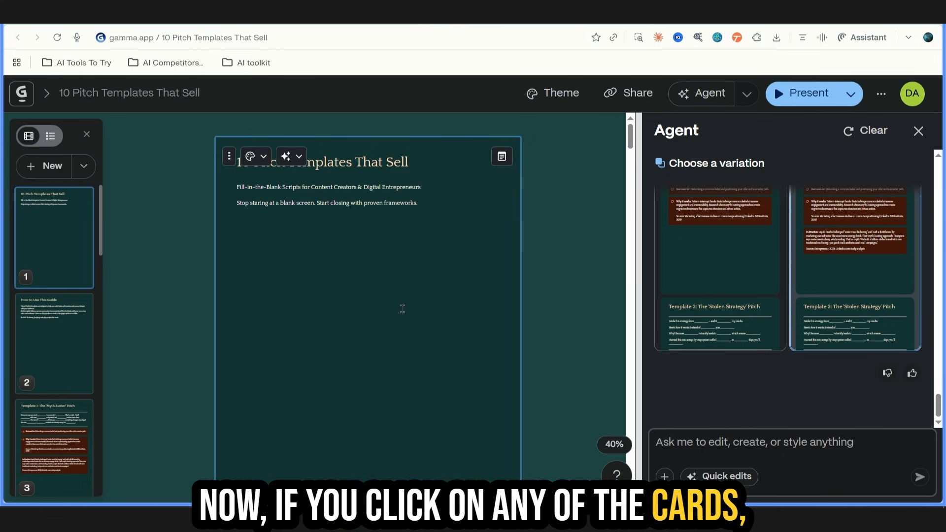
click(300, 158)
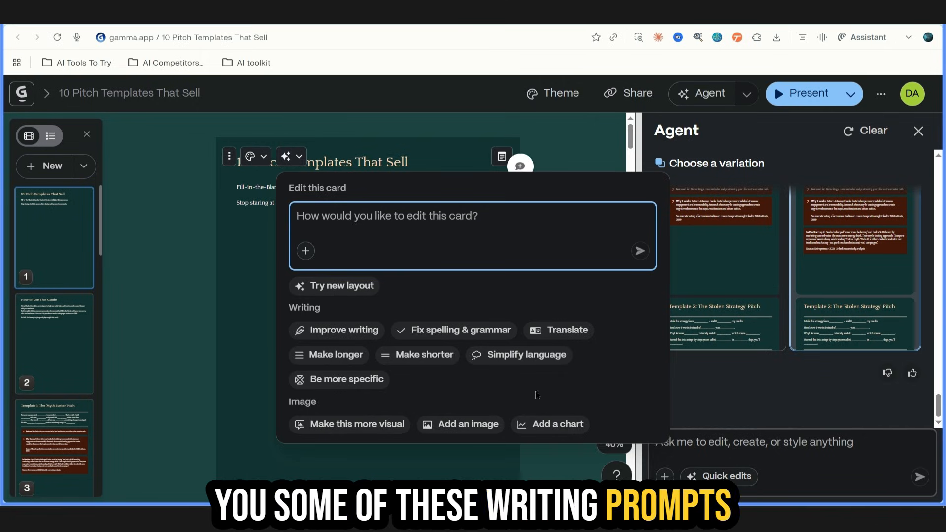
Step: Try the top accent image layout on the title card and restyle it with the accent image along the card's left side
click(250, 156)
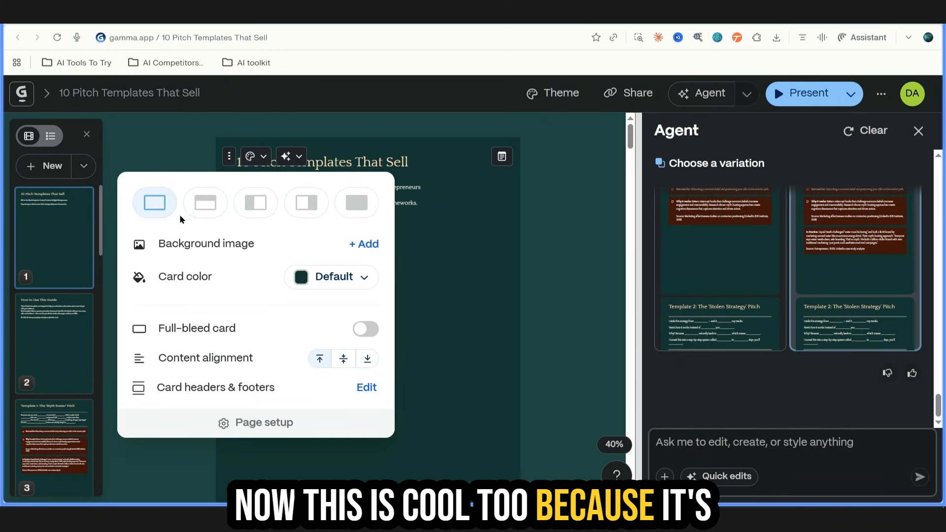
click(212, 203)
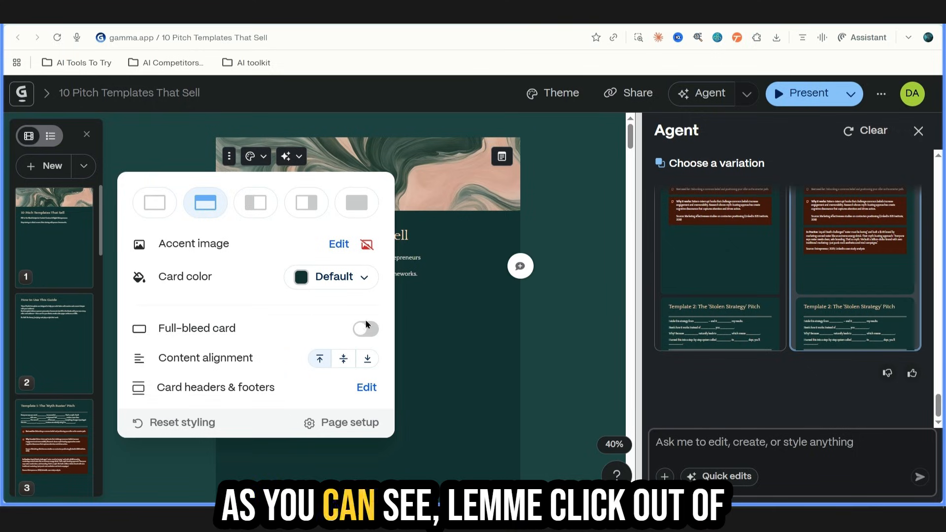
click(443, 394)
text(.)
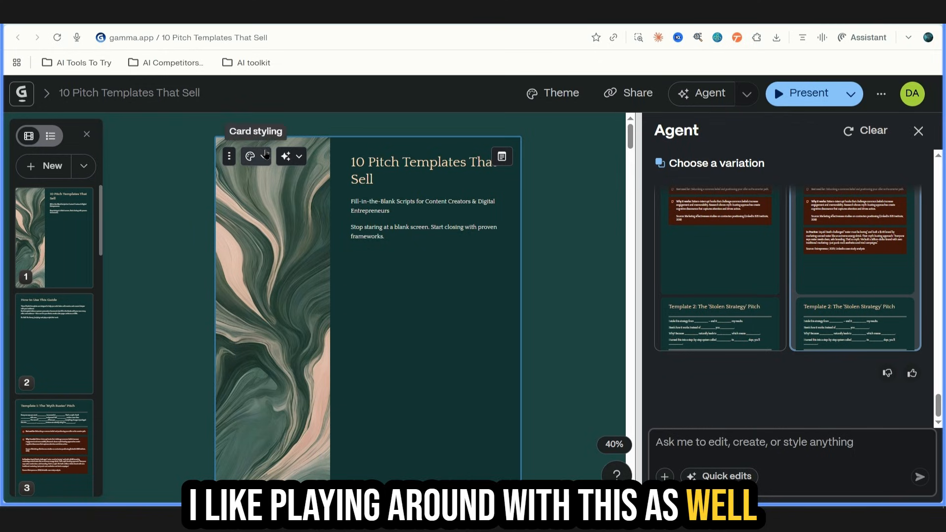
click(265, 154)
click(467, 285)
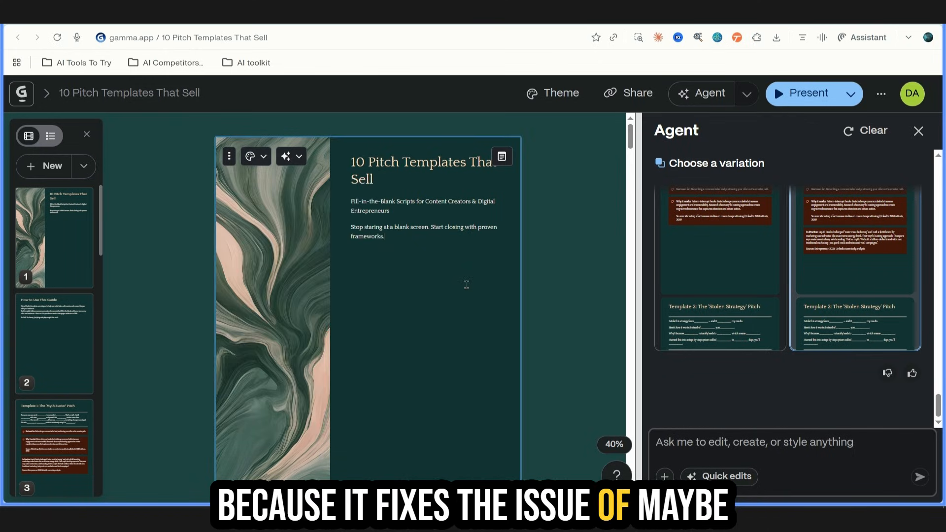
Step: Try the accent image along the title card's right side, switch to the full background layout, and remove the image
click(256, 158)
click(306, 203)
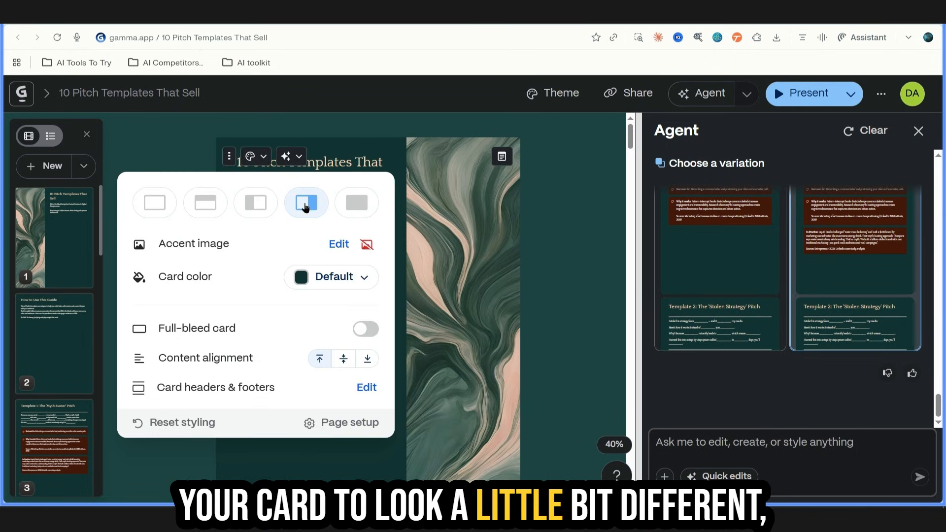
click(359, 203)
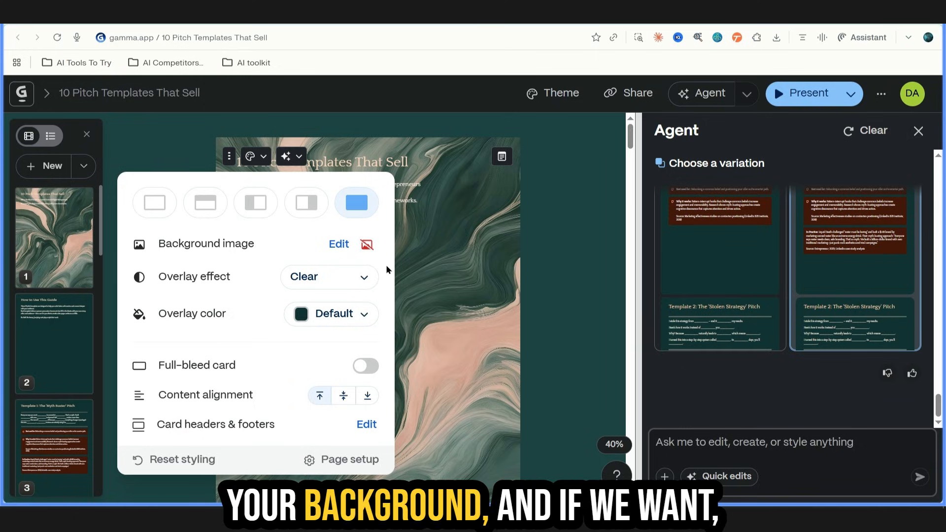
click(367, 246)
Step: Add an AI background image with the prompt "A realistic photo of a cat with a Mohawk, texture: grain, glair, handheld camera photography, hyper realism, candid, HD"
click(369, 246)
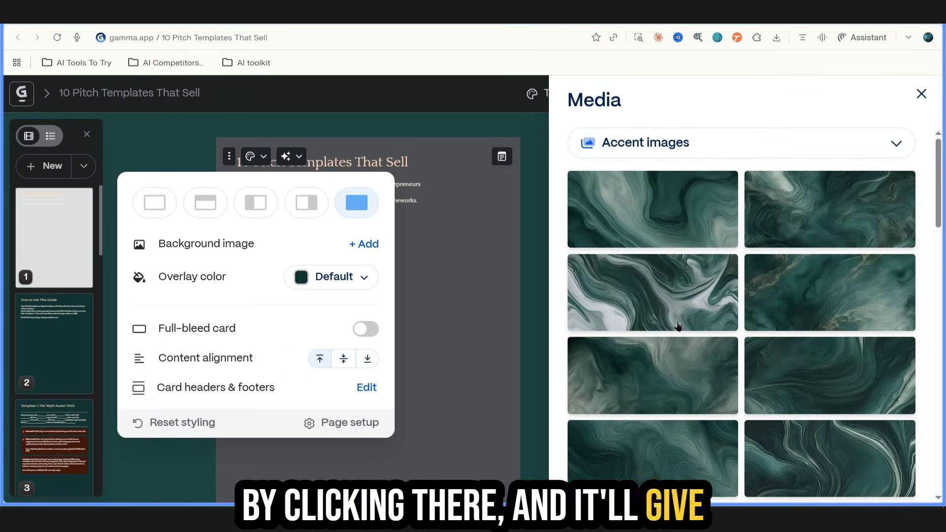
scroll(904, 221, down, 2)
scroll(902, 197, up, 2)
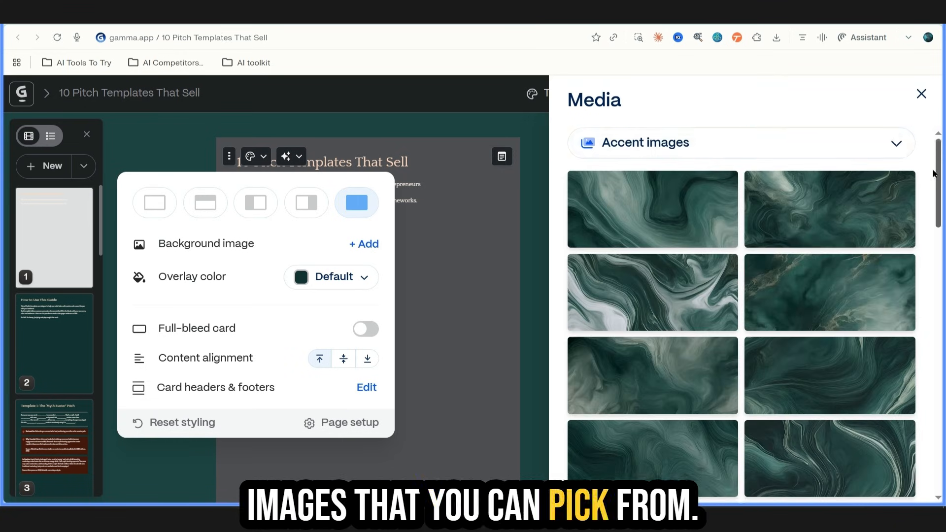
click(893, 143)
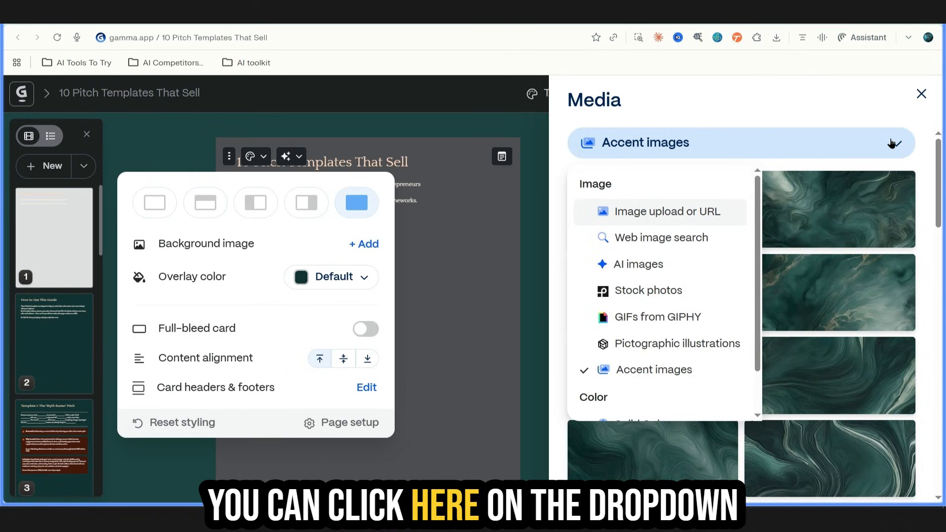
click(671, 266)
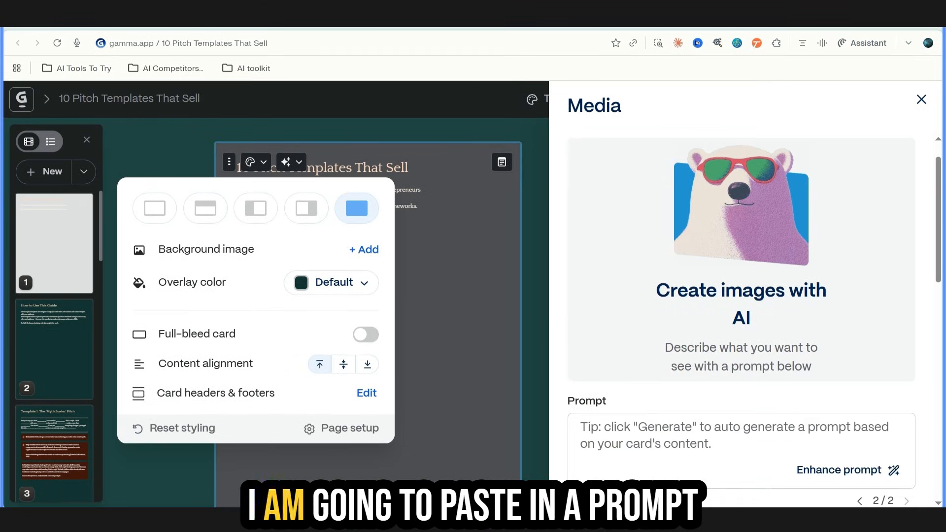
click(623, 444)
text(A realistic photo of a cat with a Mohawk, texture: grain, glair, handheld camera photography, hyper realism, candid, HD)
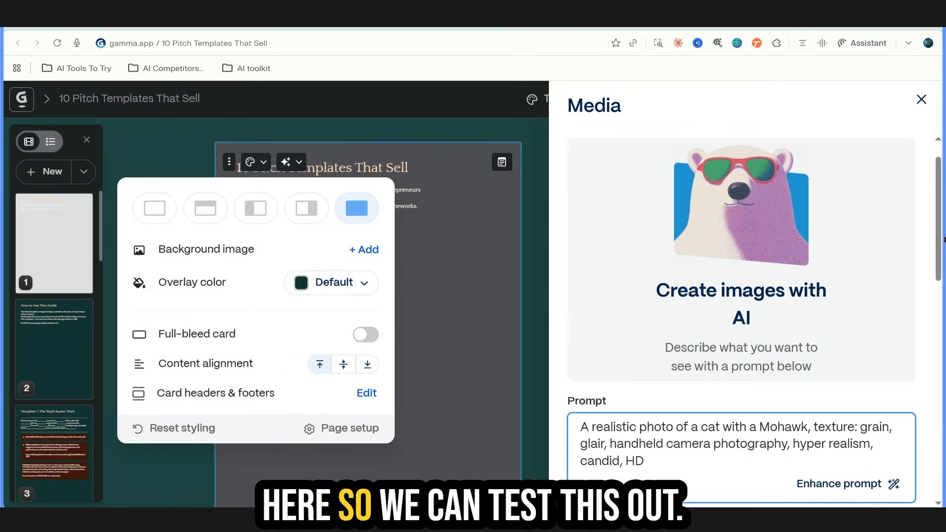
Step: Choose the Photo art style for the AI image and keep the image count at 3
scroll(941, 266, down, 2)
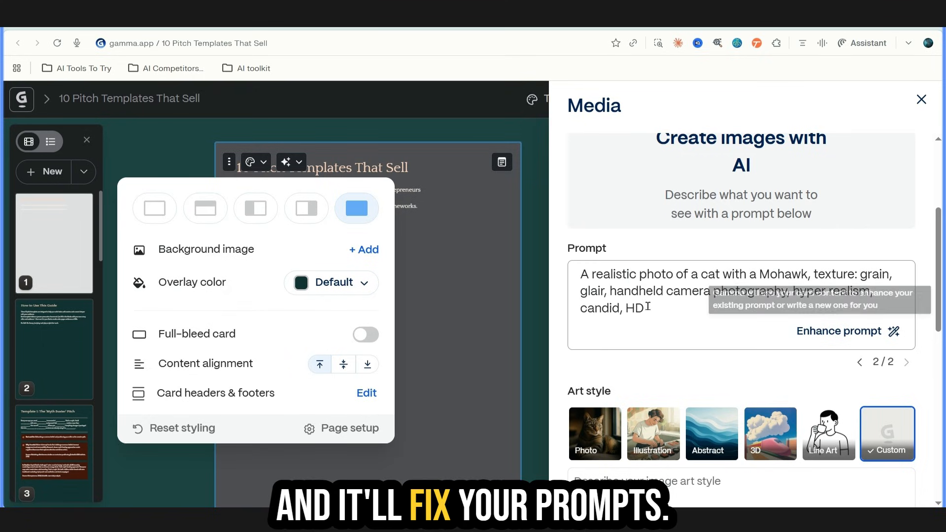
scroll(940, 250, down, 5)
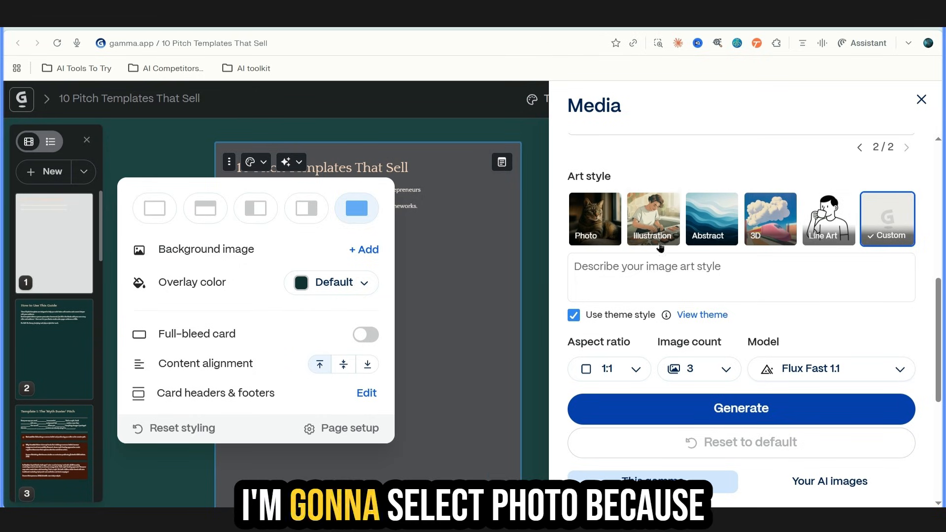
click(595, 221)
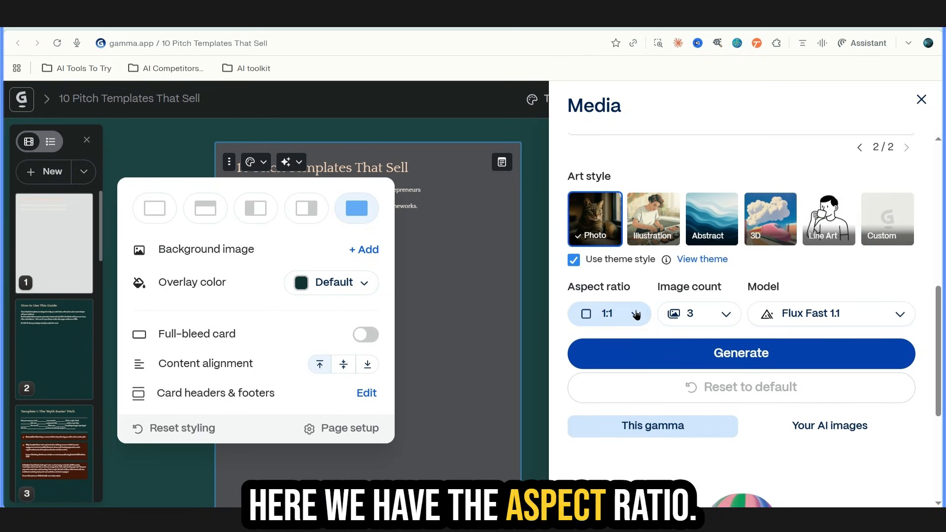
click(723, 316)
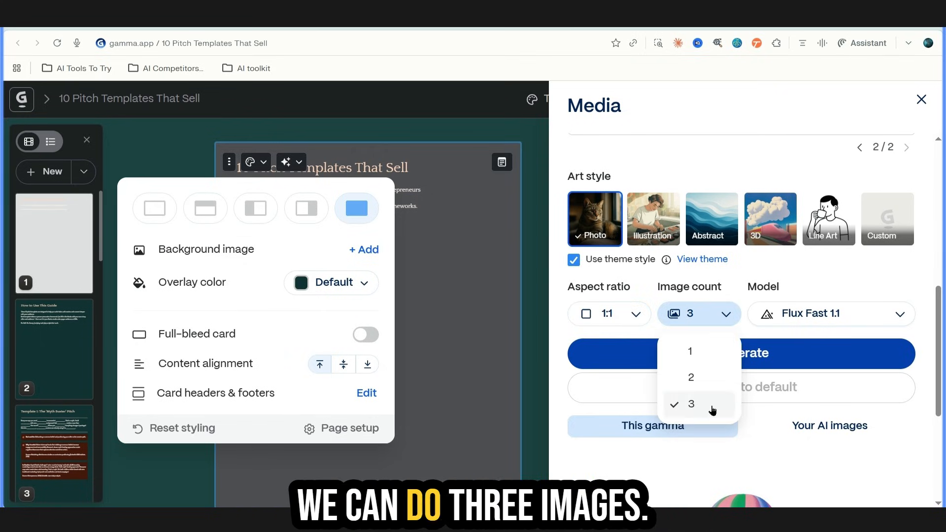
Step: Browse the available image models, pick Nano Banana Pro, and generate the cat images
click(794, 321)
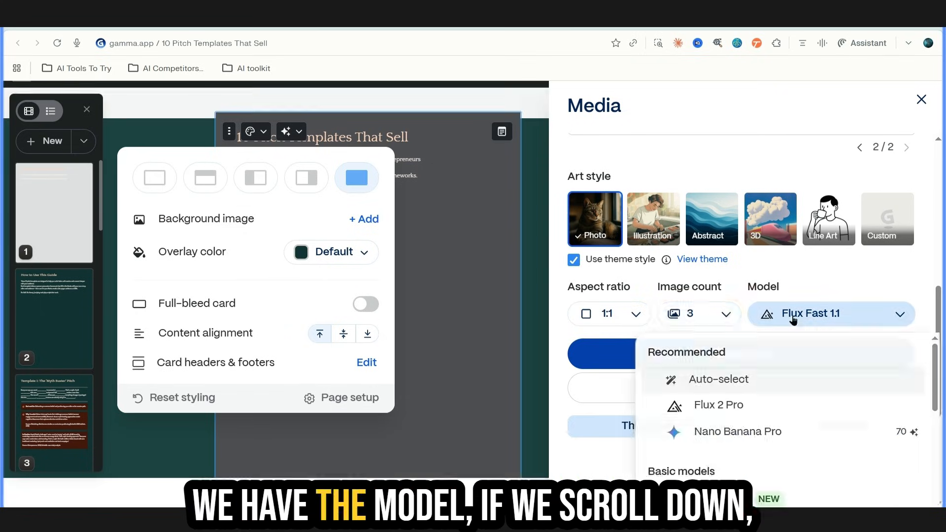
scroll(788, 419, down, 3)
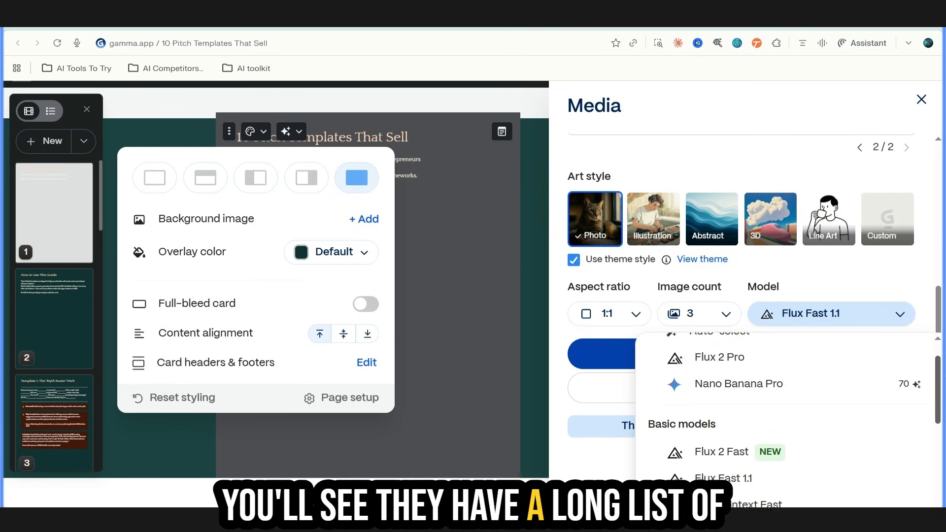
scroll(788, 419, down, 5)
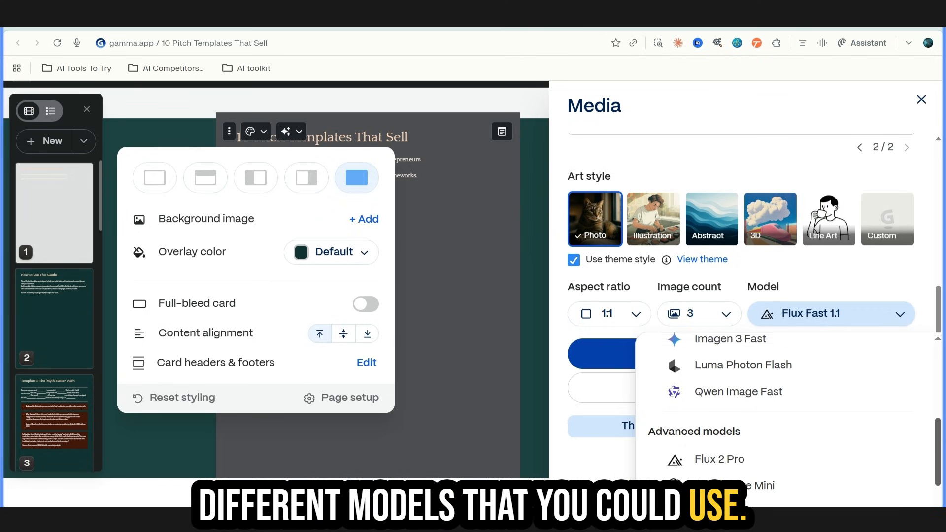
scroll(788, 419, down, 4)
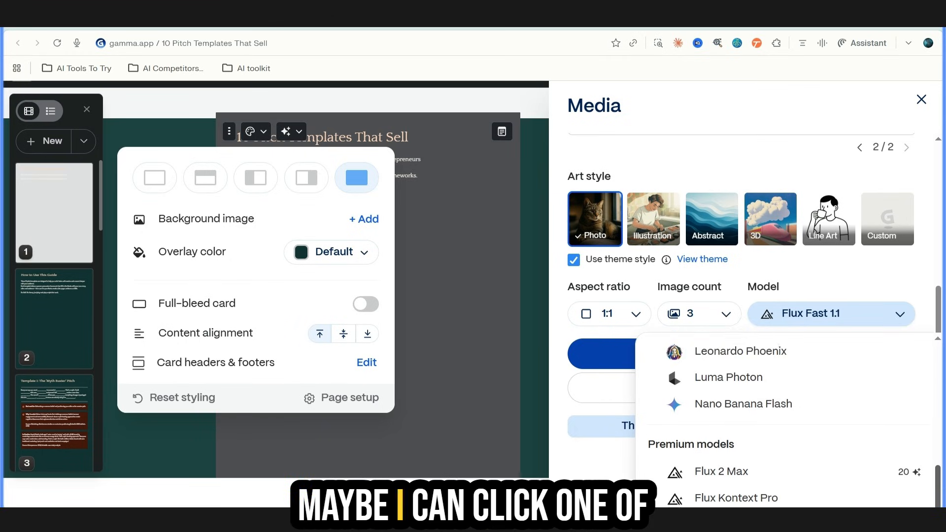
scroll(789, 419, down, 4)
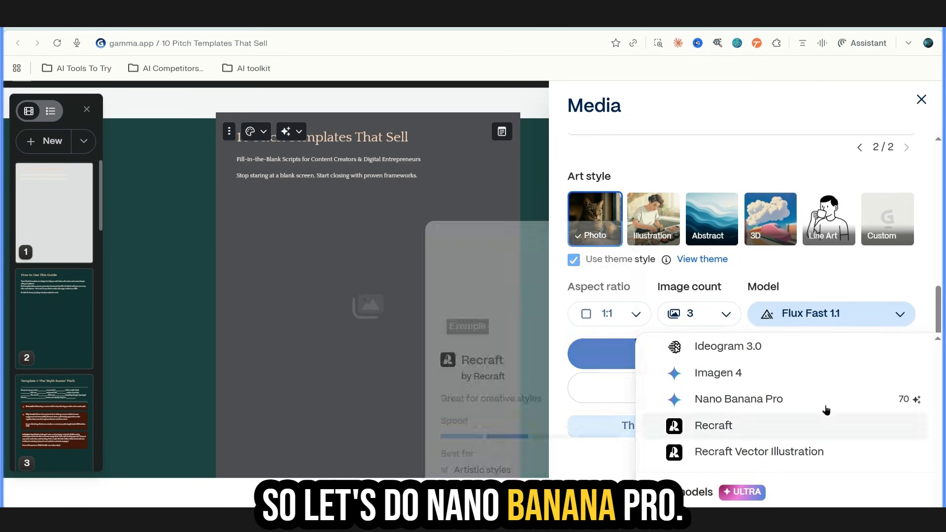
click(821, 400)
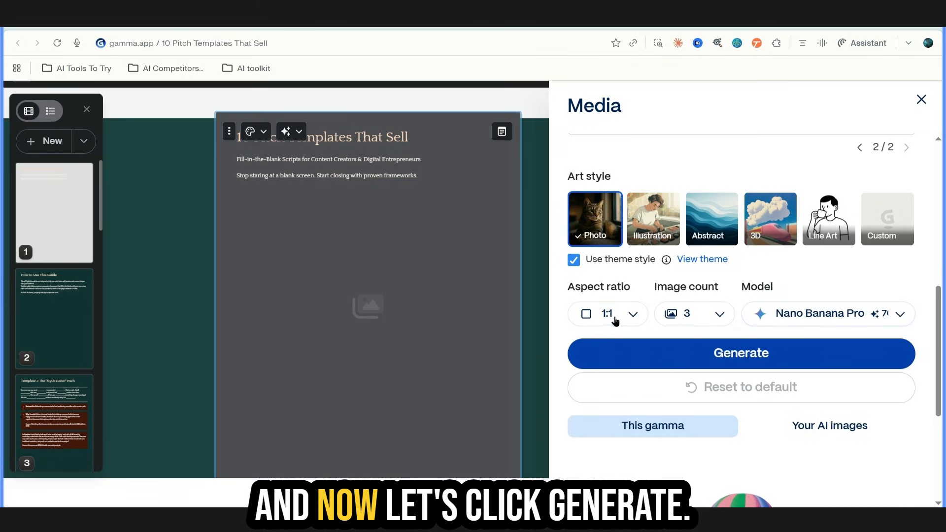
click(756, 353)
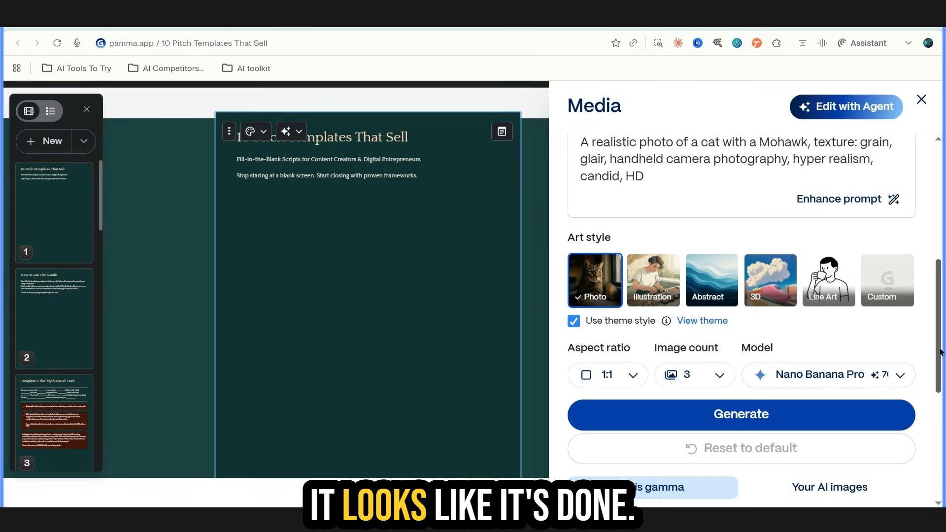
Step: Compare the generated cat images on the title card and apply the one with the green-mohawk cat beside the bookcase
scroll(939, 293, up, 6)
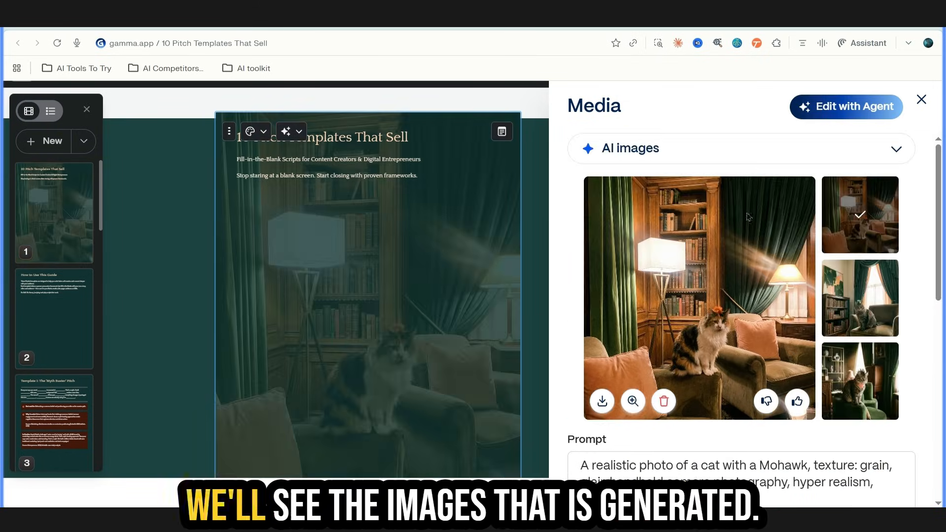
click(863, 306)
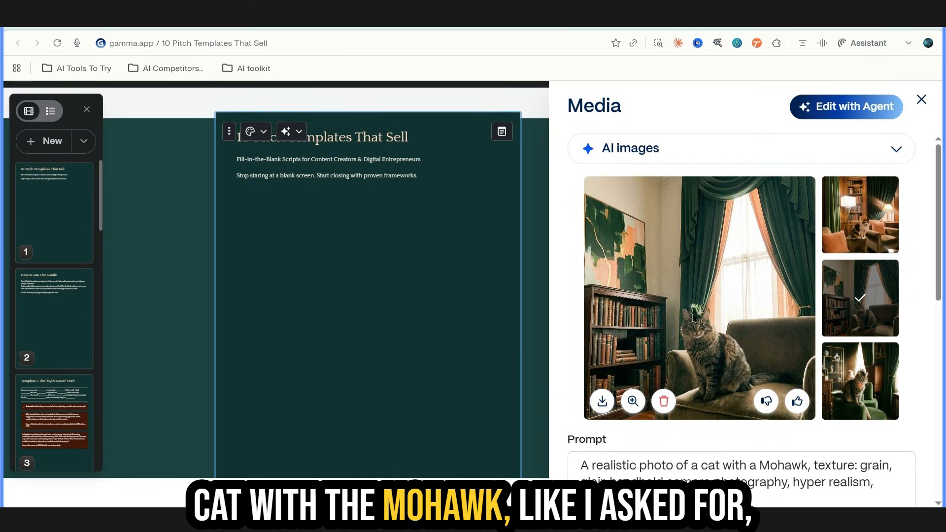
click(867, 373)
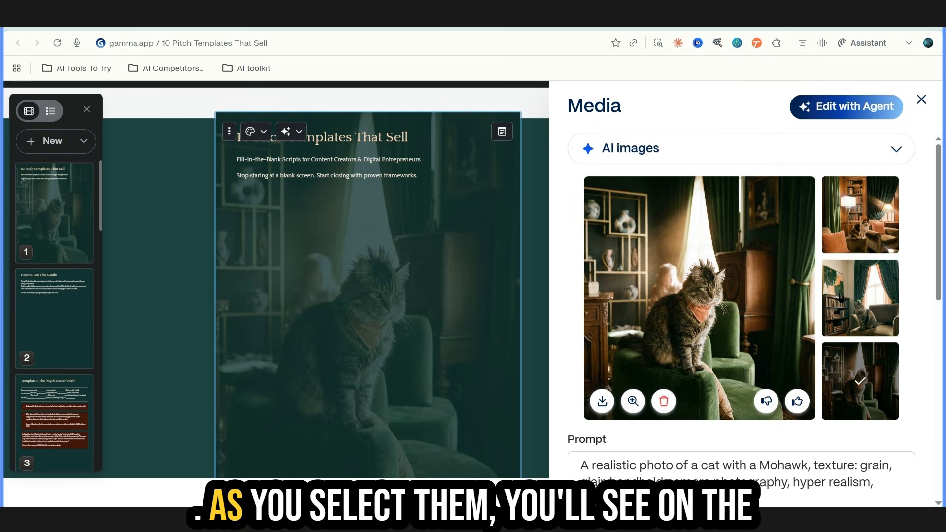
click(840, 298)
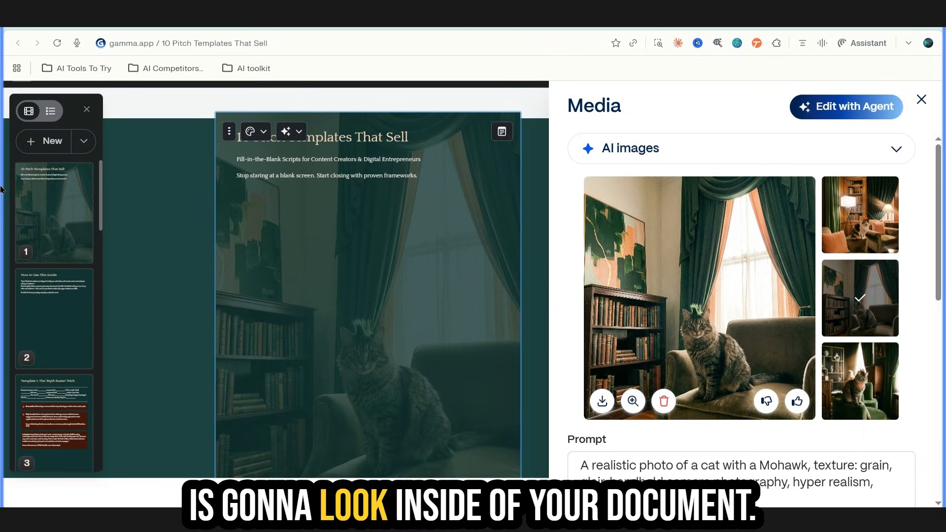
click(340, 289)
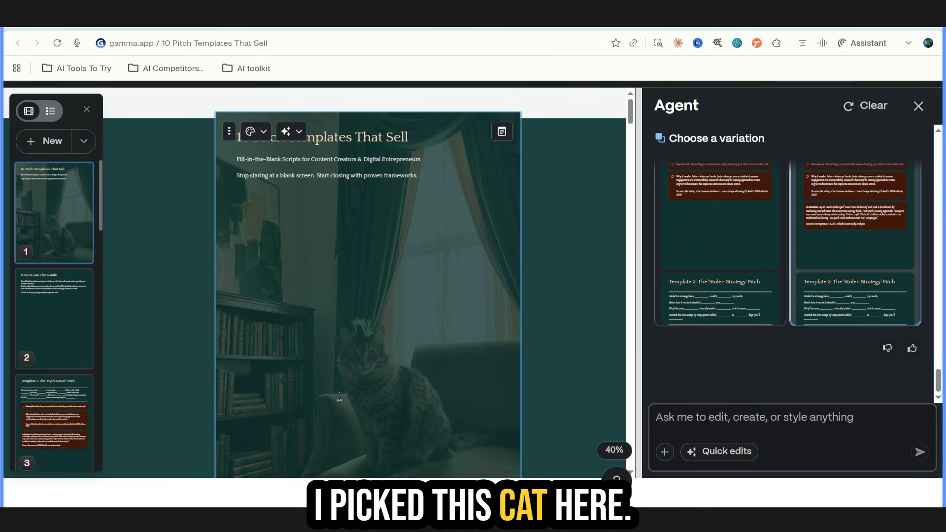
Step: Try the top accent image and no-layout options on the title card, and place the cat image along its left side
click(265, 133)
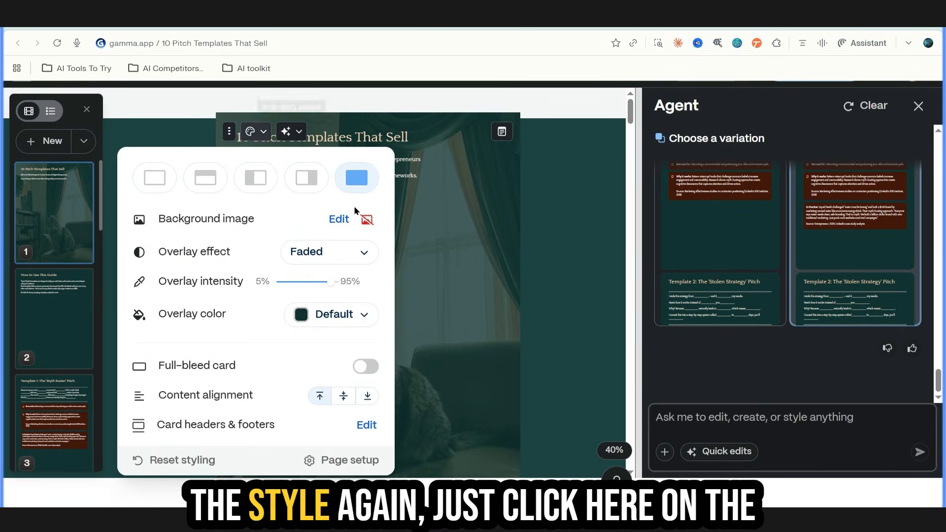
click(207, 178)
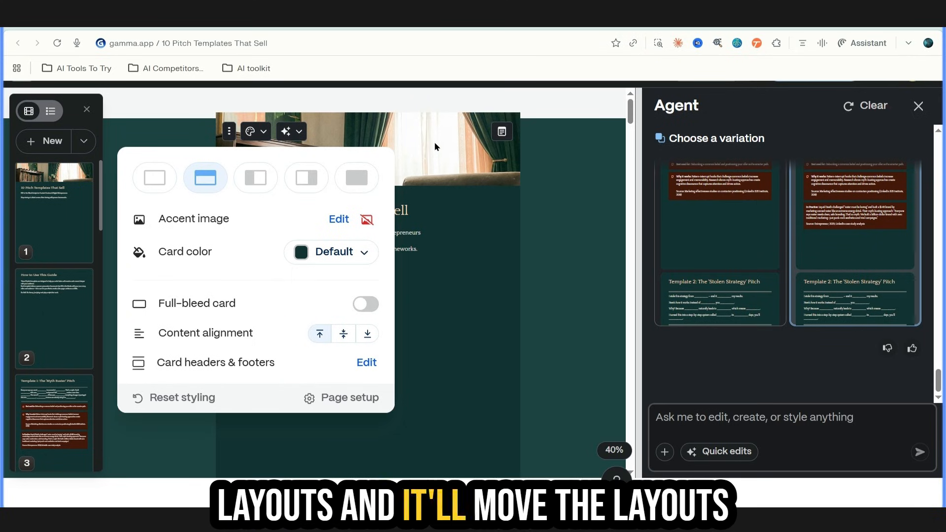
click(154, 177)
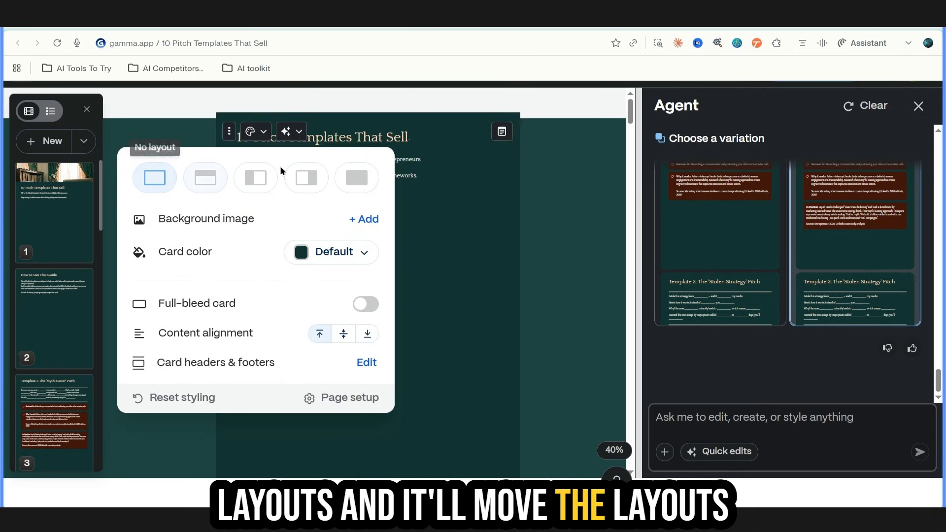
click(260, 187)
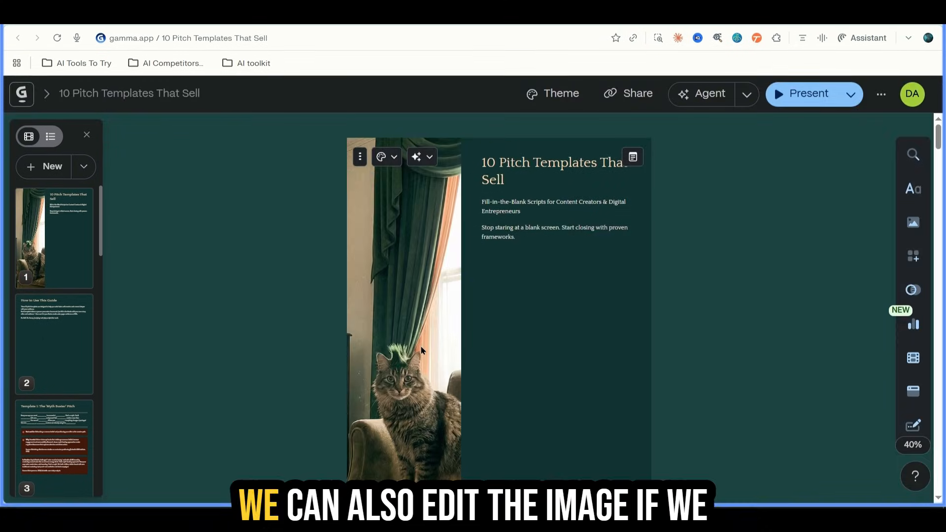
click(407, 306)
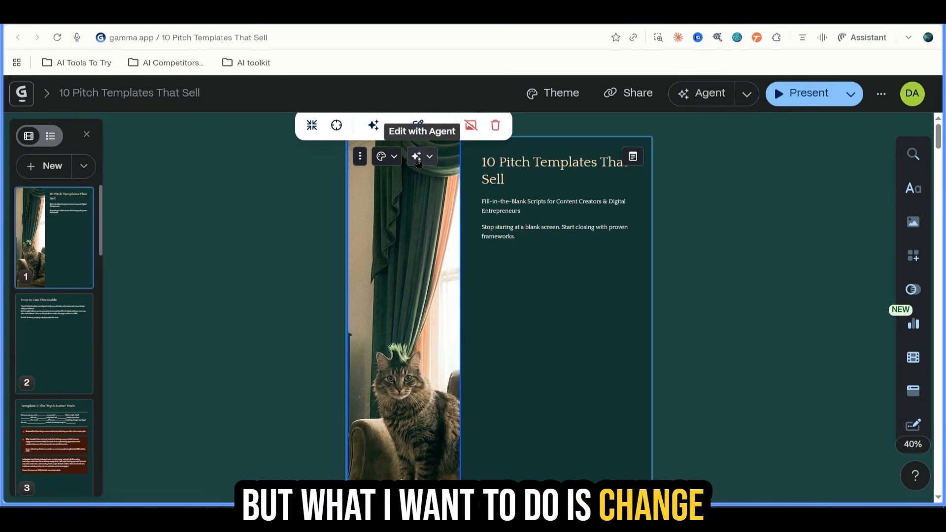
Step: Change the document's page size to Default (Fluid) in the page setup and check the card previews
click(383, 156)
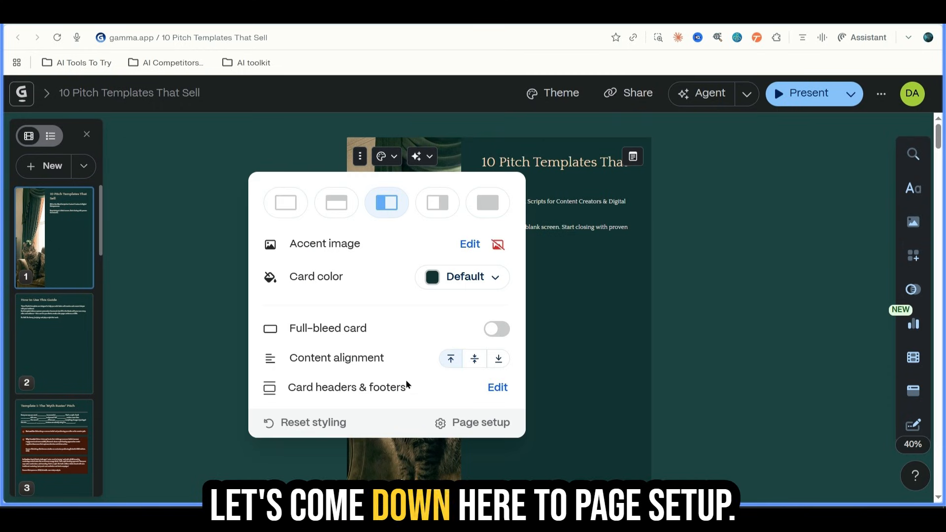
click(476, 423)
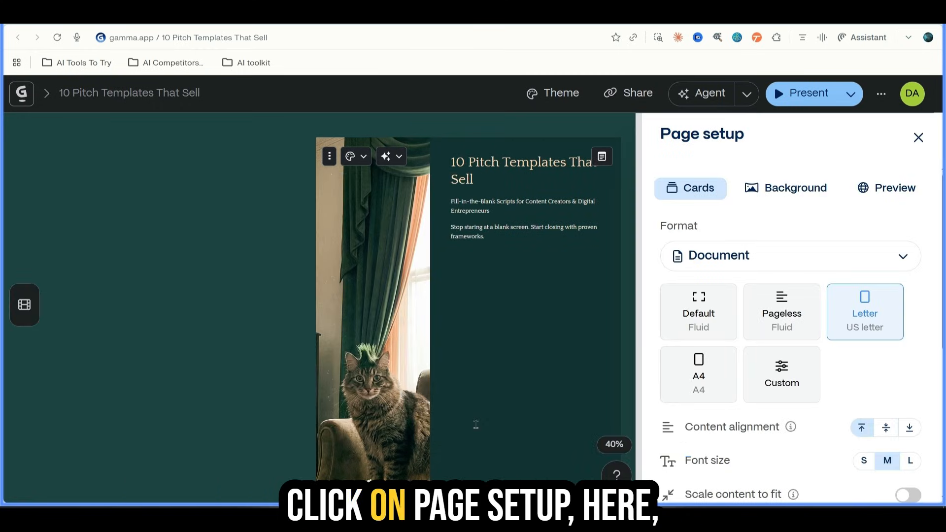
click(721, 257)
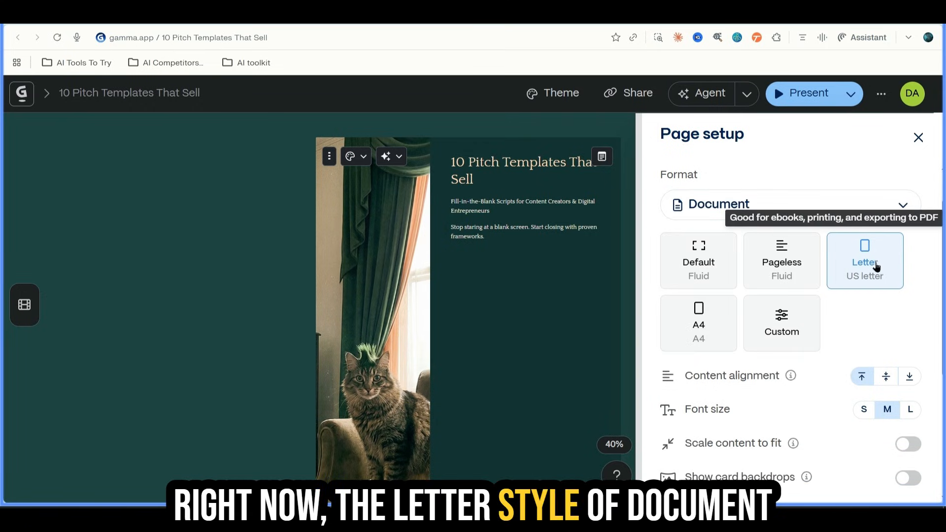
click(717, 266)
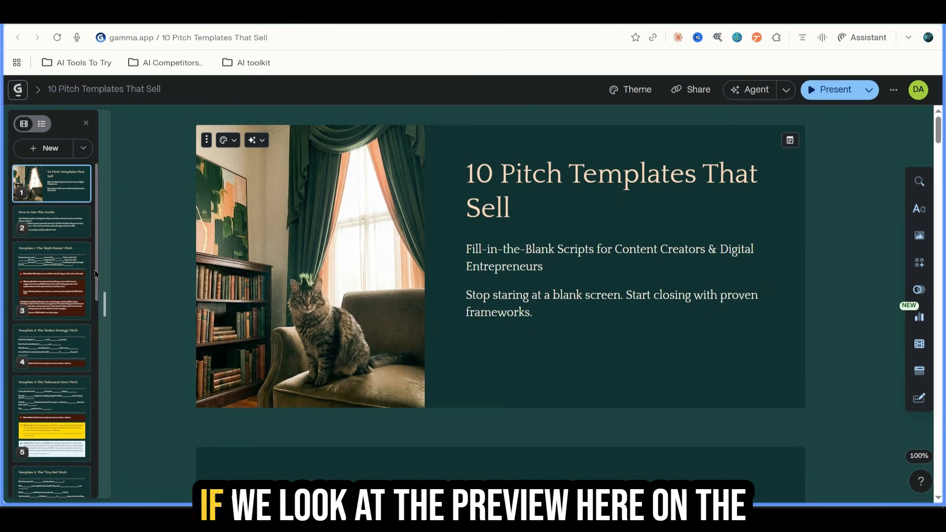
drag(97, 271, 100, 454)
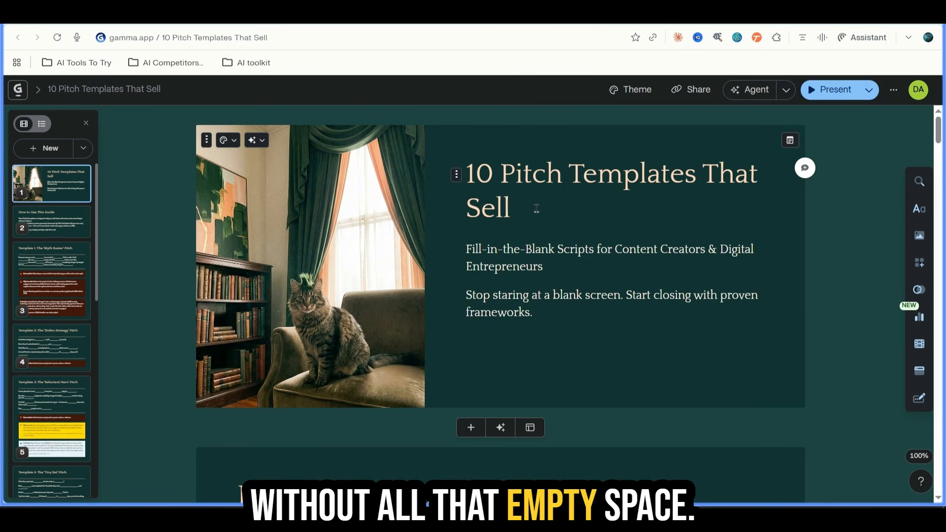
Step: Export all cards of the 10 Pitch Templates That Sell document as a PDF
click(893, 89)
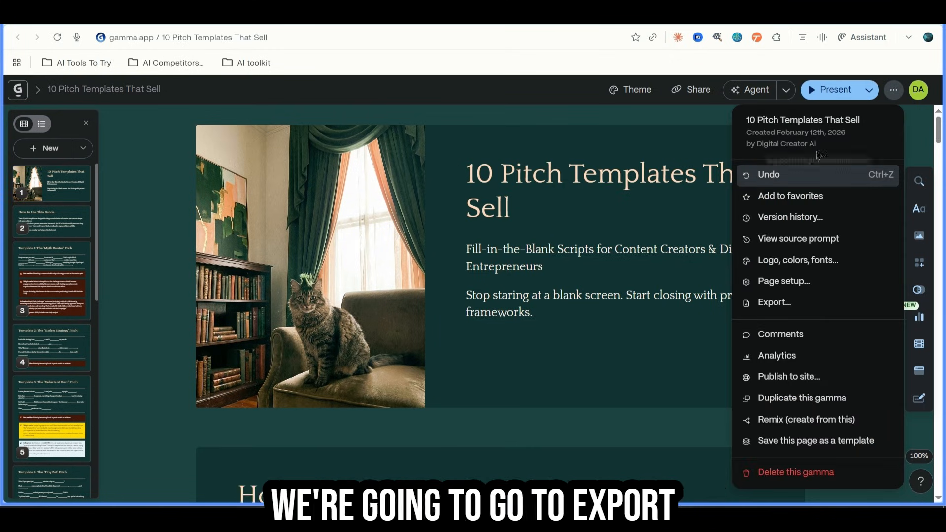
click(786, 302)
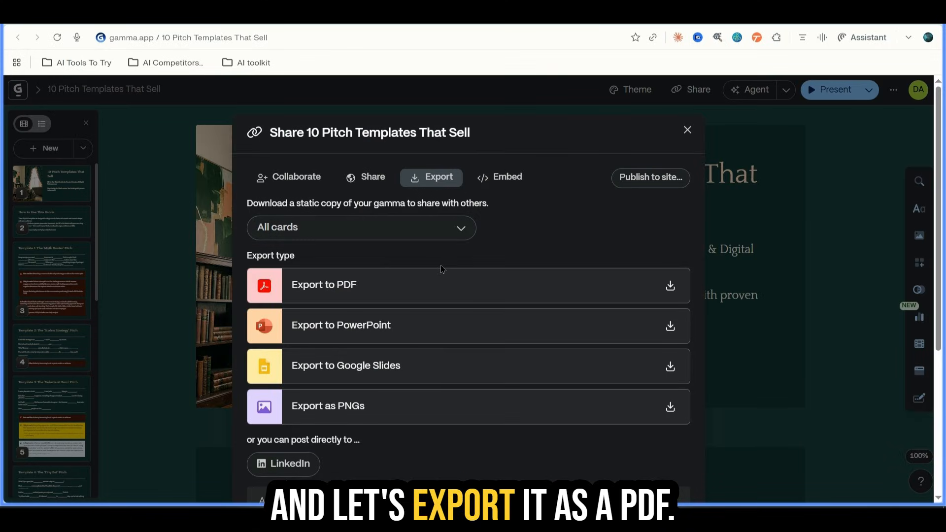
click(443, 289)
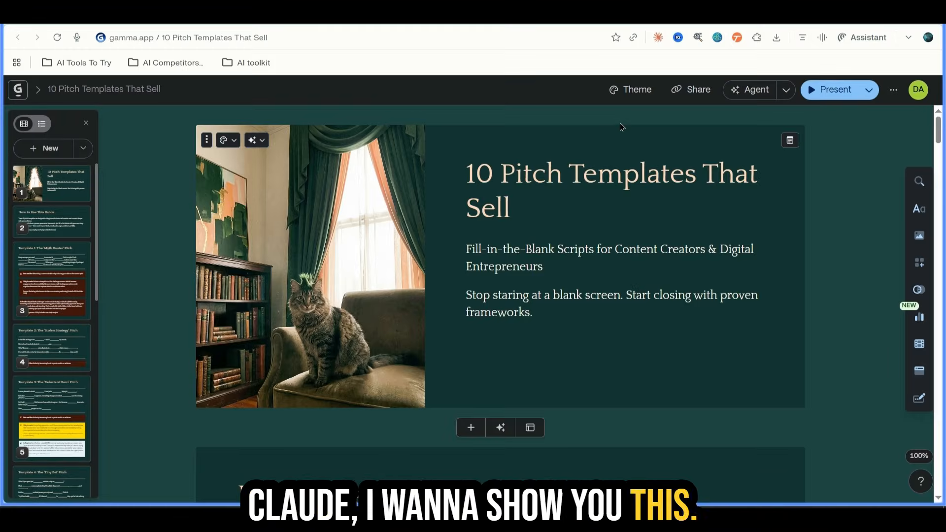
Step: Copy the themeId of the document's selected Lux theme for API use
click(625, 92)
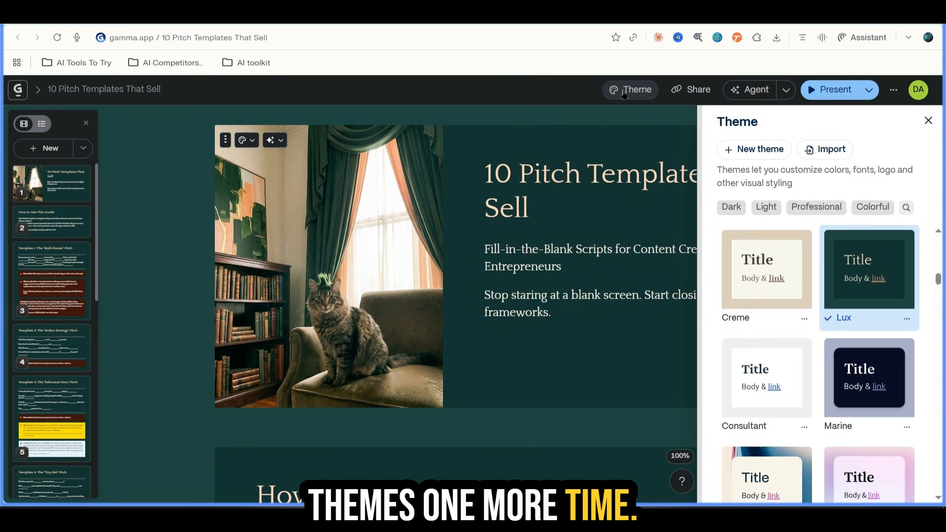
mouse_move(883, 300)
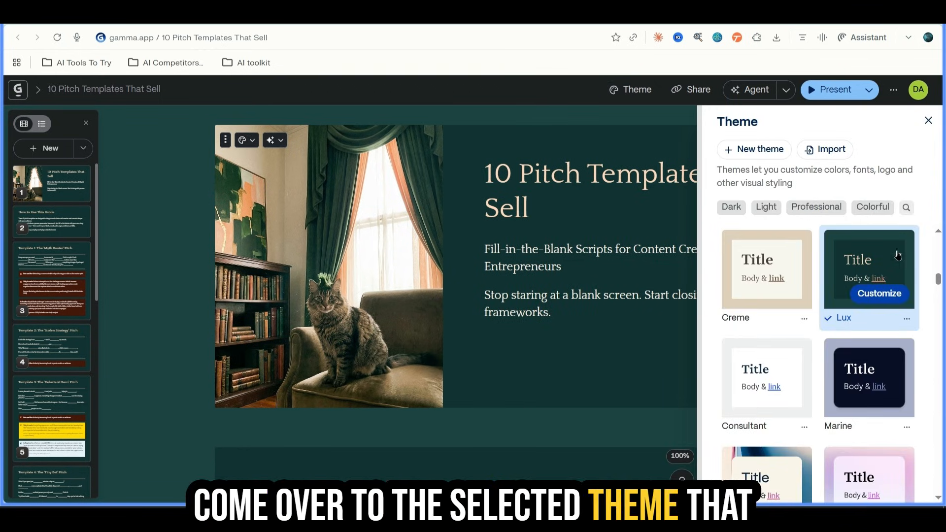
click(907, 320)
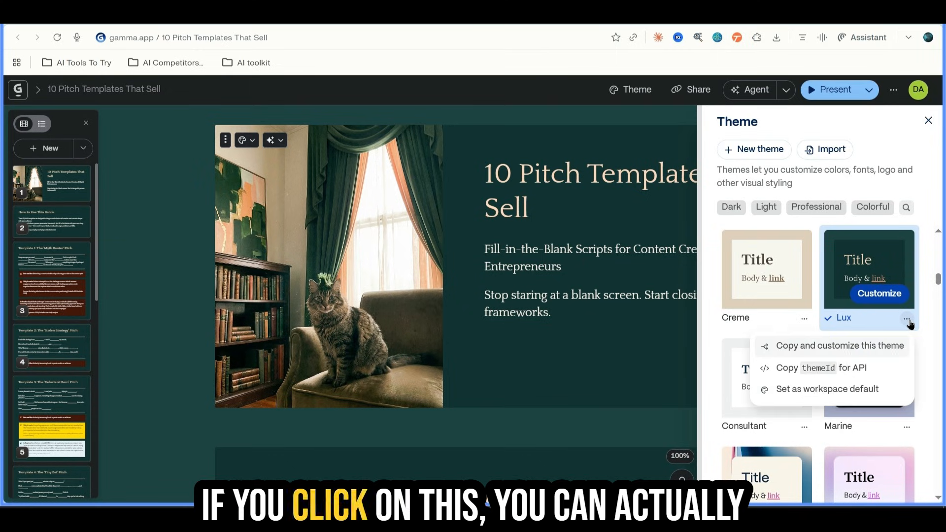
click(865, 375)
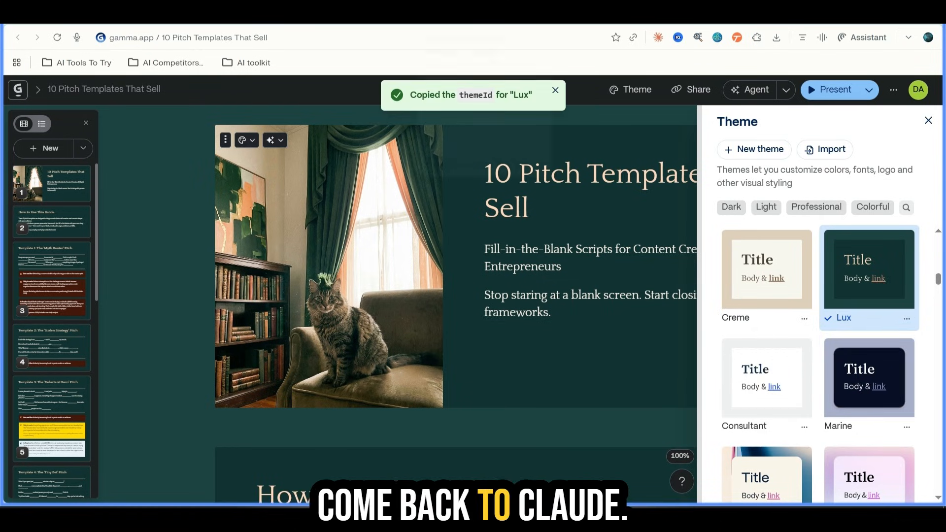
Step: Switch to Claude and send the prompt "generate a simple landing page to capture emails for this lead magnet using the same theme: lux"
click(450, 18)
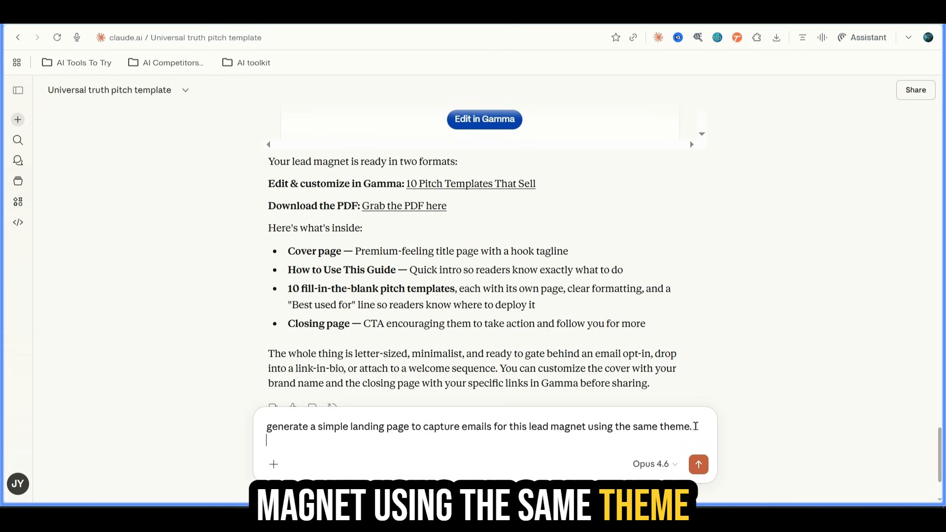
key(BackSpace)
text(: lux)
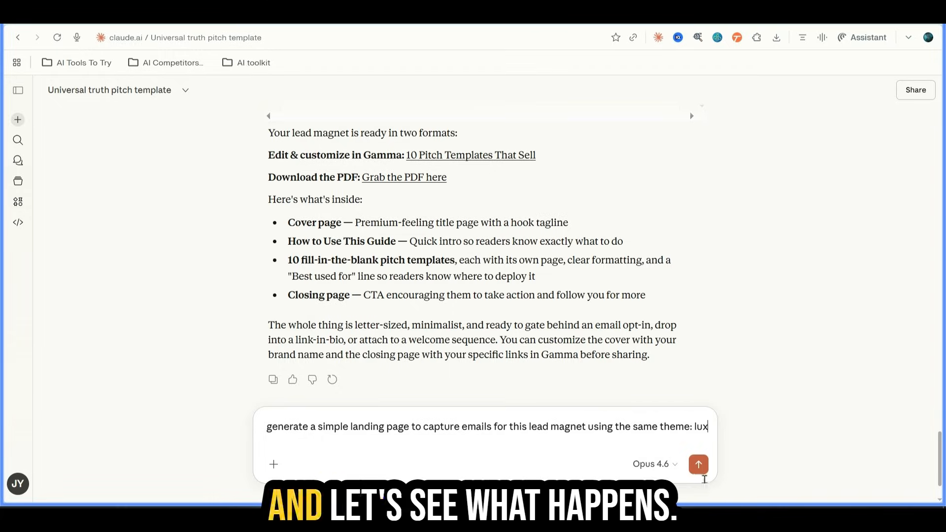
click(698, 465)
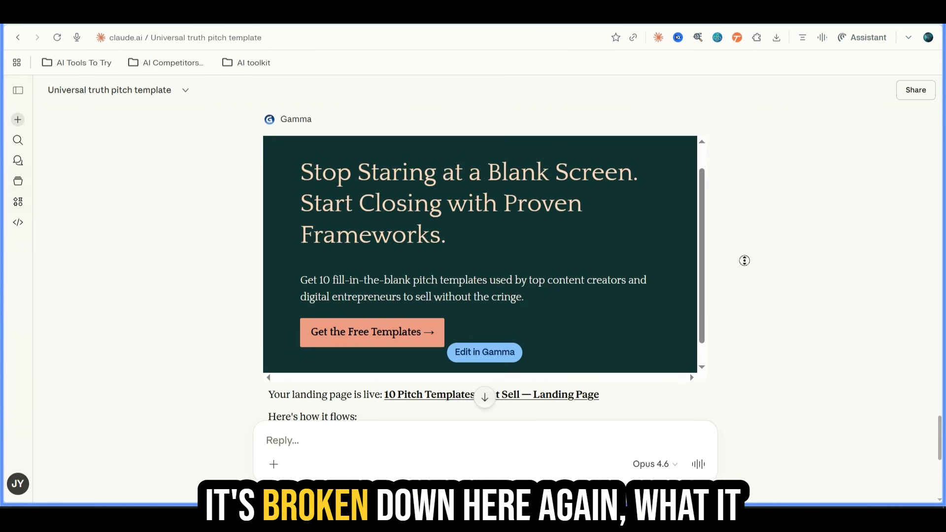
Step: Review Claude's outline of the landing page sections and open the generated page for editing in Gamma
scroll(744, 271, down, 4)
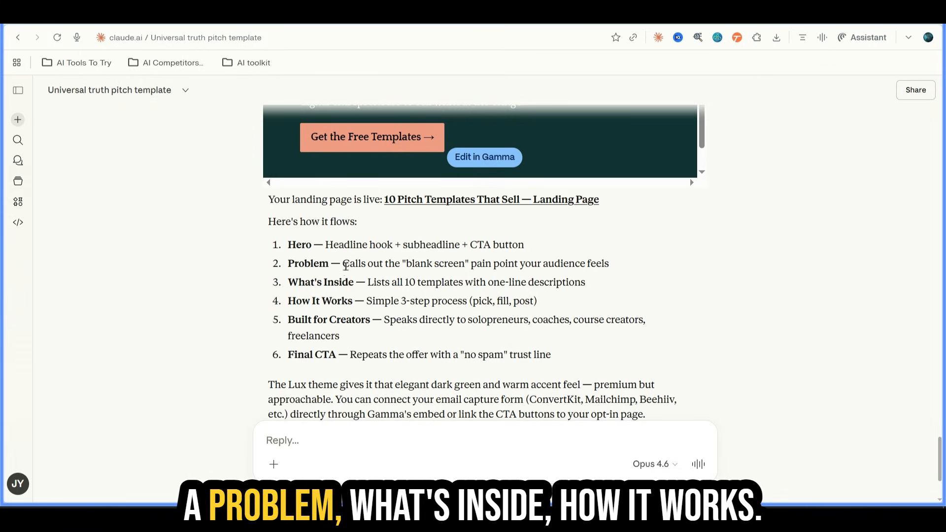
scroll(473, 351, up, 4)
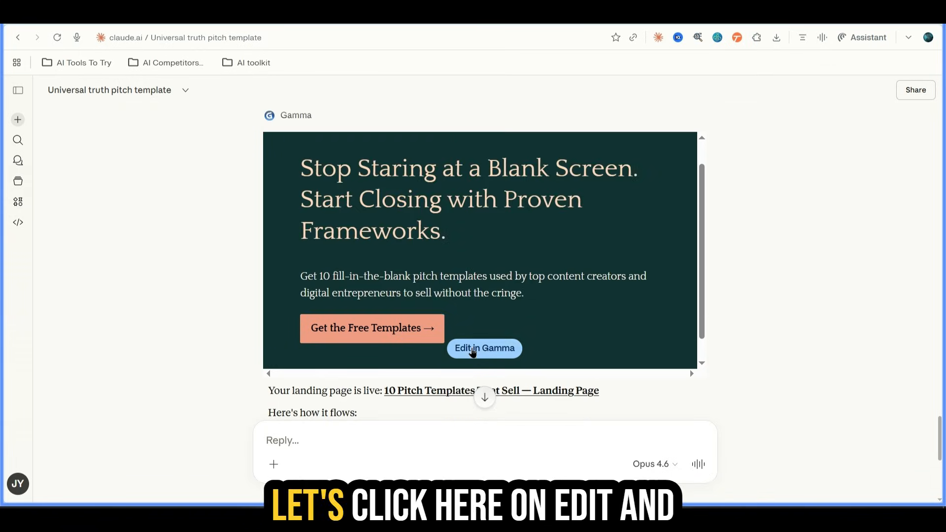
click(470, 351)
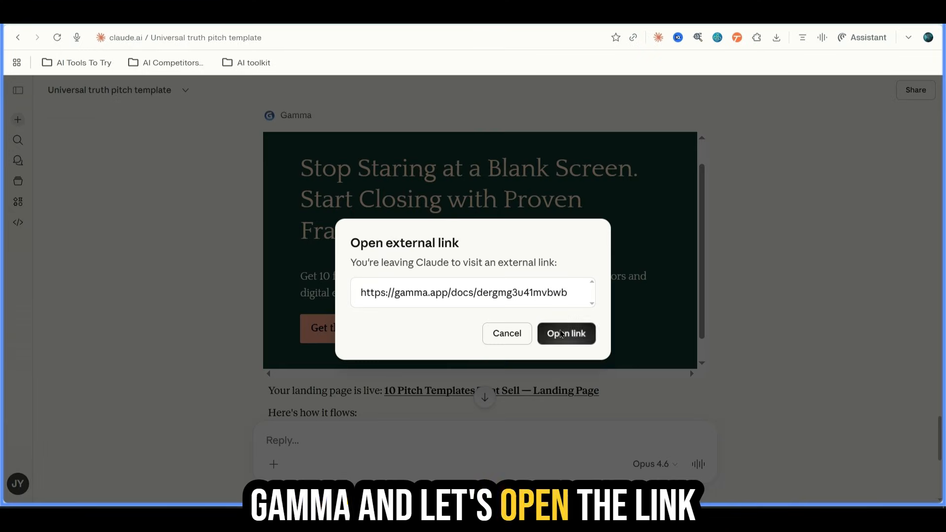
click(560, 333)
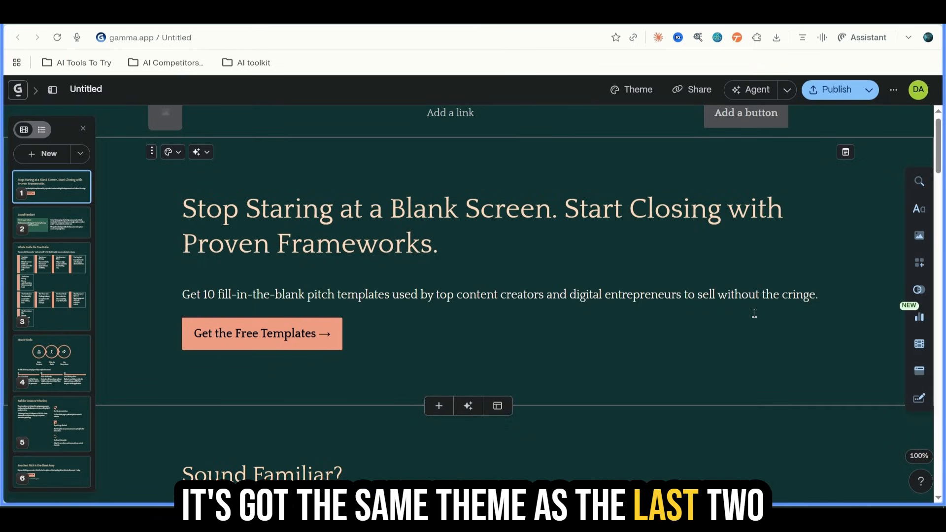
Step: Check the publishing options for the landing page and open a preview of the current page
click(416, 195)
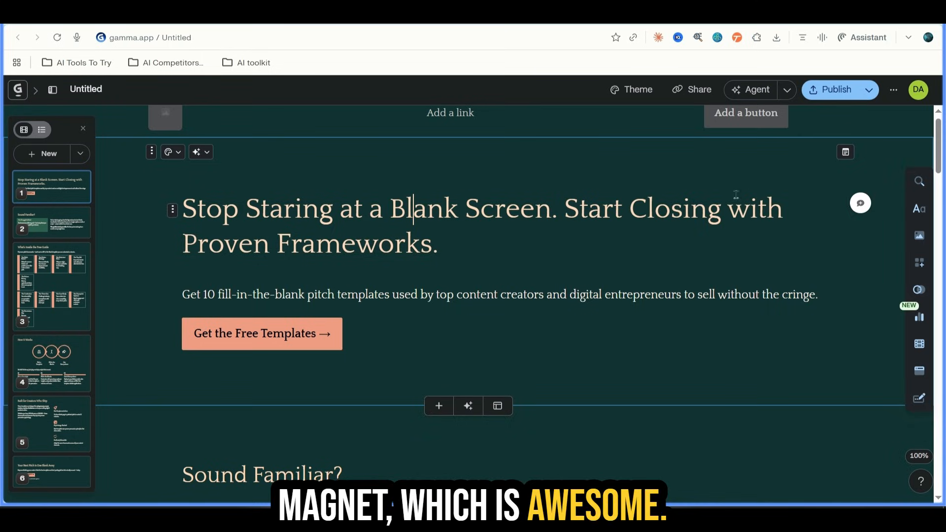
click(870, 91)
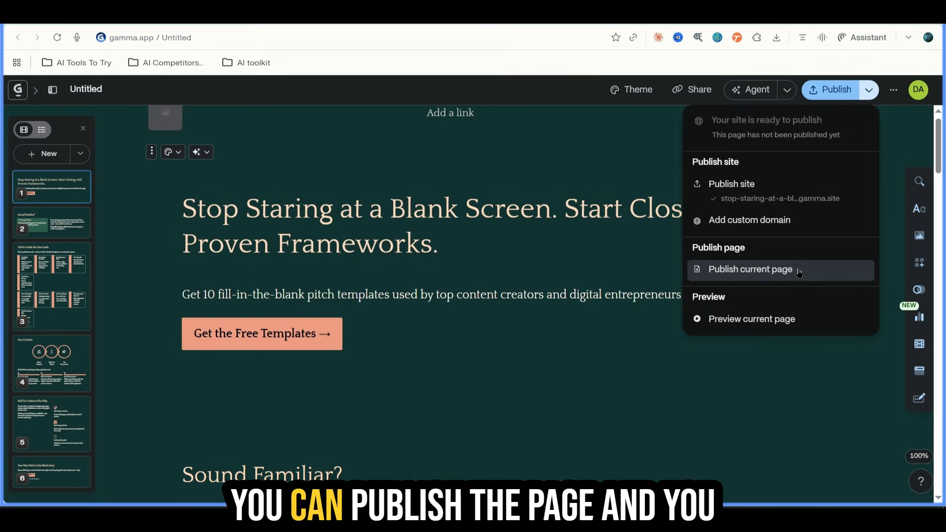
click(774, 323)
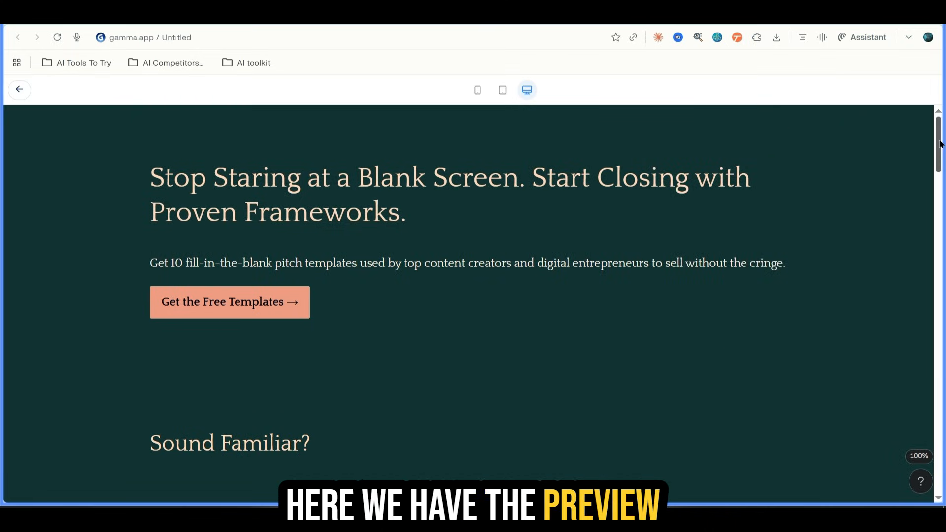
Step: Examine the previewed landing page from the hero through the Sound Familiar? and What's Inside the Free Guide sections
scroll(940, 144, down, 4)
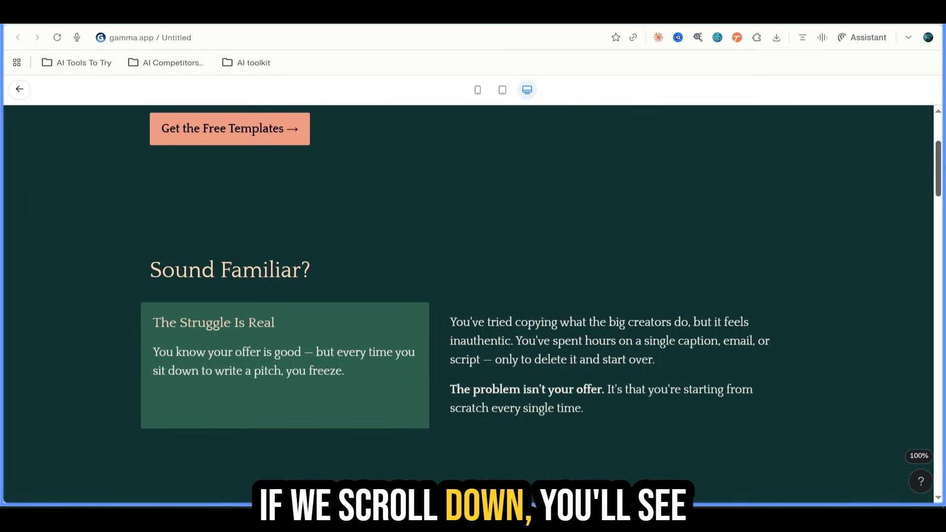
scroll(941, 187, down, 2)
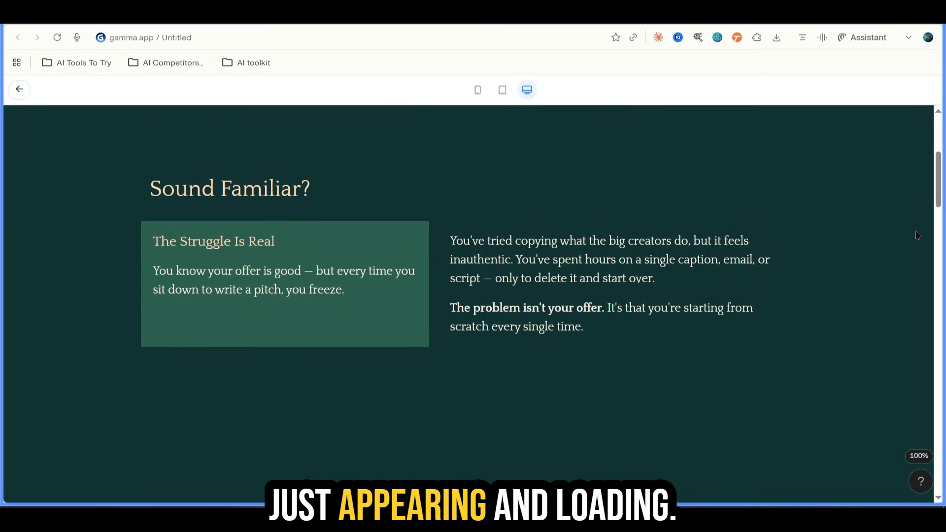
scroll(939, 184, down, 6)
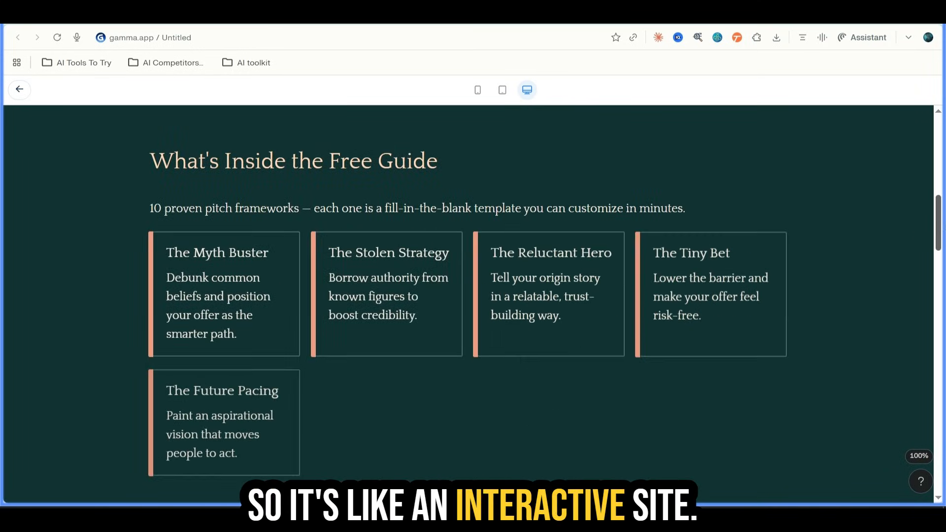
scroll(937, 178, down, 3)
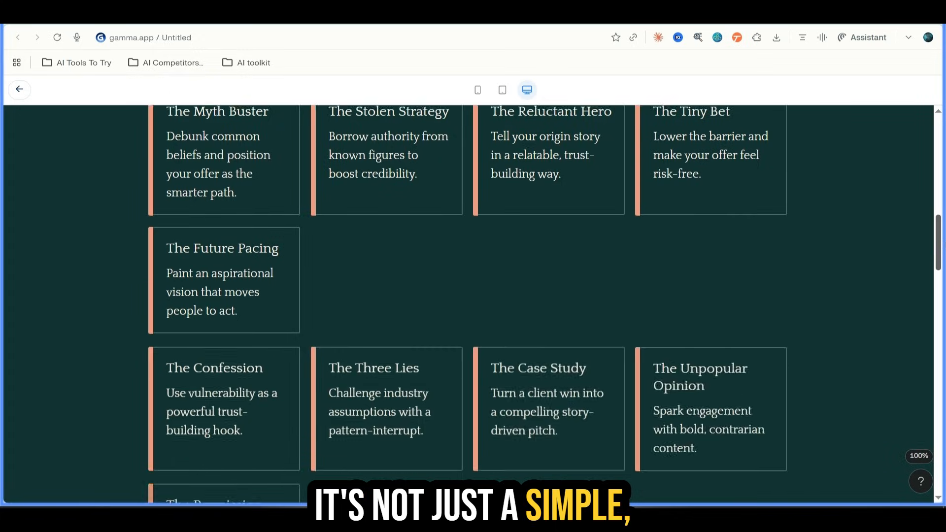
scroll(936, 178, up, 8)
scroll(935, 179, up, 4)
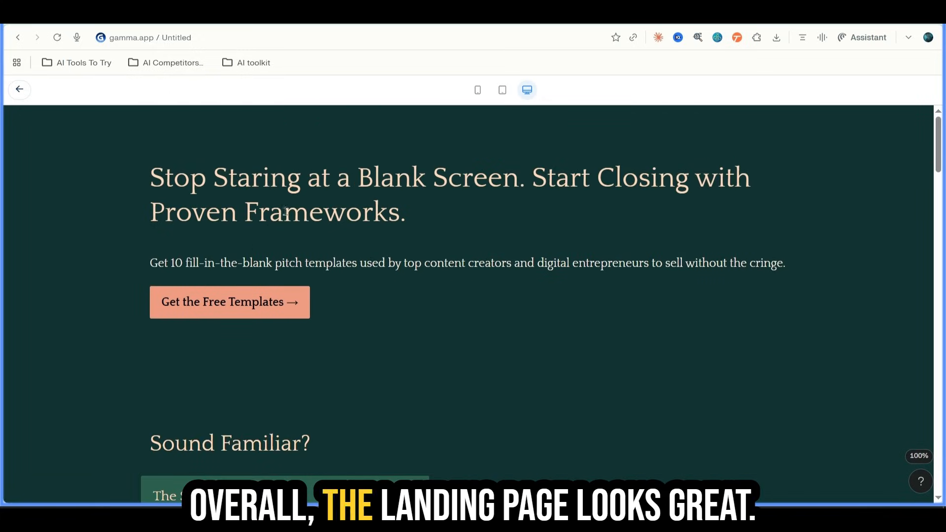
scroll(939, 157, down, 5)
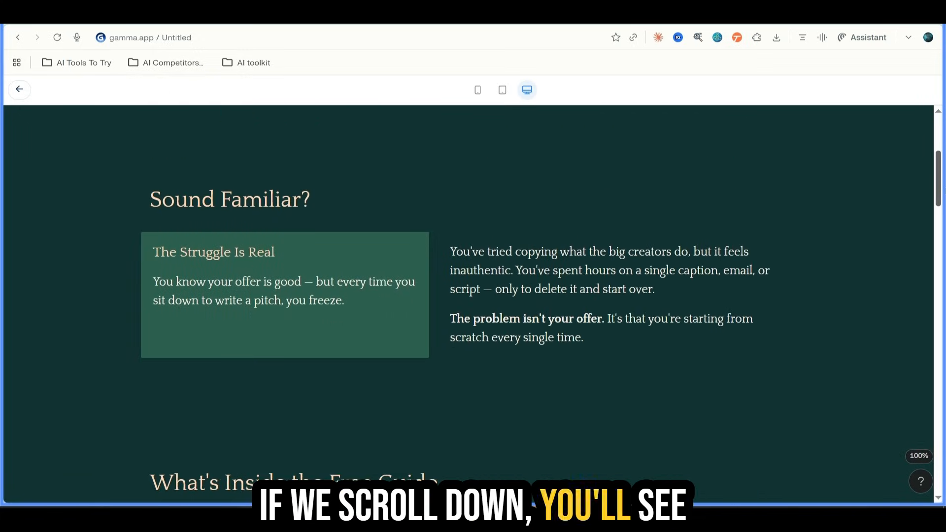
scroll(473, 306, down, 1)
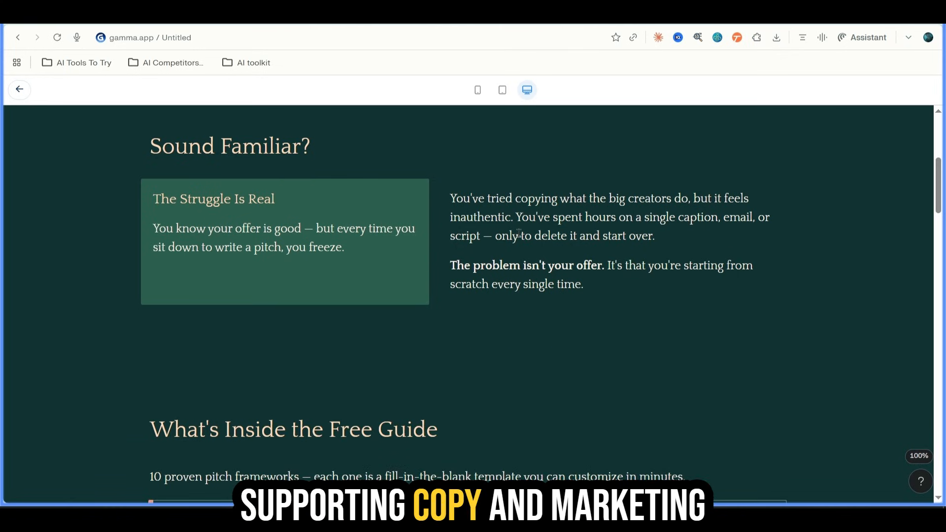
scroll(407, 202, down, 5)
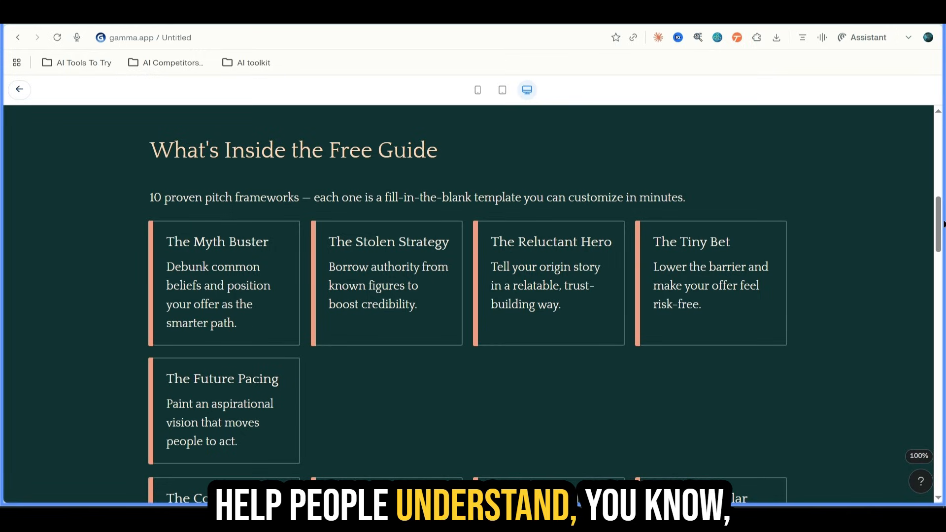
scroll(938, 219, down, 1)
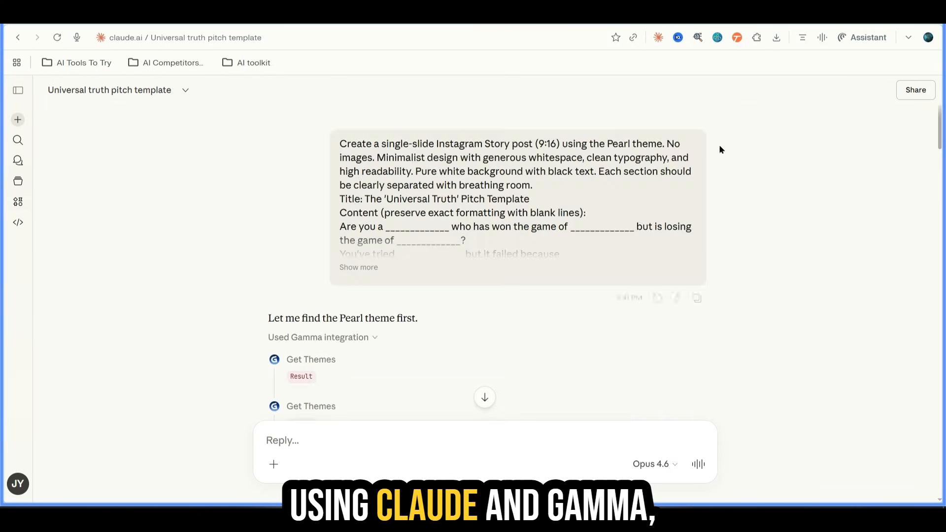
Step: Return to the Claude conversation and review it from the first Instagram Story prompt down to the landing page result
middle_click(720, 150)
scroll(725, 238, down, 20)
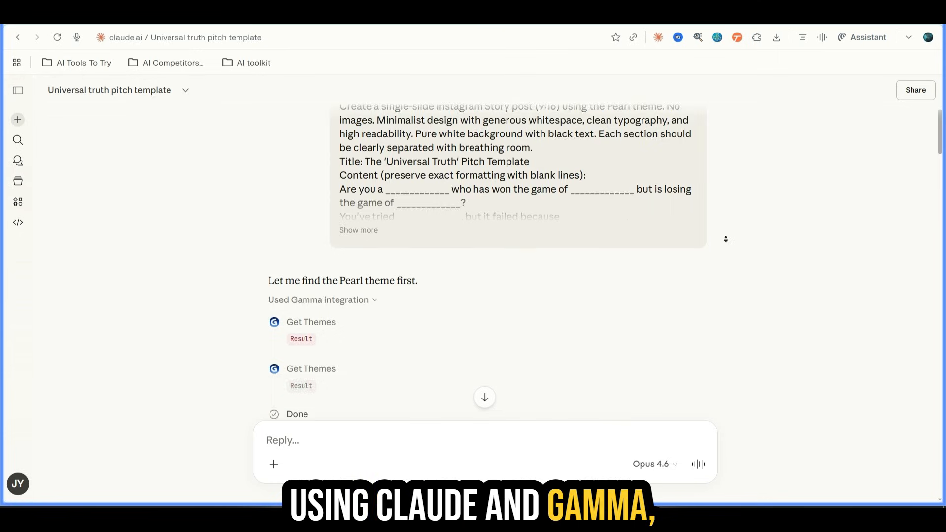
scroll(728, 213, down, 20)
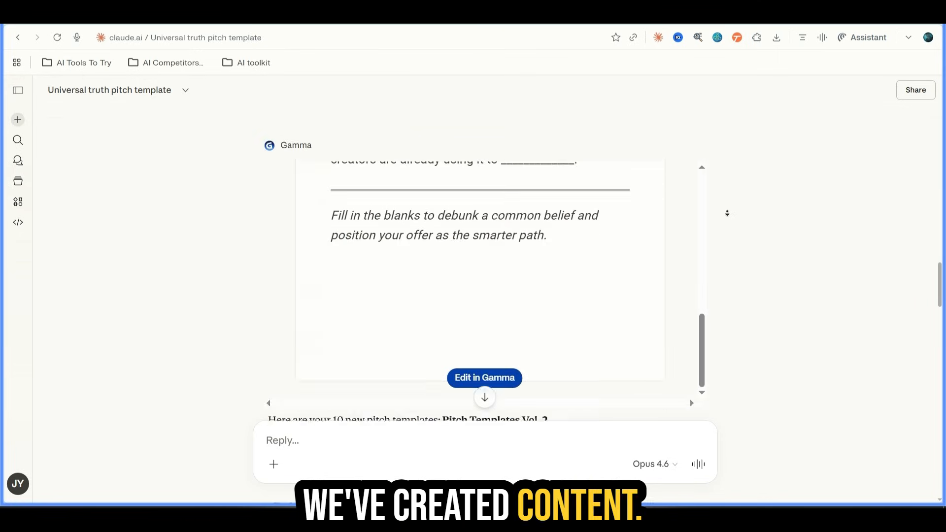
scroll(737, 236, down, 15)
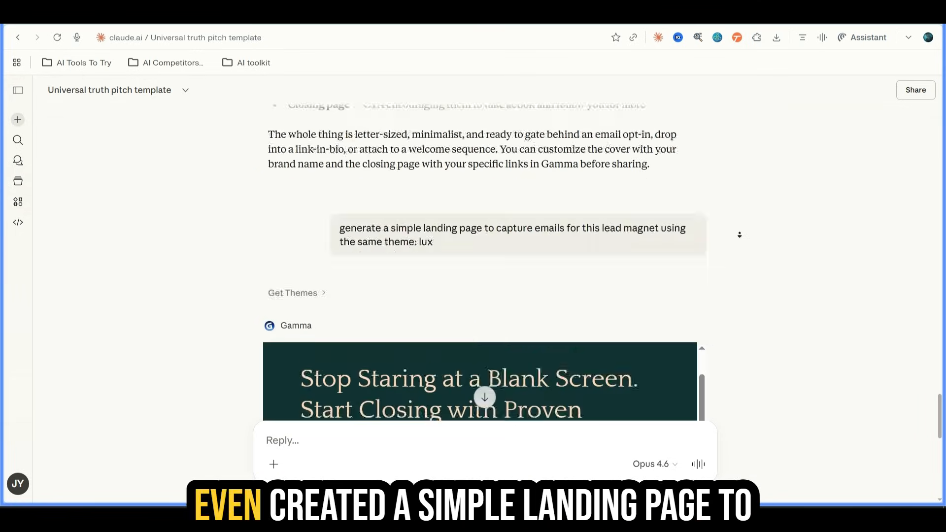
scroll(746, 201, up, 1)
scroll(746, 201, up, 3)
click(716, 174)
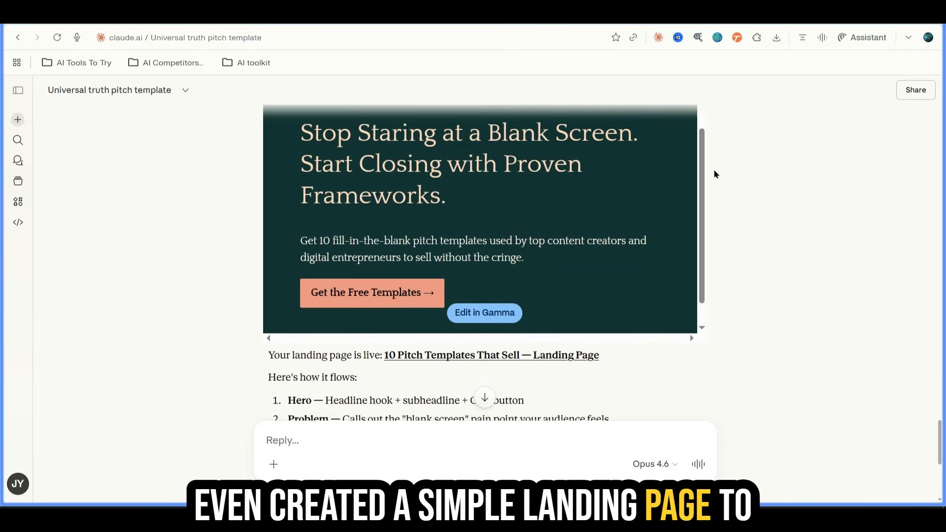